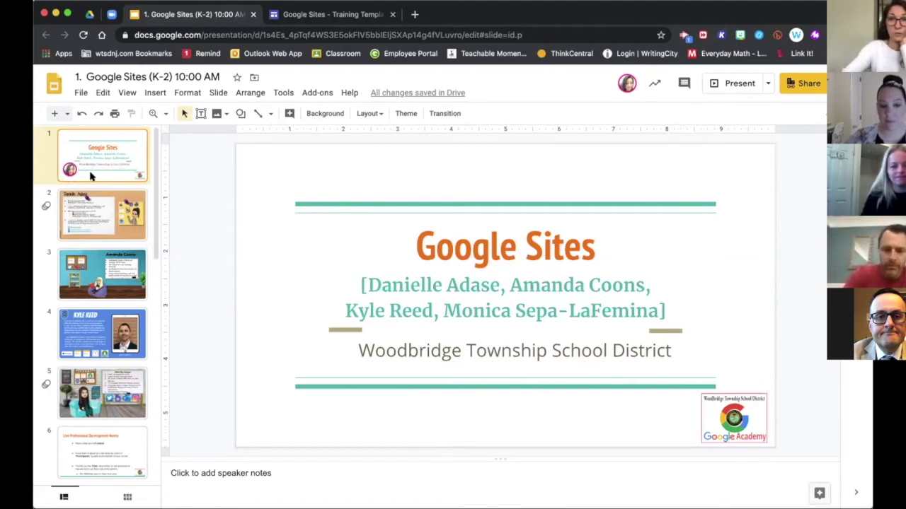
Go through the four presenter introduction slides, slides 2 to 5, of the Google Sites presentation
{"action": "left_click", "coordinate": [94, 204]}
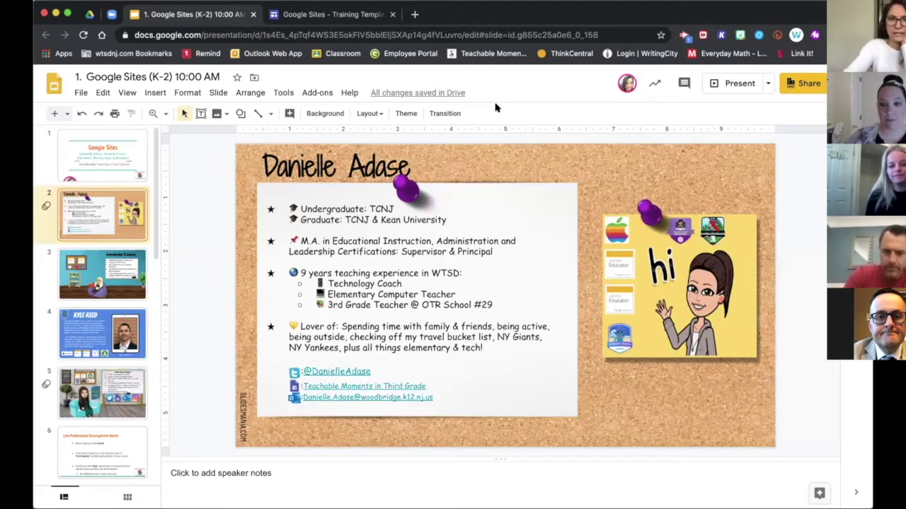
{"action": "left_click", "coordinate": [89, 256]}
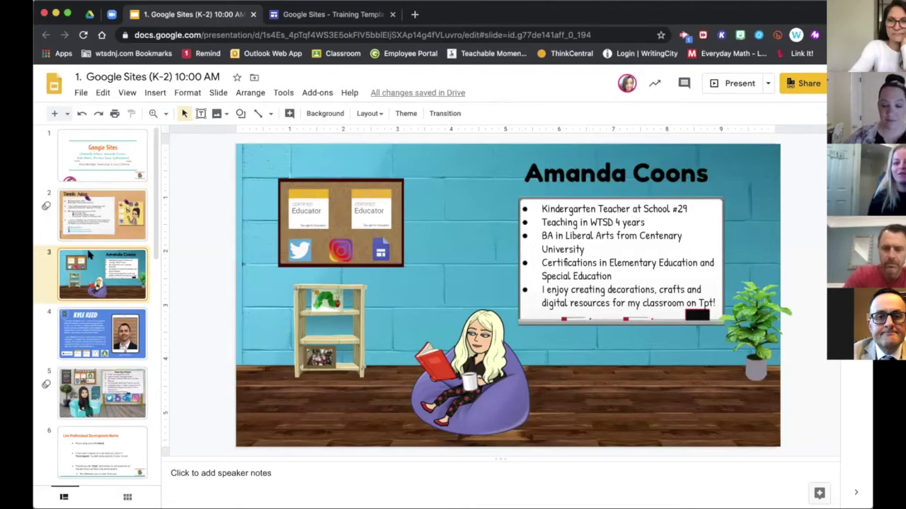
{"action": "left_click", "coordinate": [90, 340]}
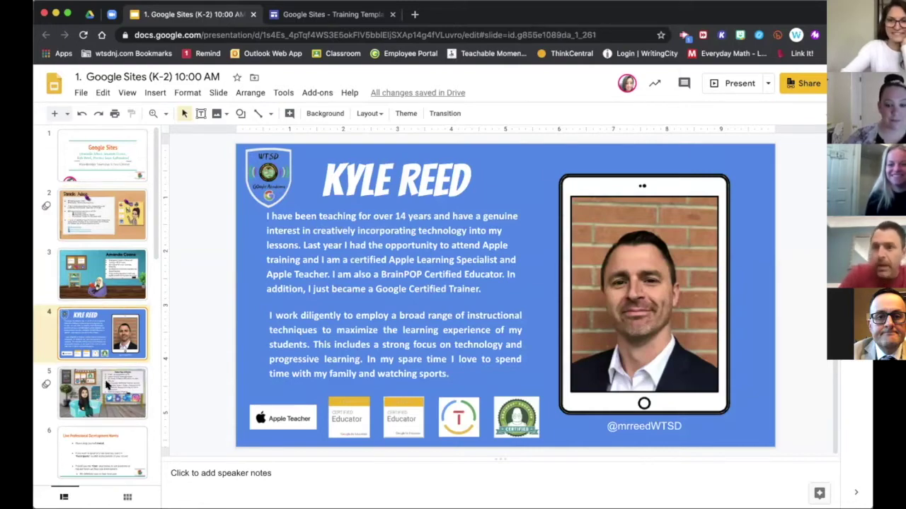
{"action": "left_click", "coordinate": [106, 384]}
{"action": "left_click", "coordinate": [104, 322]}
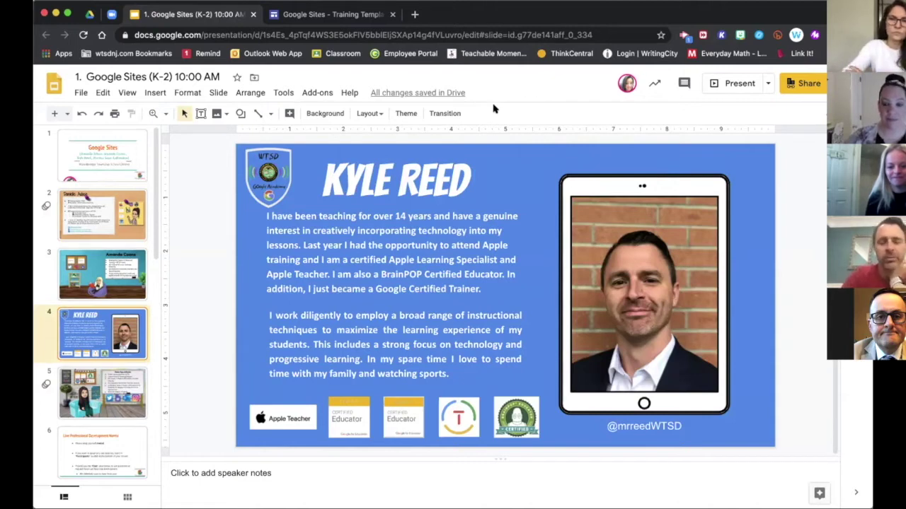
{"action": "left_click", "coordinate": [84, 381]}
{"action": "left_click", "coordinate": [83, 348]}
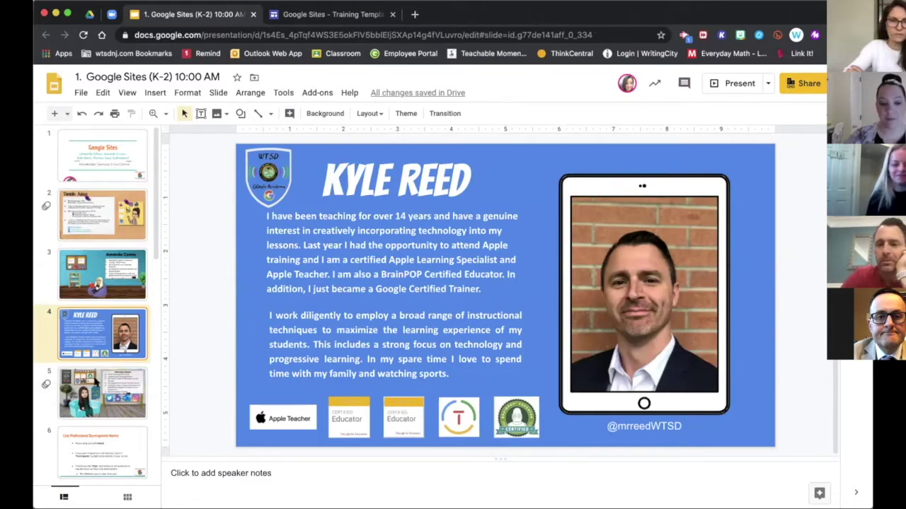
{"action": "left_click", "coordinate": [96, 382]}
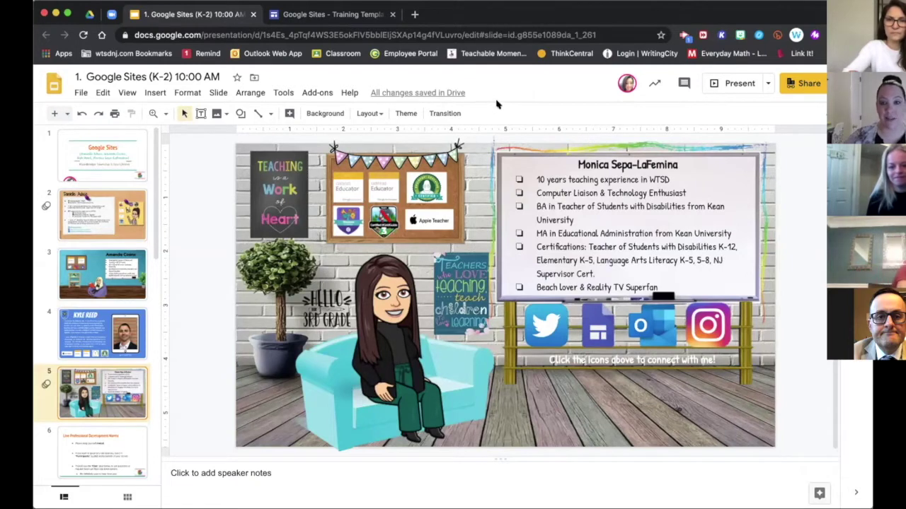
Show the Live Professional Development Norms slide and the What Can You Do With Google Sites? slide
{"action": "scroll", "coordinate": [120, 306], "scroll_direction": "down", "scroll_amount": 3}
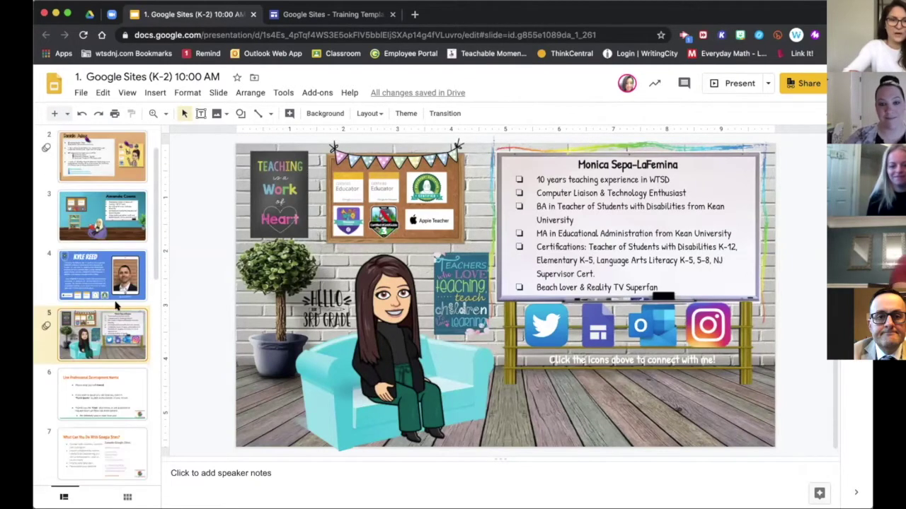
{"action": "left_click", "coordinate": [101, 347]}
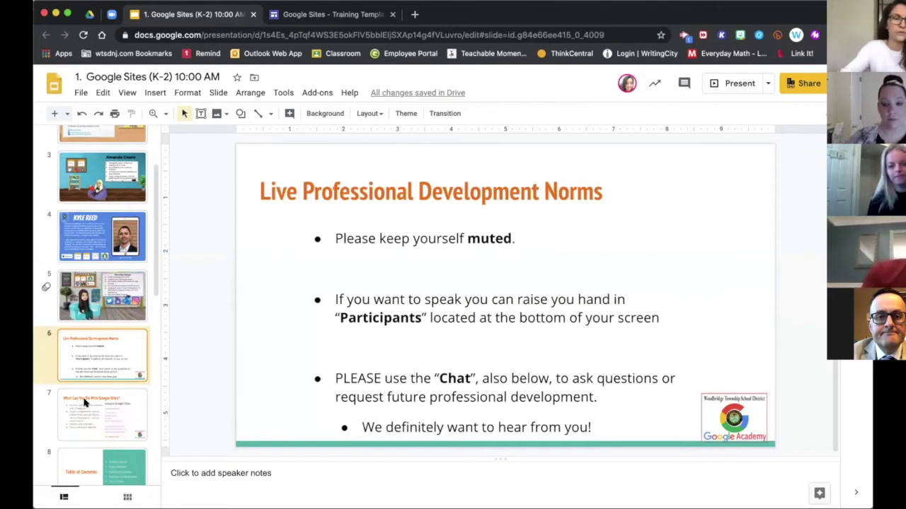
{"action": "scroll", "coordinate": [84, 400], "scroll_direction": "down", "scroll_amount": 5}
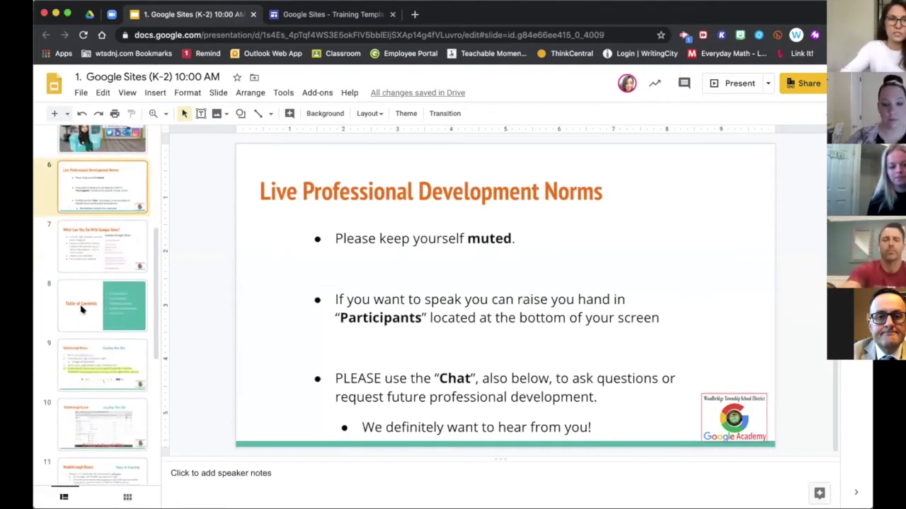
{"action": "left_click", "coordinate": [79, 244]}
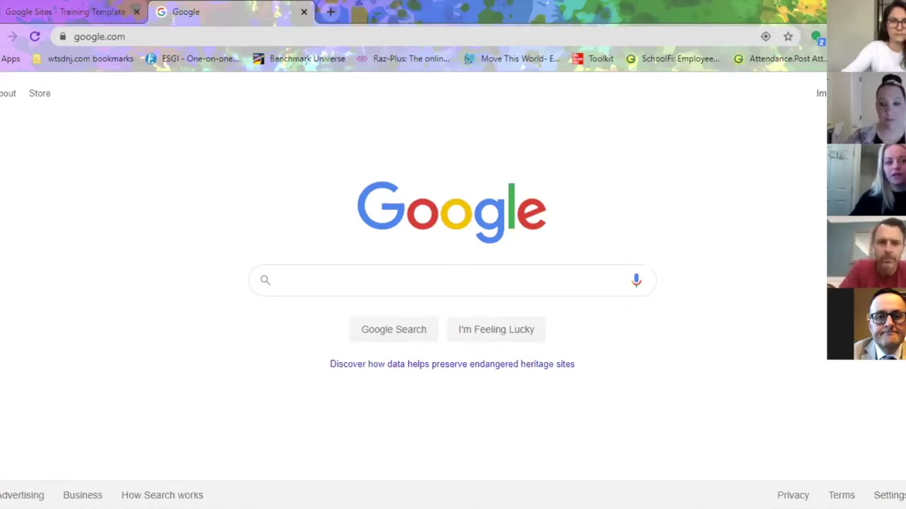
{"action": "left_click", "coordinate": [171, 37]}
{"action": "left_click", "coordinate": [248, 182]}
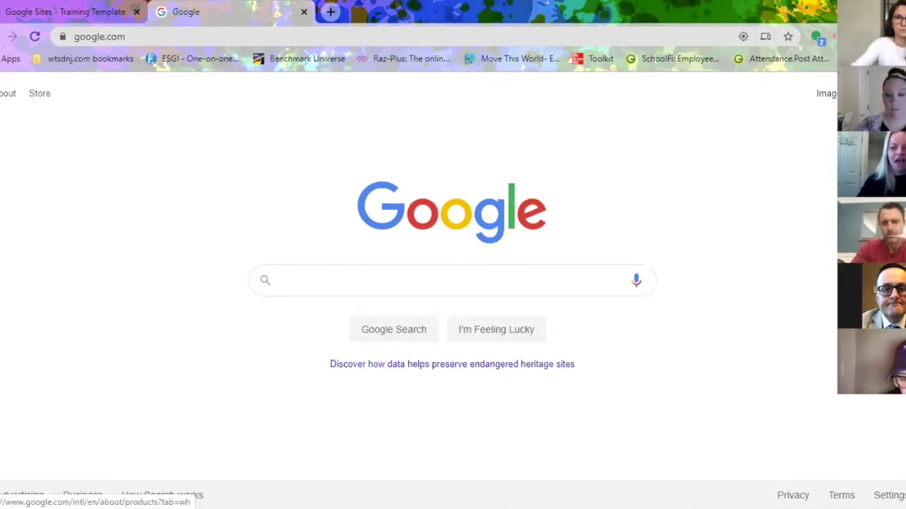
{"action": "left_click", "coordinate": [870, 92]}
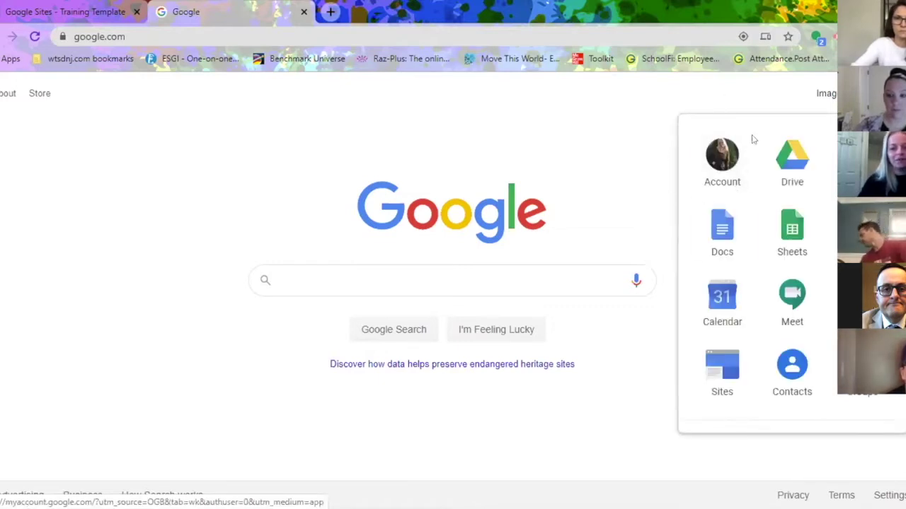
{"action": "left_click", "coordinate": [636, 116]}
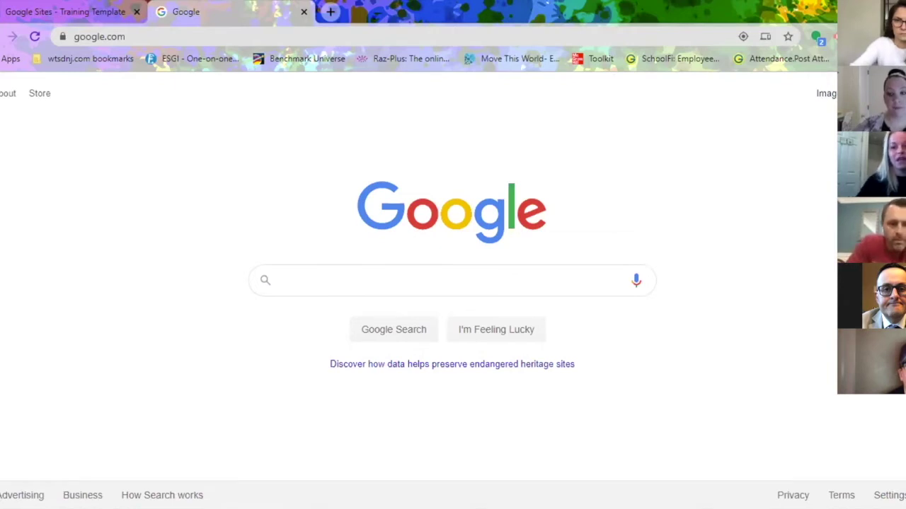
Open Google Sites from the Google apps launcher on the Google home page
{"action": "left_click", "coordinate": [858, 93]}
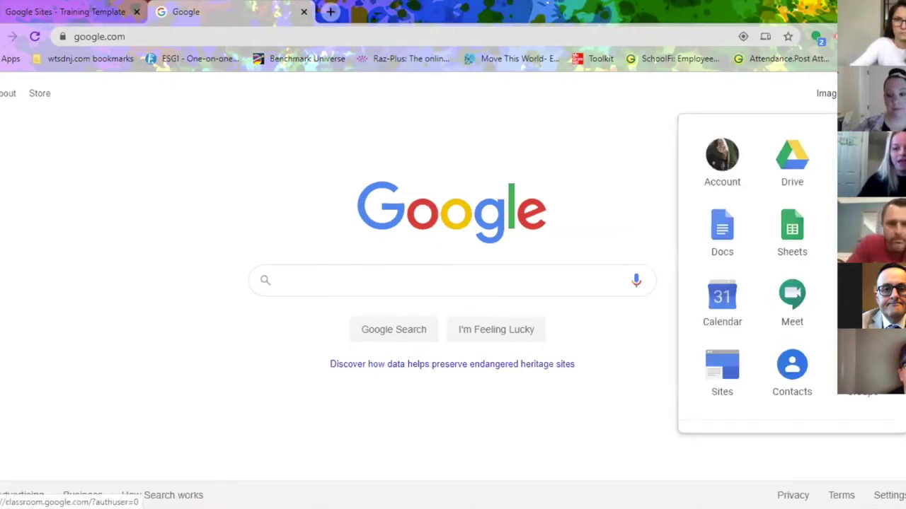
{"action": "scroll", "coordinate": [757, 272], "scroll_direction": "down", "scroll_amount": 5}
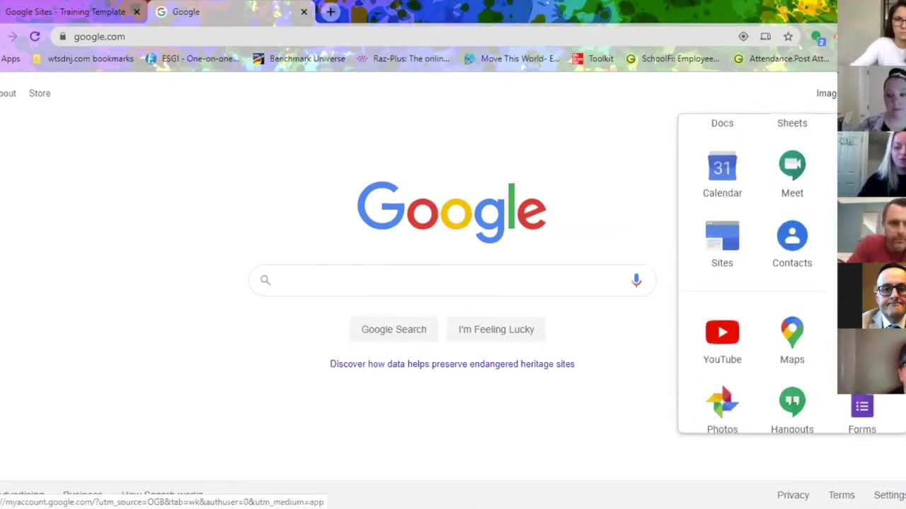
{"action": "scroll", "coordinate": [712, 319], "scroll_direction": "up", "scroll_amount": 5}
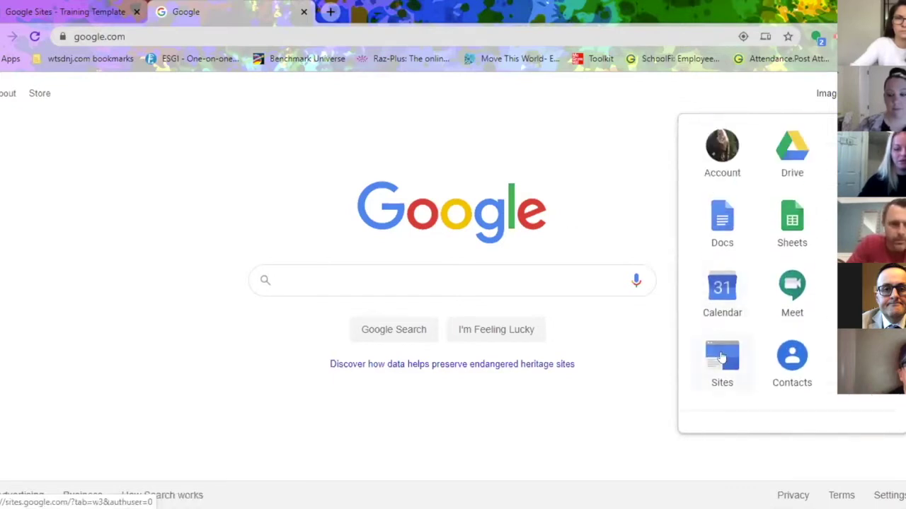
{"action": "left_click", "coordinate": [721, 357]}
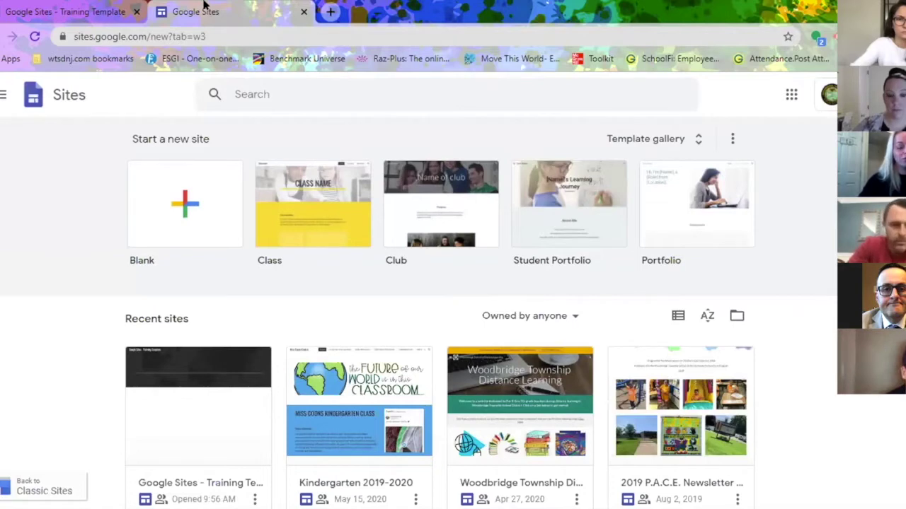
Load google.com in a new browser tab and open Google Drive from the apps launcher
{"action": "left_click", "coordinate": [331, 11]}
{"action": "type", "text": "google.com"}
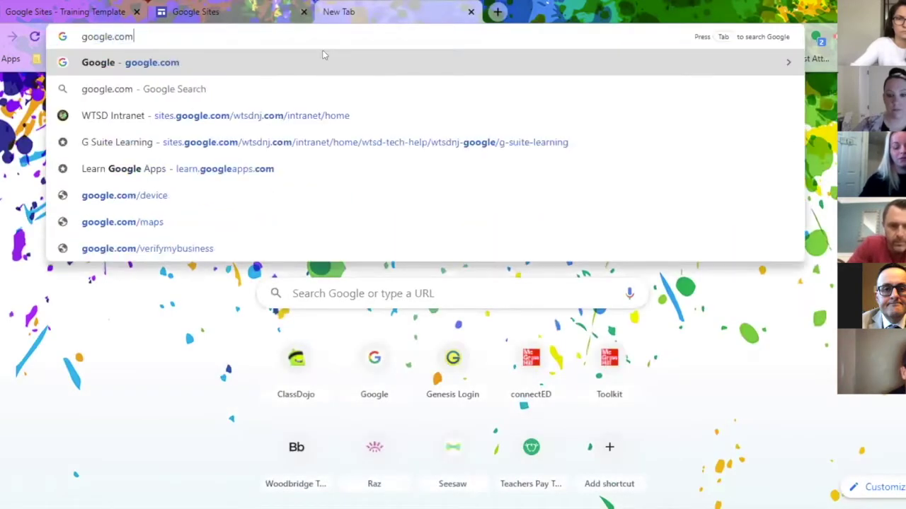
{"action": "key", "text": "Return"}
{"action": "left_click", "coordinate": [863, 93]}
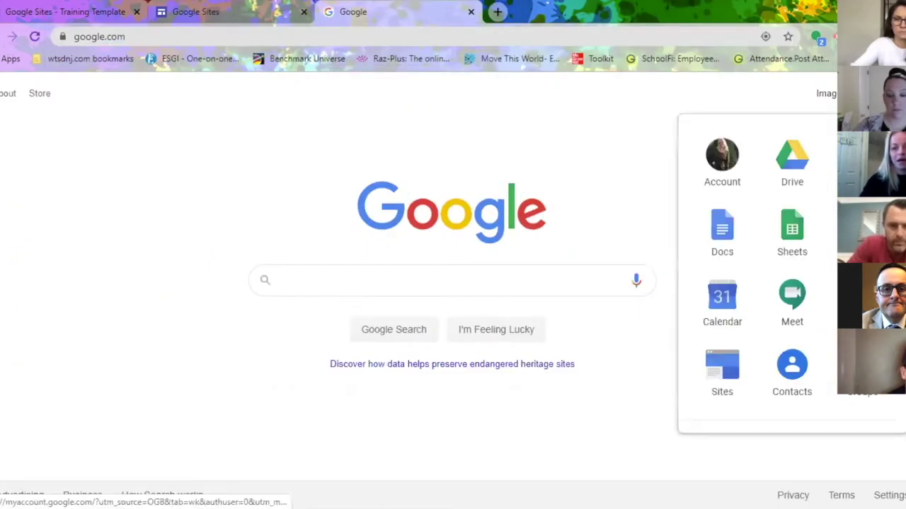
{"action": "left_click", "coordinate": [795, 163]}
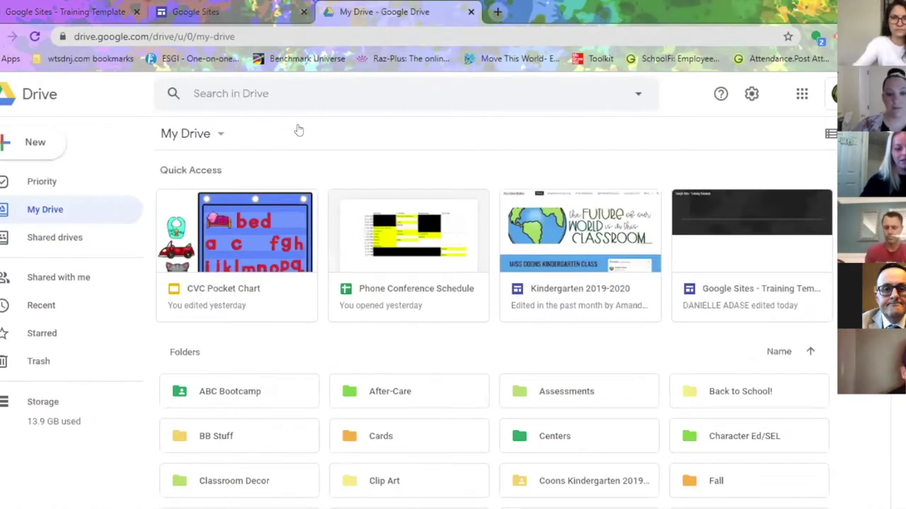
Start a new Google Sites file from Drive and create it as a blank site
{"action": "left_click", "coordinate": [36, 142]}
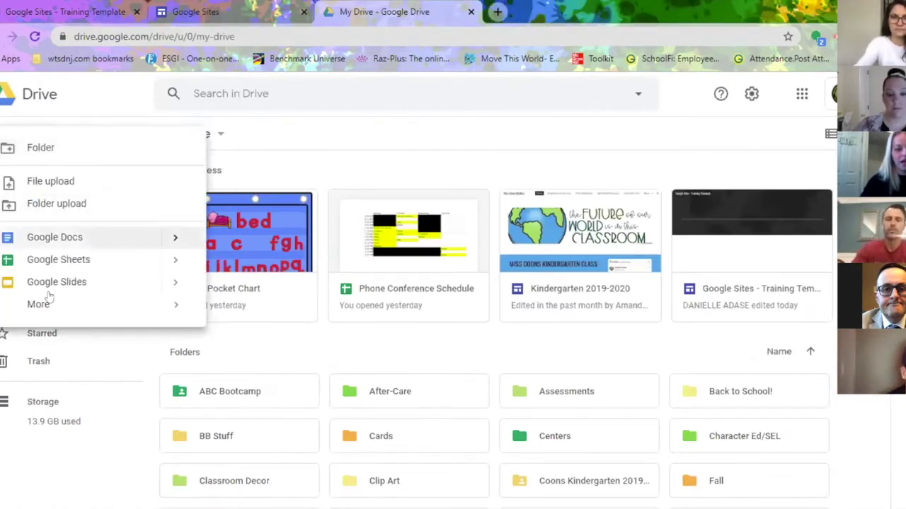
{"action": "mouse_move", "coordinate": [124, 311]}
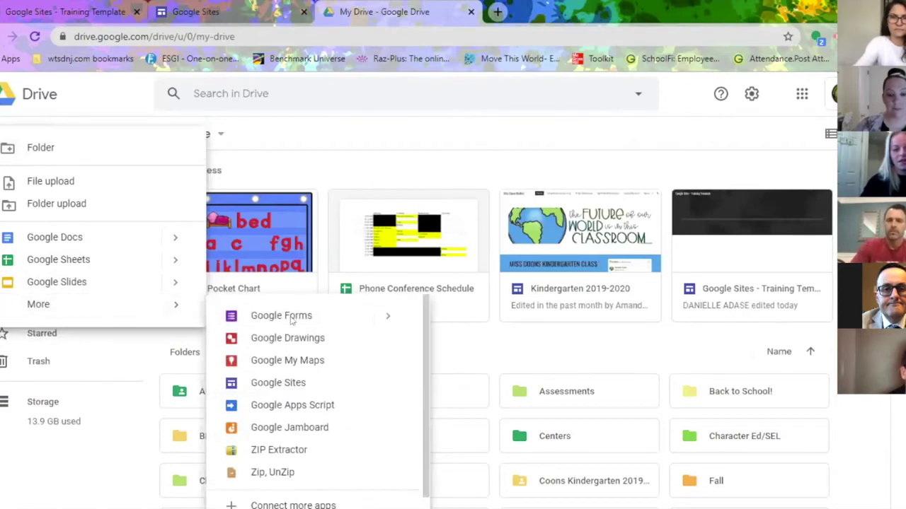
{"action": "left_click", "coordinate": [275, 384]}
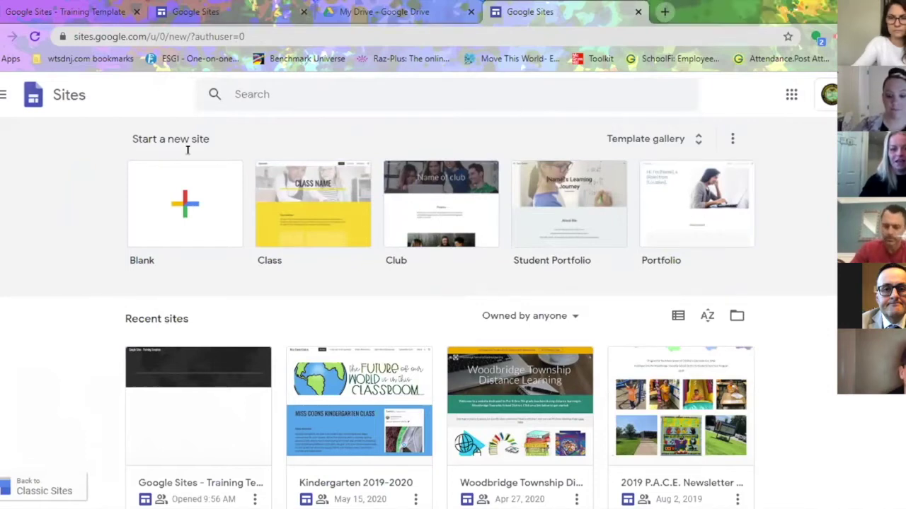
{"action": "left_click", "coordinate": [170, 225]}
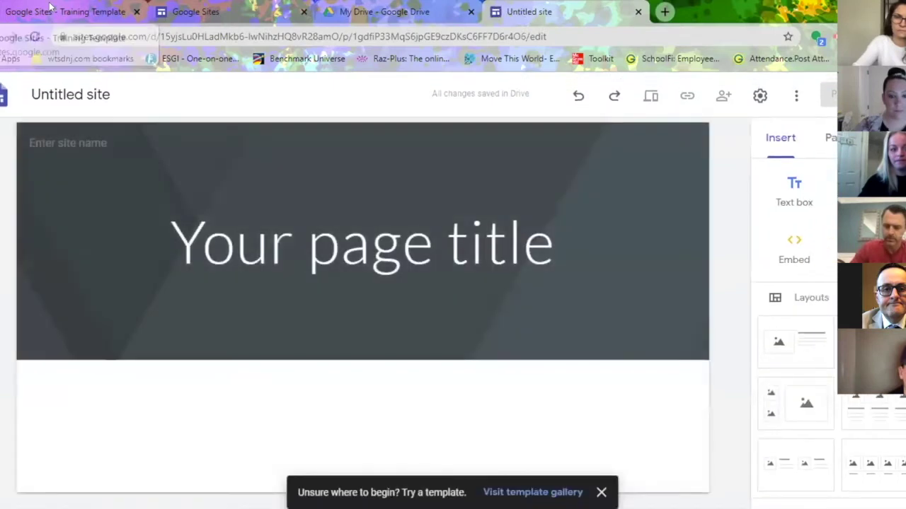
Switch to the Google Sites - Training Template site and enter TEACHERS as the page title, undoing and redoing the entry once
{"action": "left_click", "coordinate": [50, 9]}
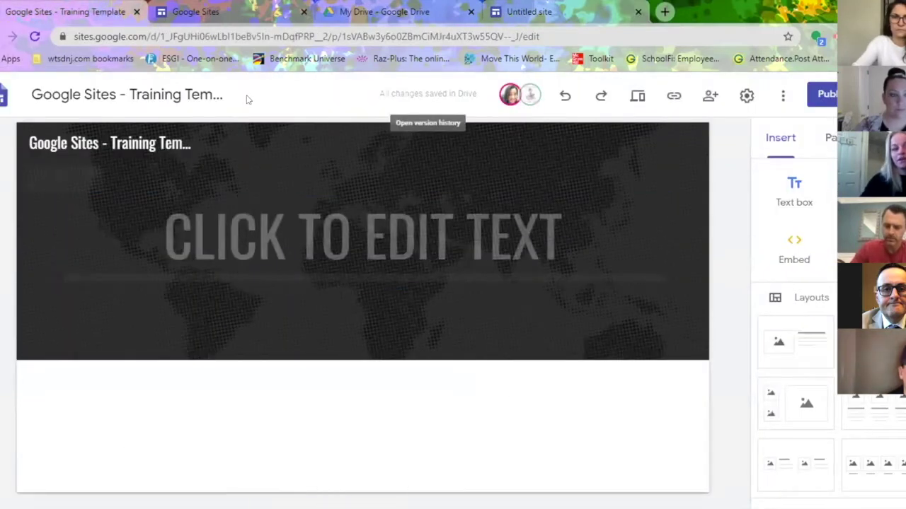
{"action": "left_click", "coordinate": [154, 89]}
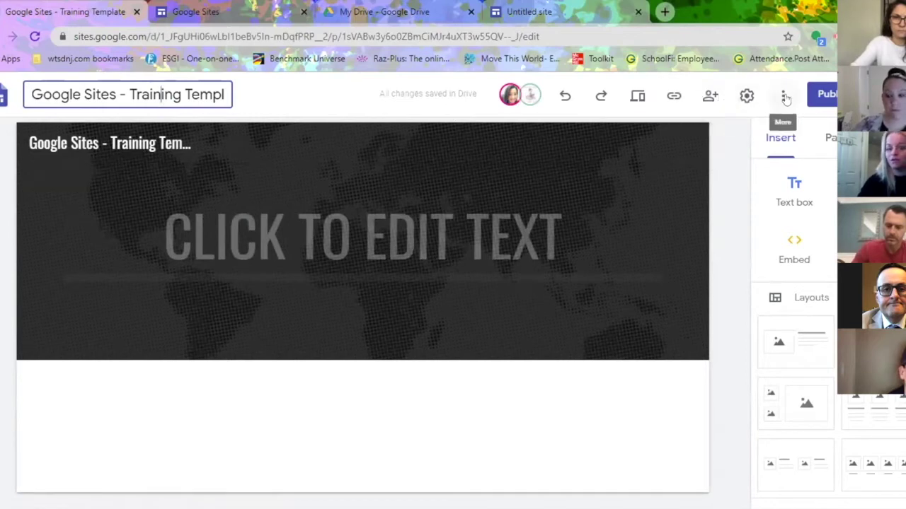
{"action": "left_click", "coordinate": [507, 241]}
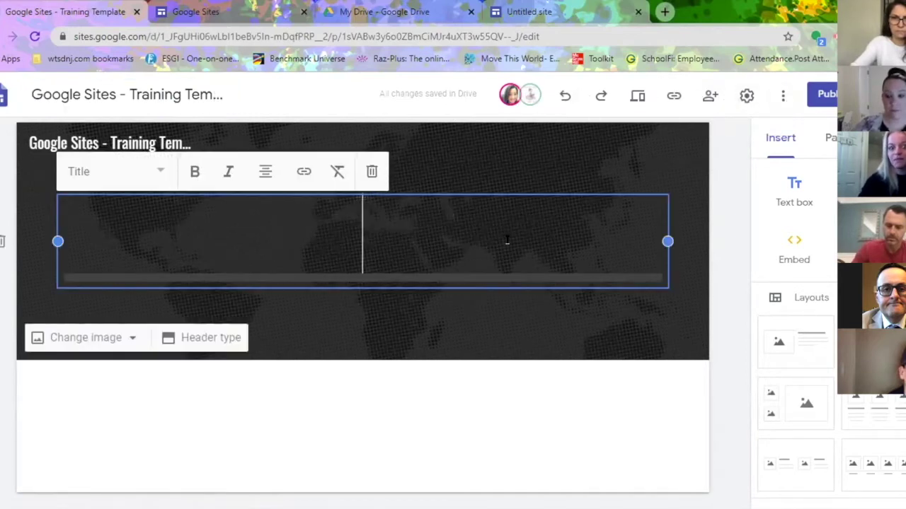
{"action": "type", "text": "TEACHERS"}
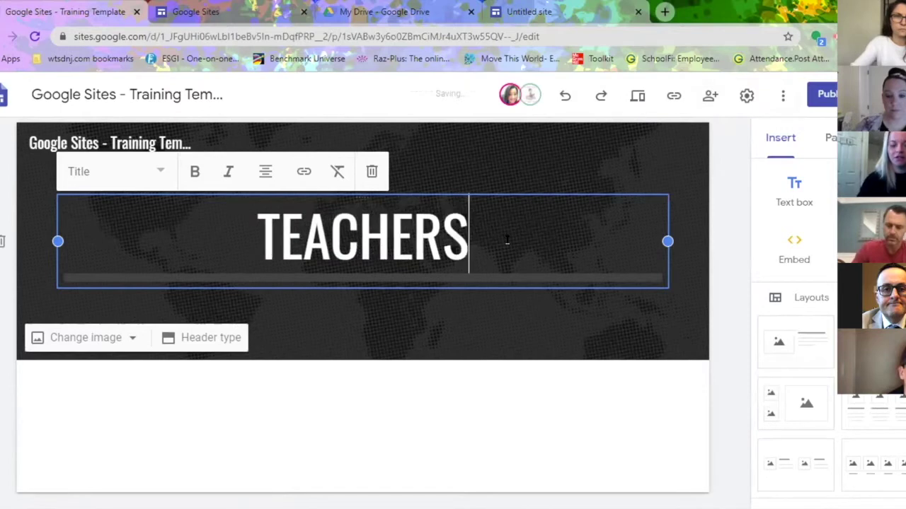
{"action": "left_click", "coordinate": [564, 96]}
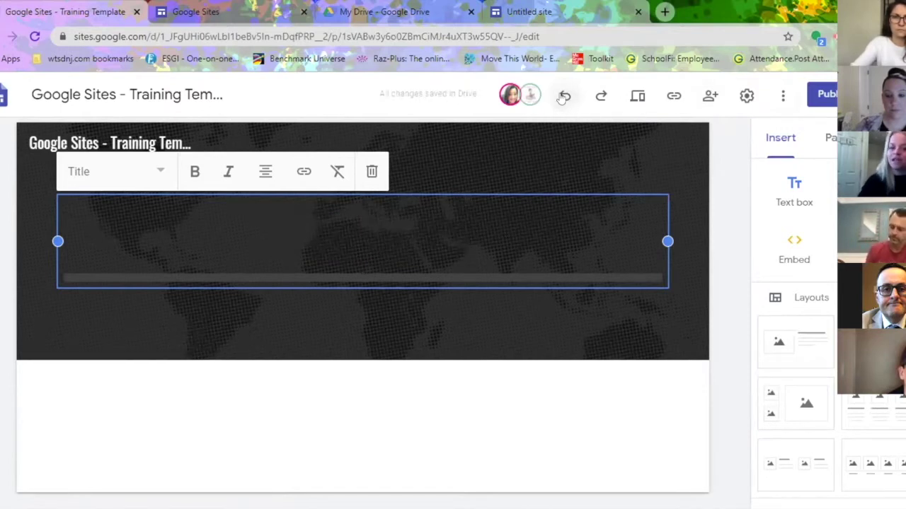
{"action": "left_click", "coordinate": [601, 99]}
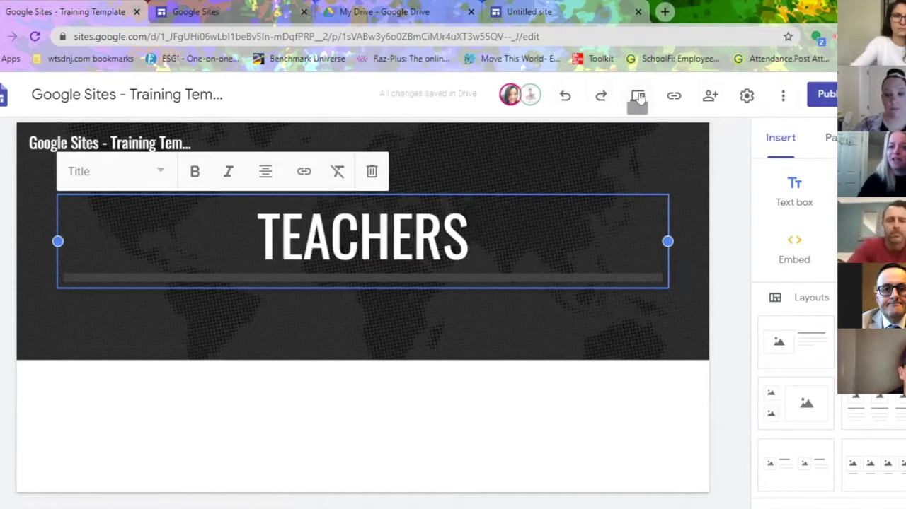
Preview the site in tablet and phone layouts and return to the editor
{"action": "left_click", "coordinate": [637, 99]}
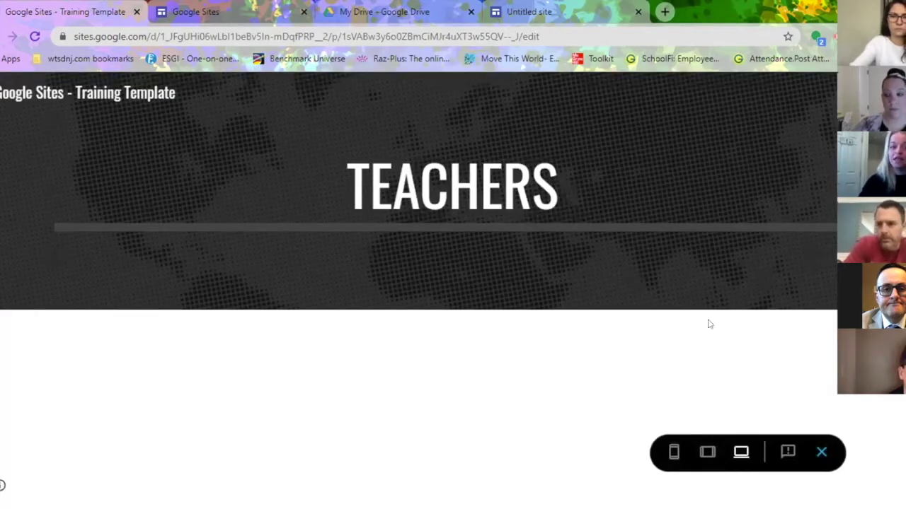
{"action": "left_click", "coordinate": [706, 456]}
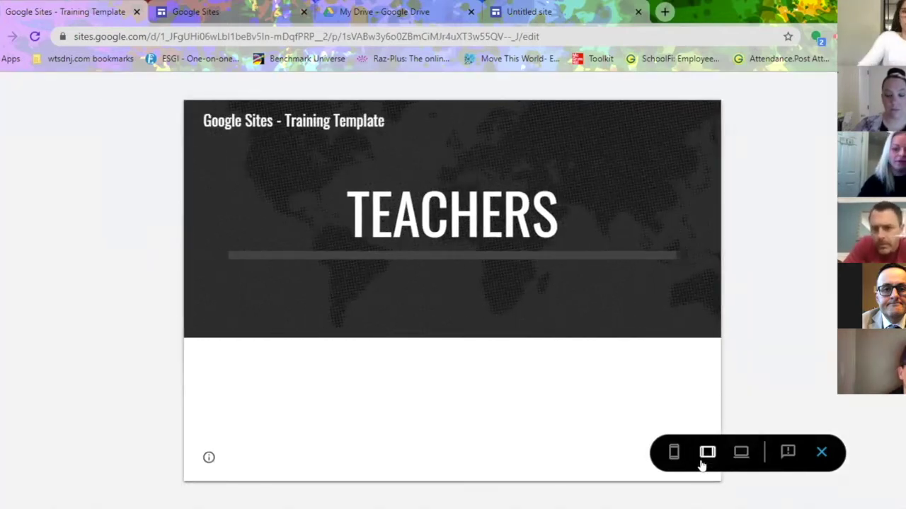
{"action": "left_click", "coordinate": [673, 453]}
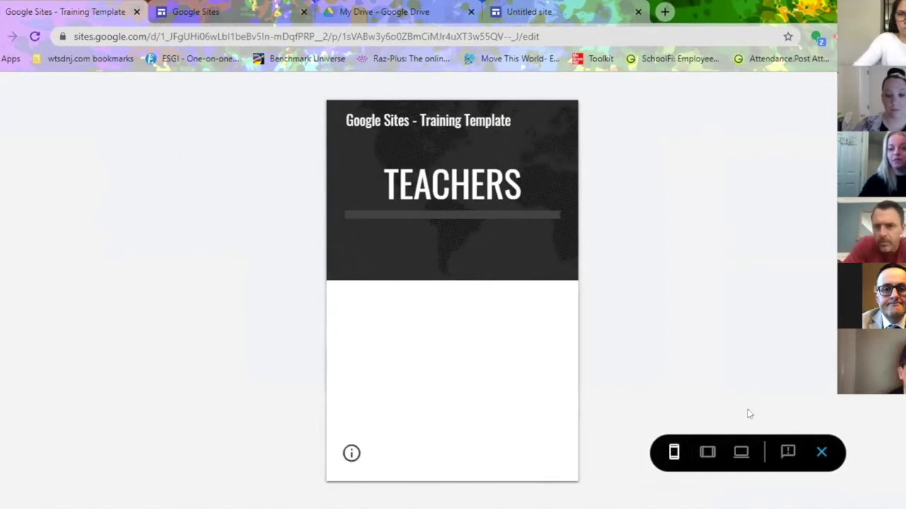
{"action": "left_click", "coordinate": [821, 454]}
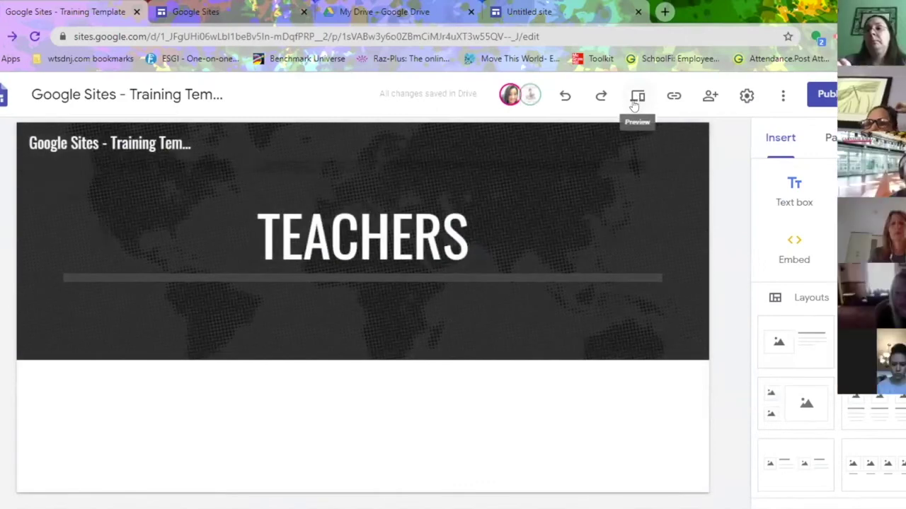
{"action": "left_click", "coordinate": [668, 98]}
{"action": "left_click", "coordinate": [605, 303]}
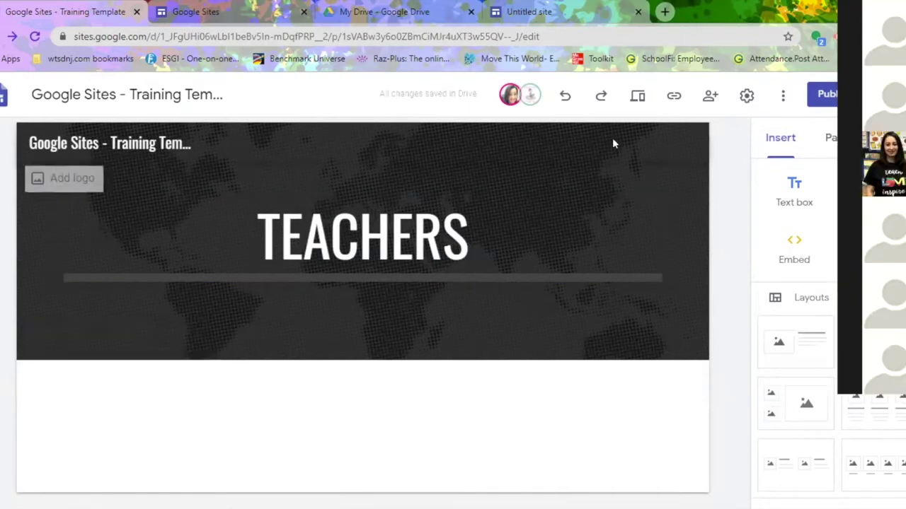
Review who has access in the site's sharing options and look over the navigation settings, closing both without changes
{"action": "left_click", "coordinate": [709, 95]}
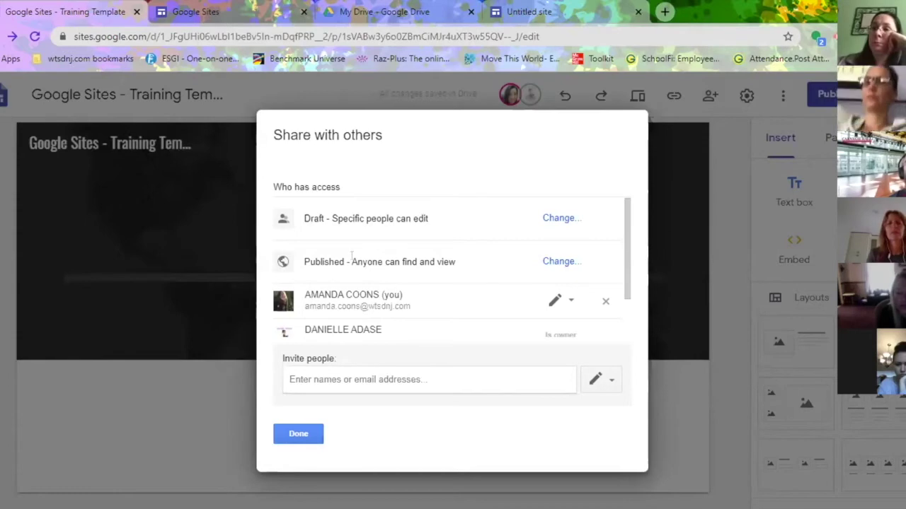
{"action": "left_click", "coordinate": [294, 434]}
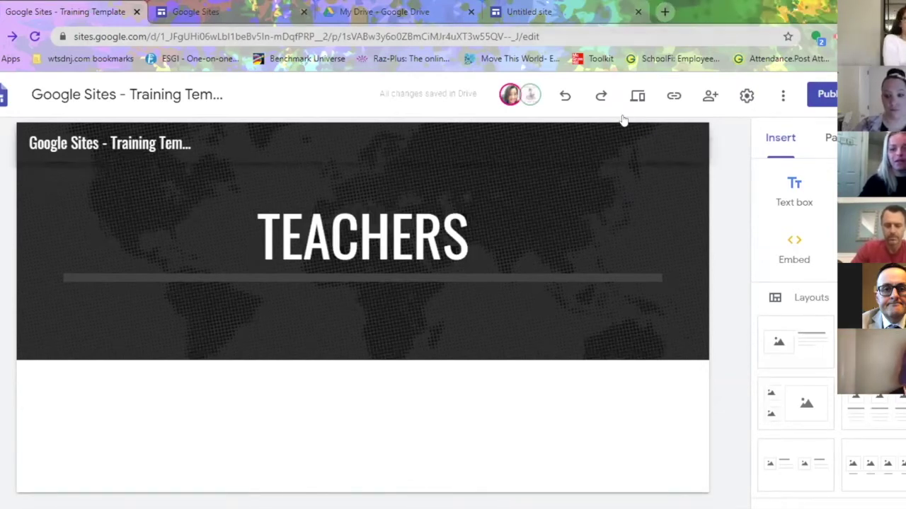
{"action": "left_click", "coordinate": [747, 100]}
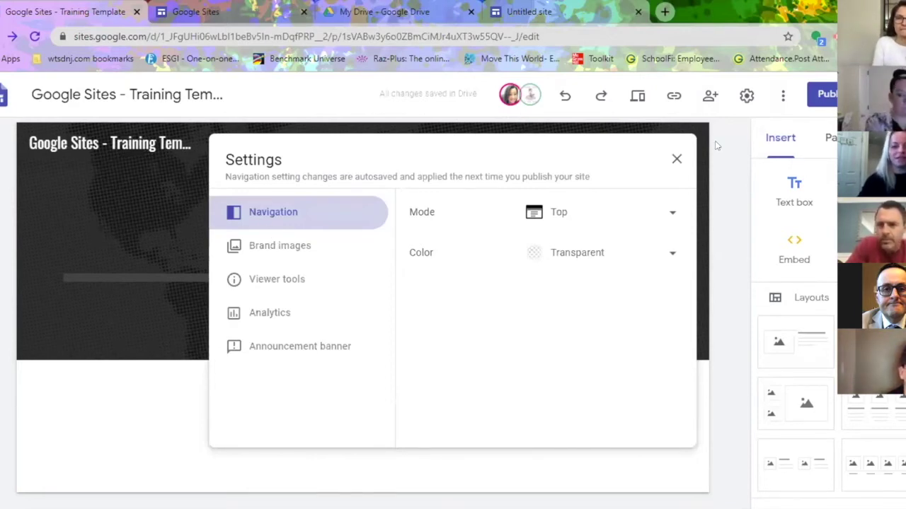
{"action": "left_click", "coordinate": [676, 160]}
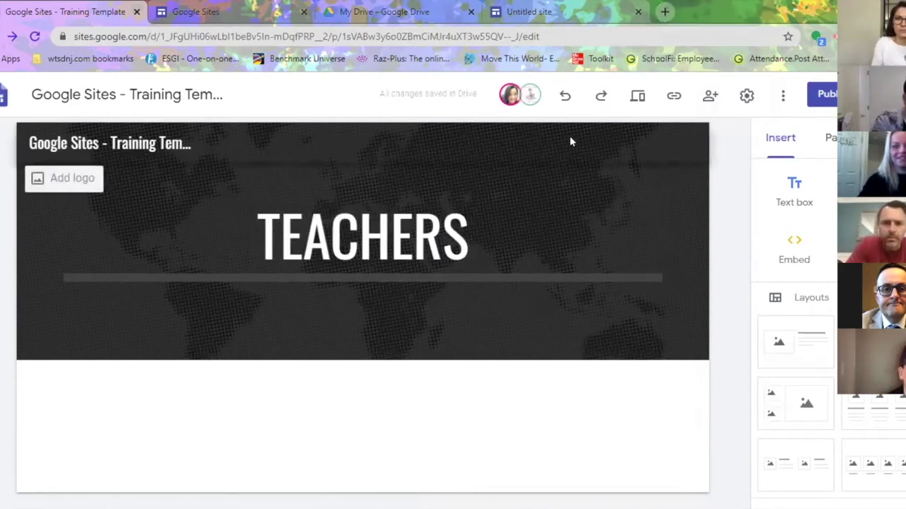
{"action": "left_click", "coordinate": [745, 97]}
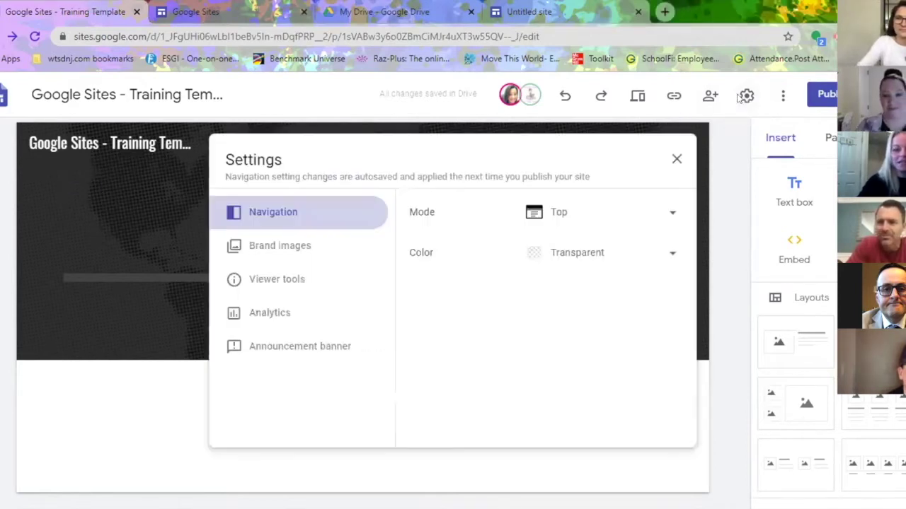
{"action": "left_click", "coordinate": [676, 159]}
Look over the additional site options, such as version history and duplicating the site, and the available content layouts
{"action": "left_click", "coordinate": [783, 96]}
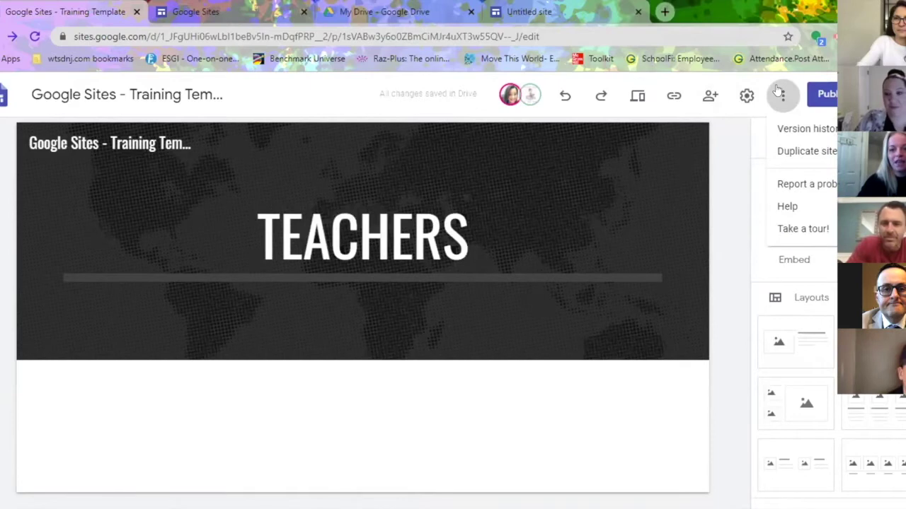
{"action": "left_click", "coordinate": [782, 95]}
{"action": "scroll", "coordinate": [794, 205], "scroll_direction": "down", "scroll_amount": 1}
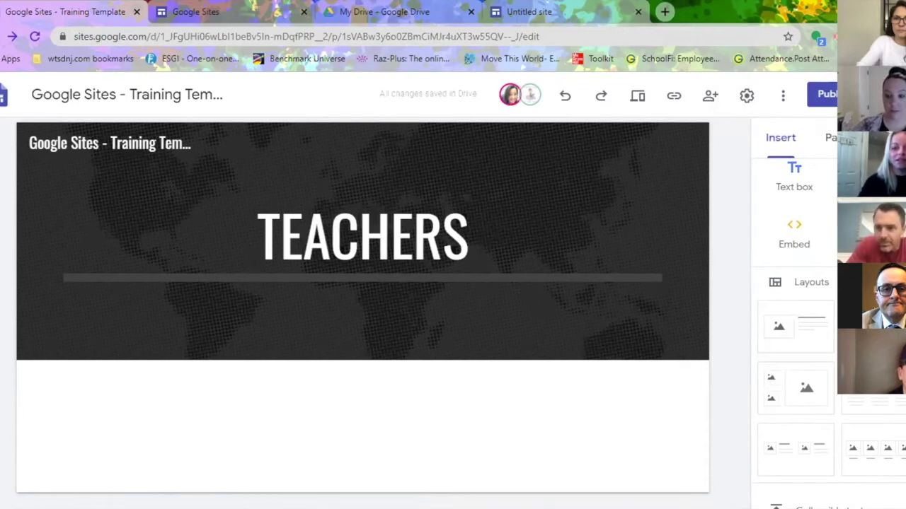
Try three other site themes, including Diplomat and Level, and reapply the Impression theme
{"action": "left_click", "coordinate": [878, 138]}
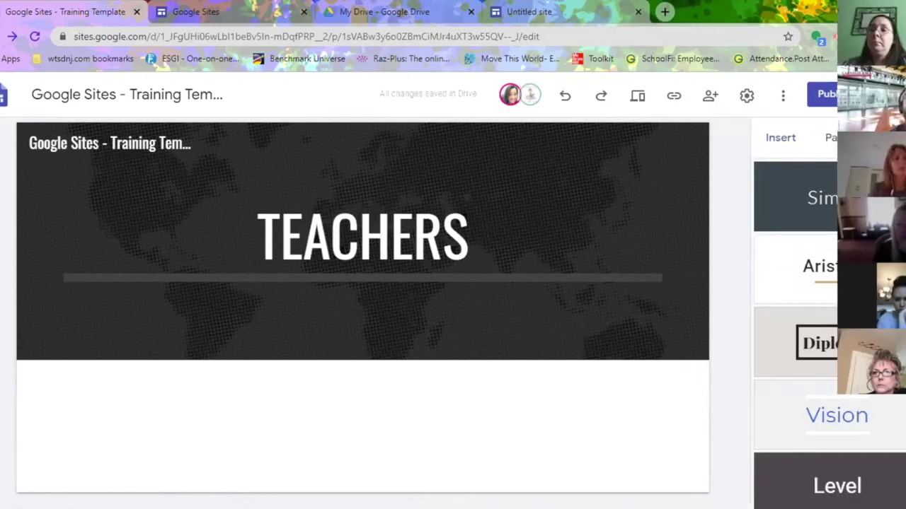
{"action": "left_click", "coordinate": [821, 297]}
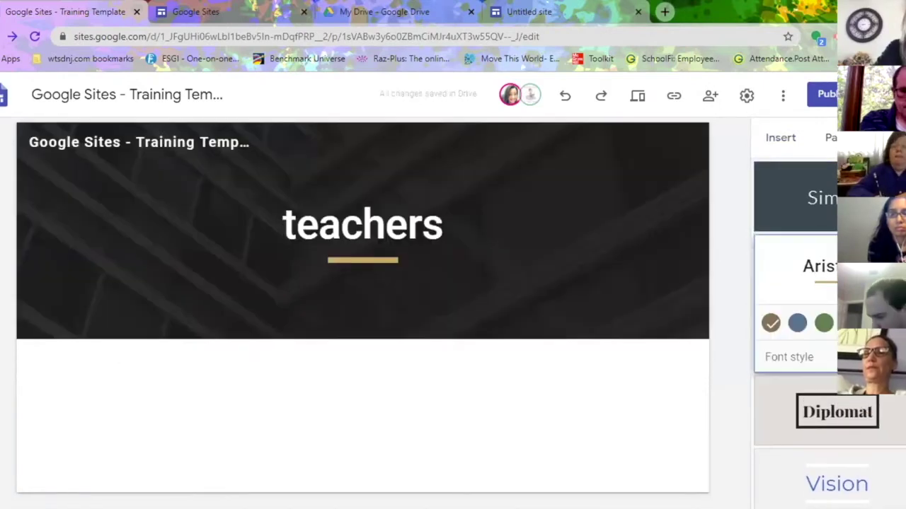
{"action": "scroll", "coordinate": [774, 283], "scroll_direction": "down", "scroll_amount": 2}
{"action": "left_click", "coordinate": [774, 283]}
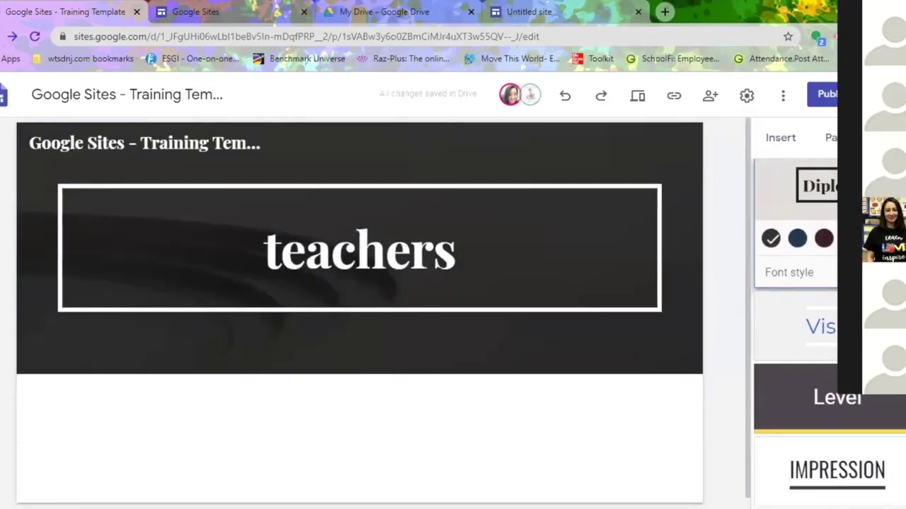
{"action": "left_click", "coordinate": [832, 405]}
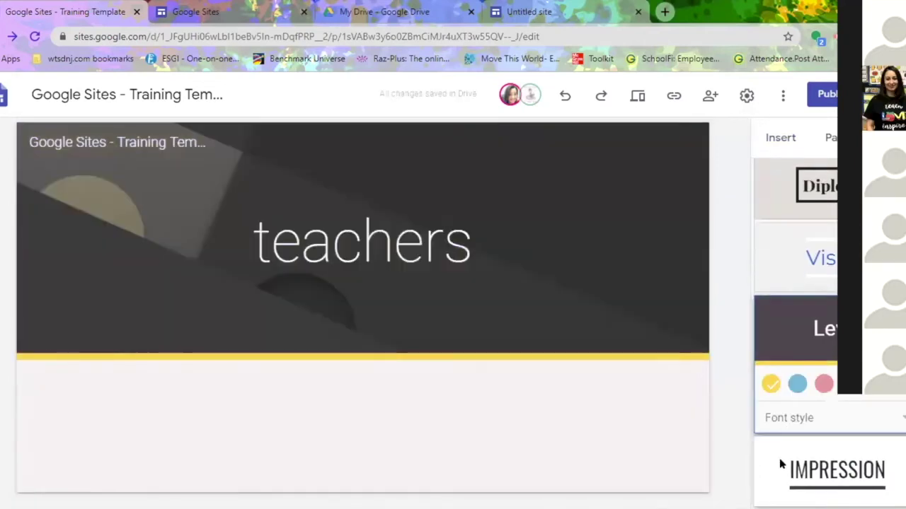
{"action": "left_click", "coordinate": [781, 464]}
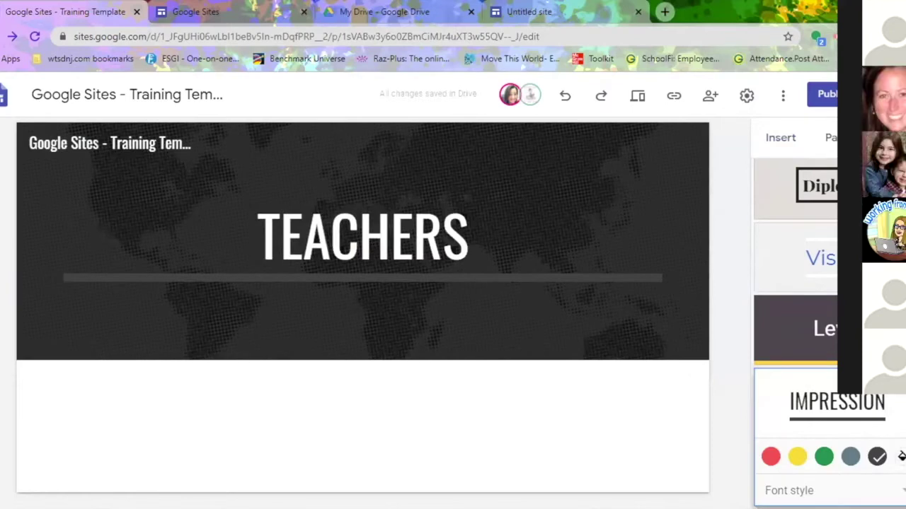
Try the red, yellow, green and blue-grey colours of the Impression theme and return to dark grey
{"action": "left_click", "coordinate": [767, 458]}
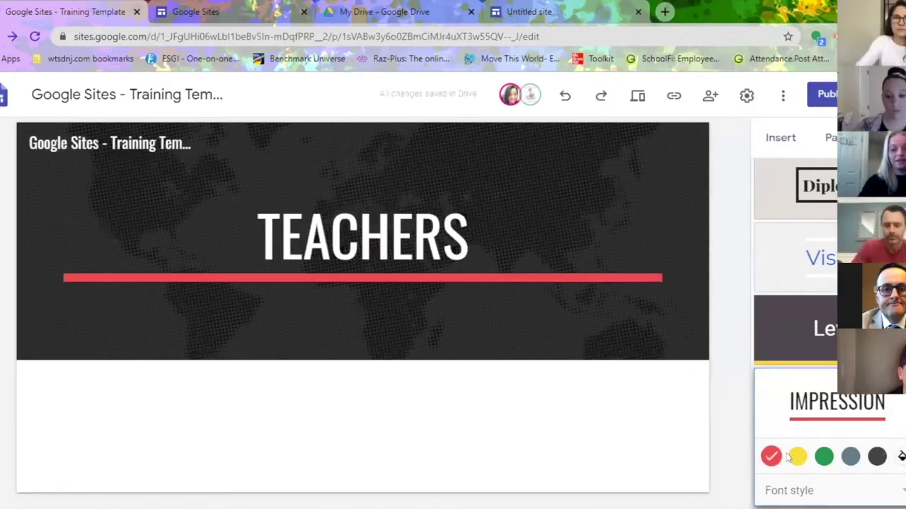
{"action": "left_click", "coordinate": [797, 457]}
{"action": "left_click", "coordinate": [823, 457]}
{"action": "left_click", "coordinate": [849, 457]}
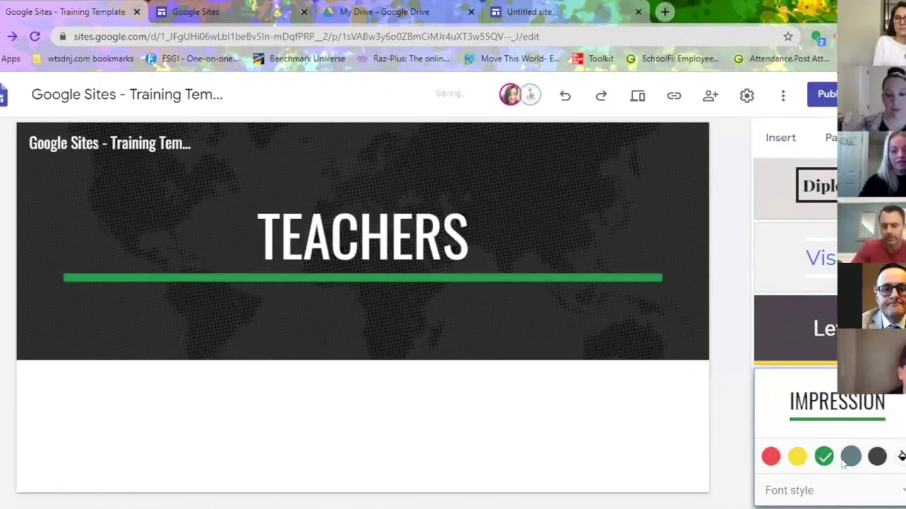
{"action": "left_click", "coordinate": [877, 457]}
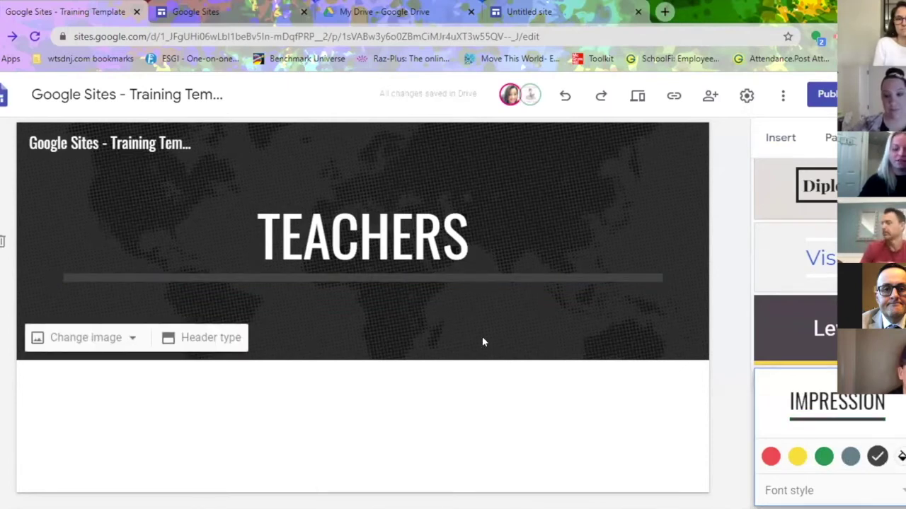
Change the Impression theme's font style to a serif look and open the custom theme colour picker
{"action": "left_click", "coordinate": [787, 487]}
{"action": "left_click", "coordinate": [785, 446]}
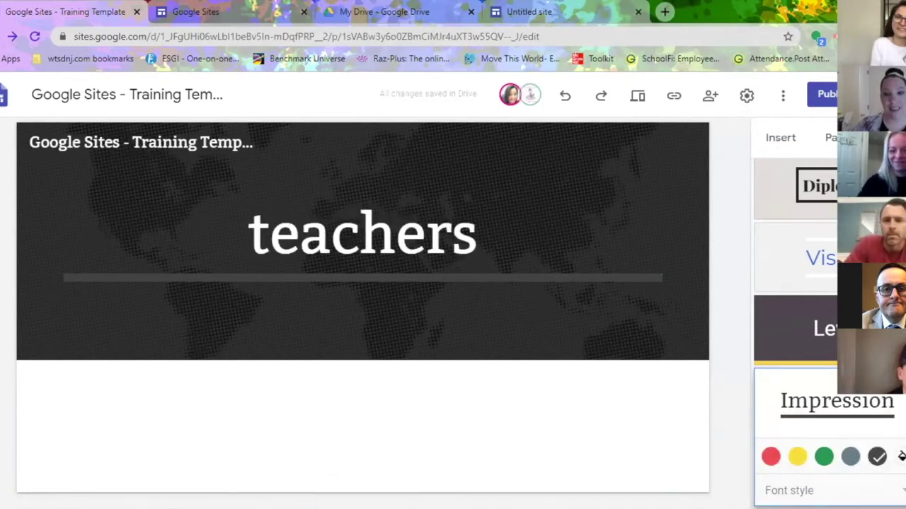
{"action": "left_click", "coordinate": [900, 456]}
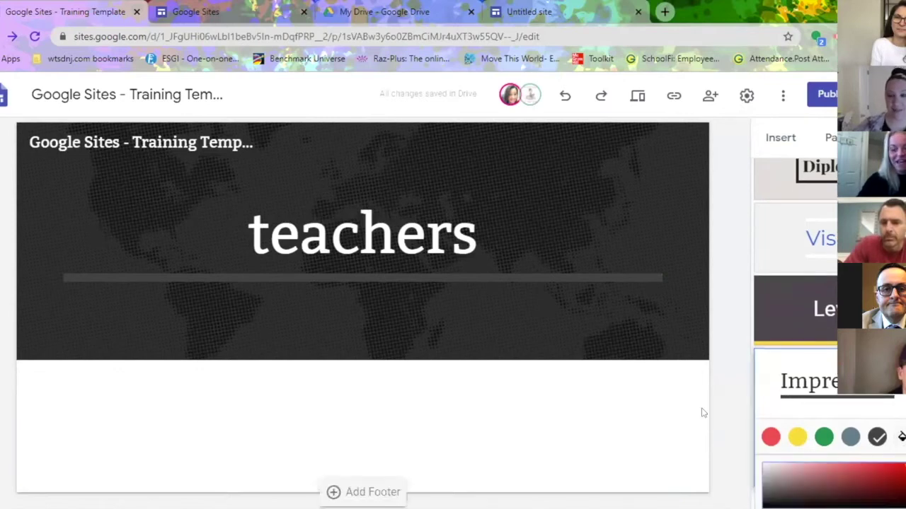
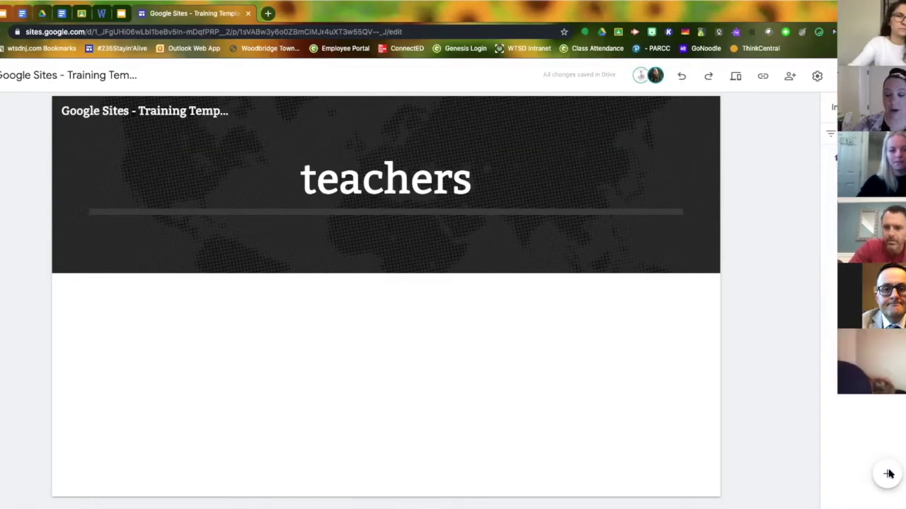
Add two new pages to the site named Meet the Teacher and Student Supply List
{"action": "left_click", "coordinate": [888, 474]}
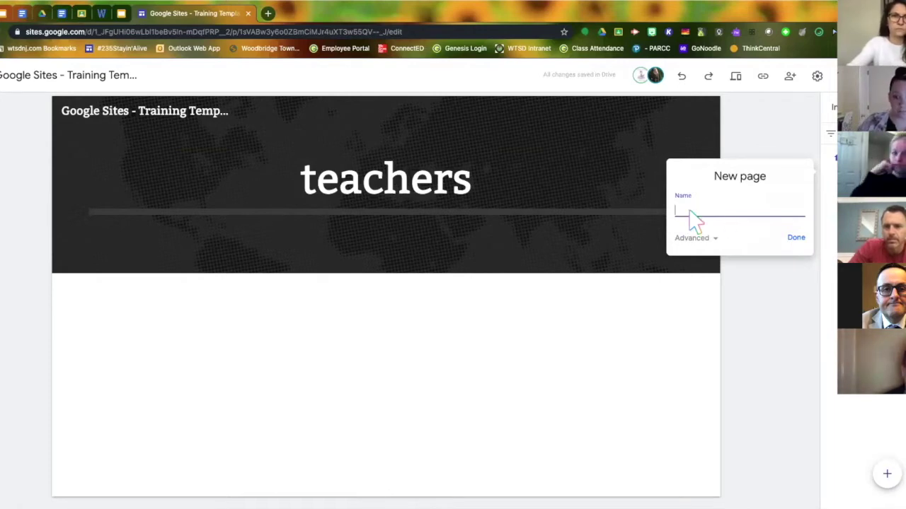
{"action": "type", "text": "Meet the Teacher"}
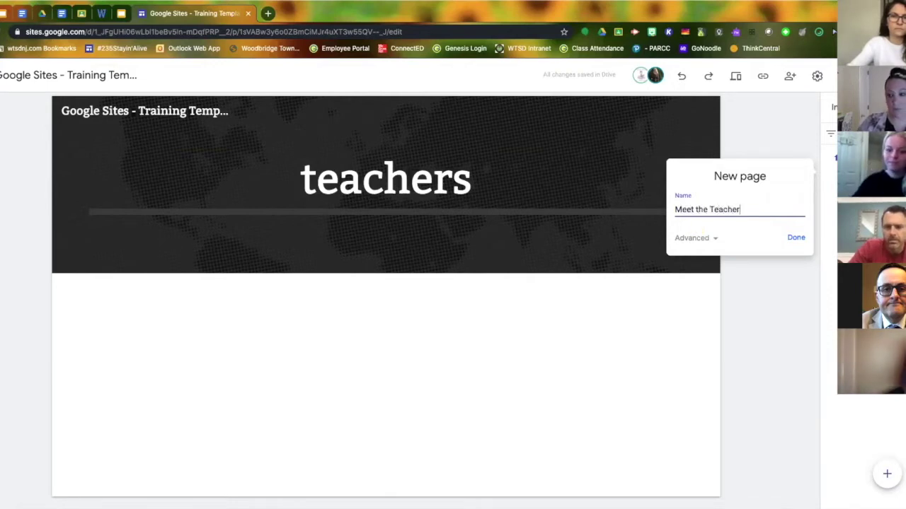
{"action": "left_click", "coordinate": [796, 239]}
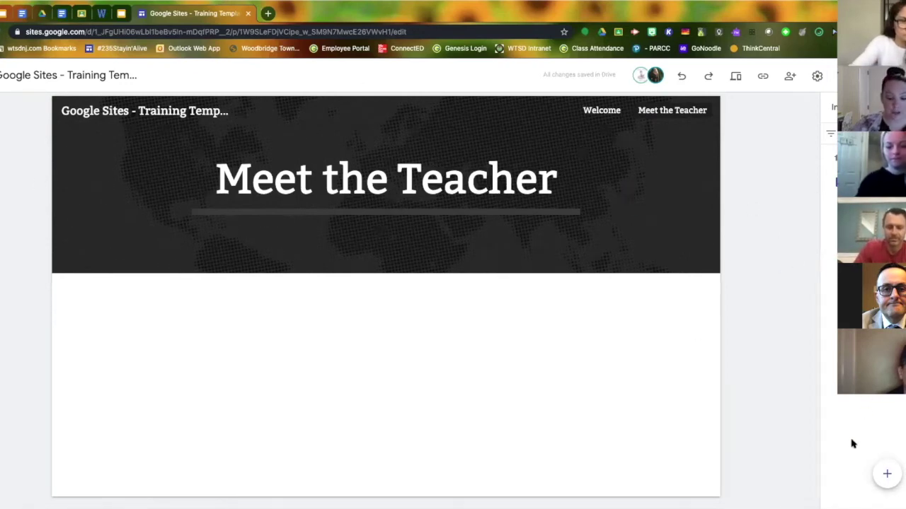
{"action": "left_click", "coordinate": [887, 475]}
{"action": "type", "text": "Student Supply List"}
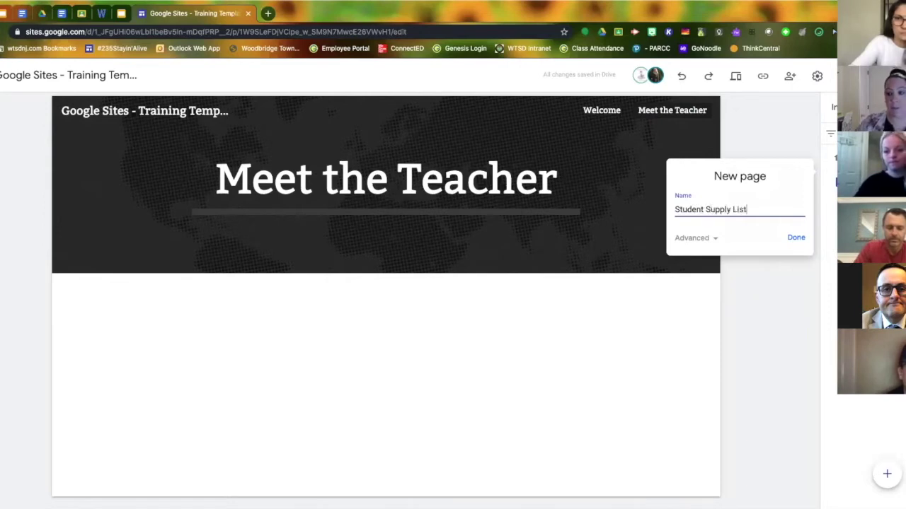
{"action": "left_click", "coordinate": [796, 241]}
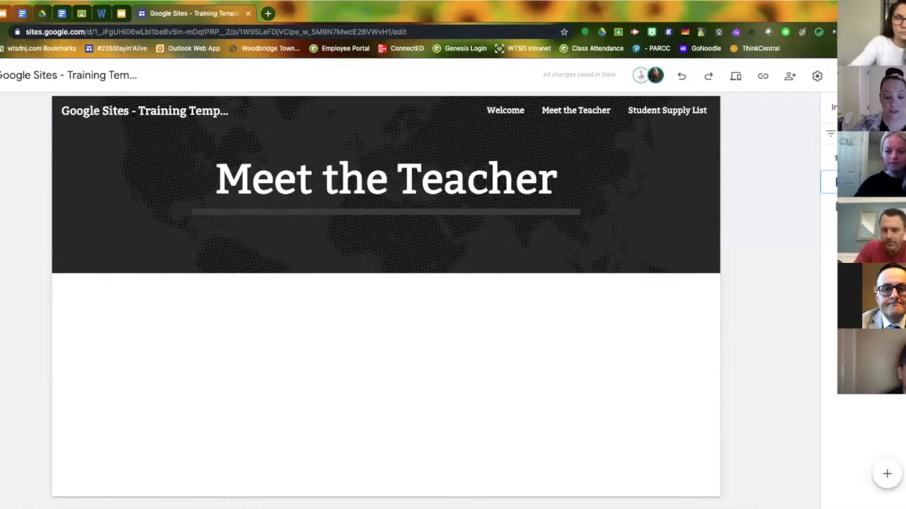
Add a new page named Interesting Web Resources to the site
{"action": "left_click", "coordinate": [885, 474]}
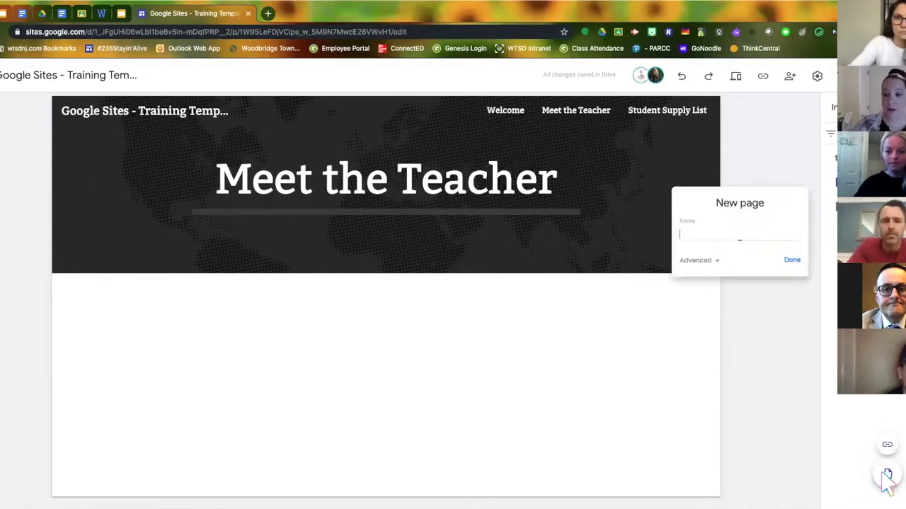
{"action": "type", "text": "Int"}
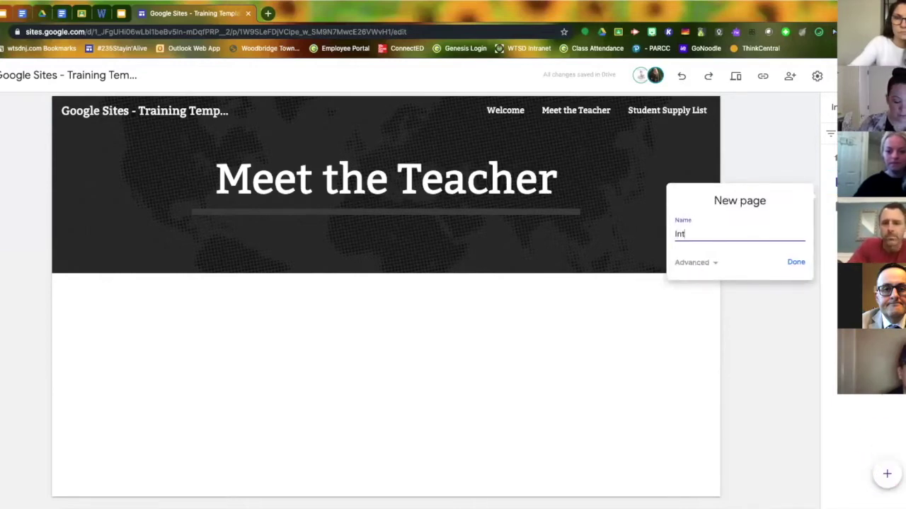
{"action": "type", "text": "eresting Web"}
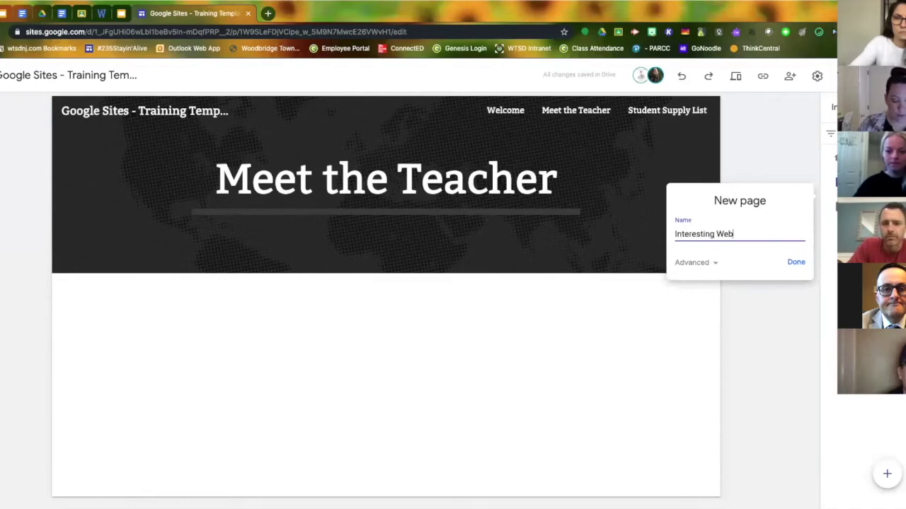
{"action": "type", "text": " Resources"}
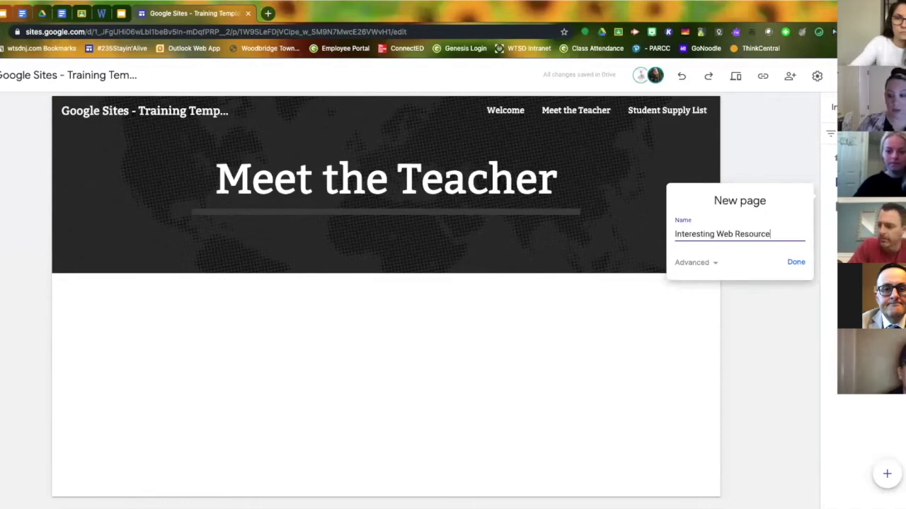
{"action": "left_click", "coordinate": [794, 263]}
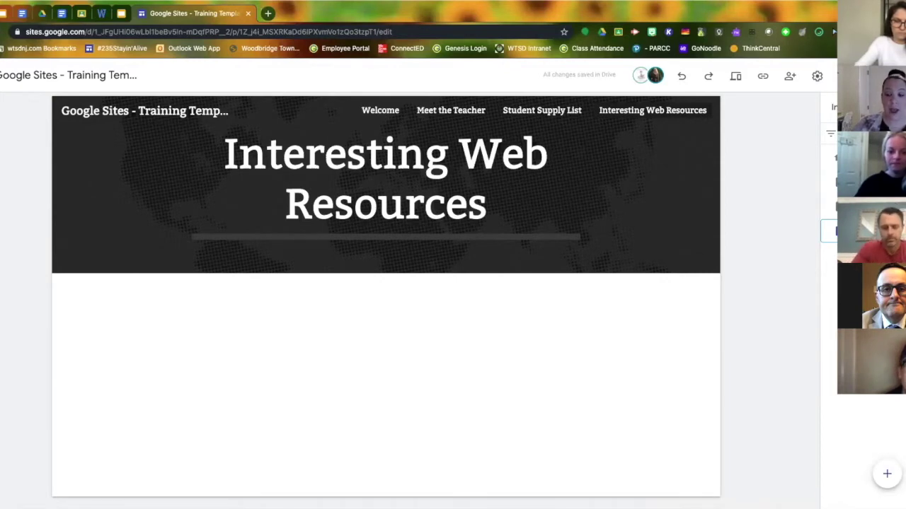
Add a subpage named Websites under Interesting Web Resources and remove it again
{"action": "left_click", "coordinate": [828, 302]}
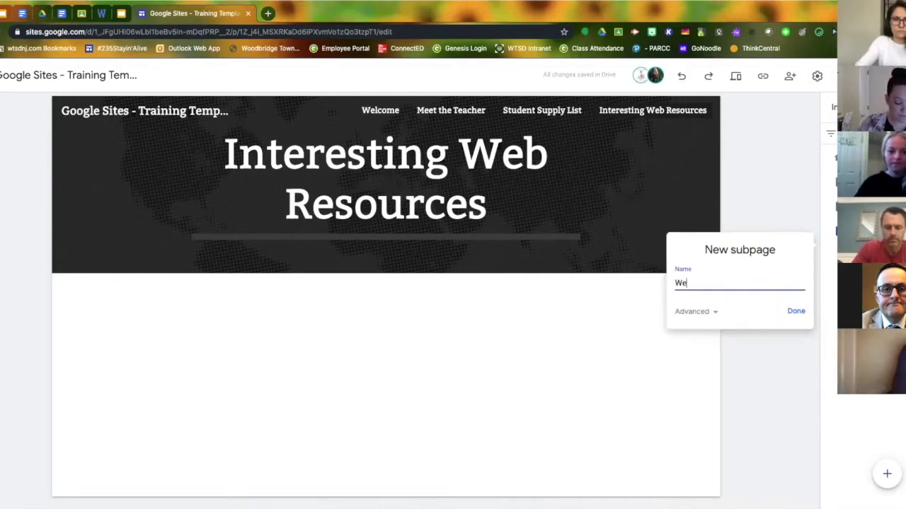
{"action": "type", "text": "Websites"}
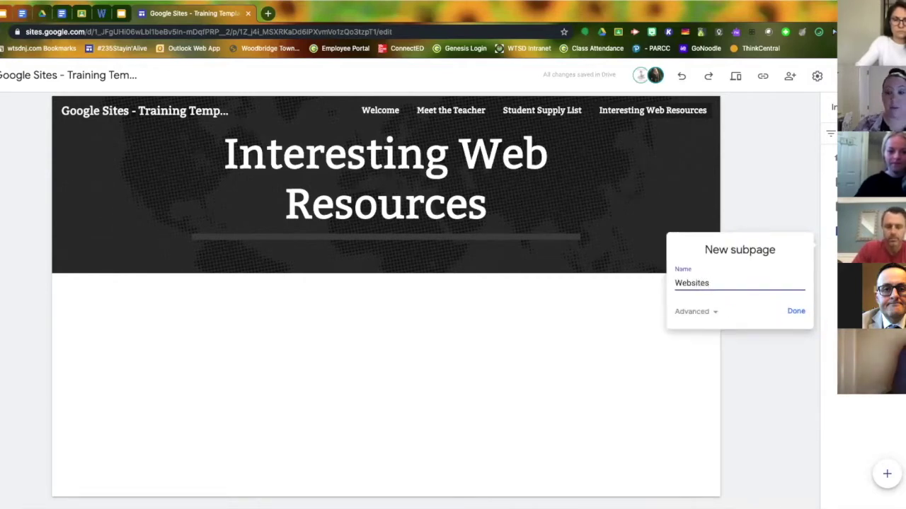
{"action": "left_click", "coordinate": [796, 312]}
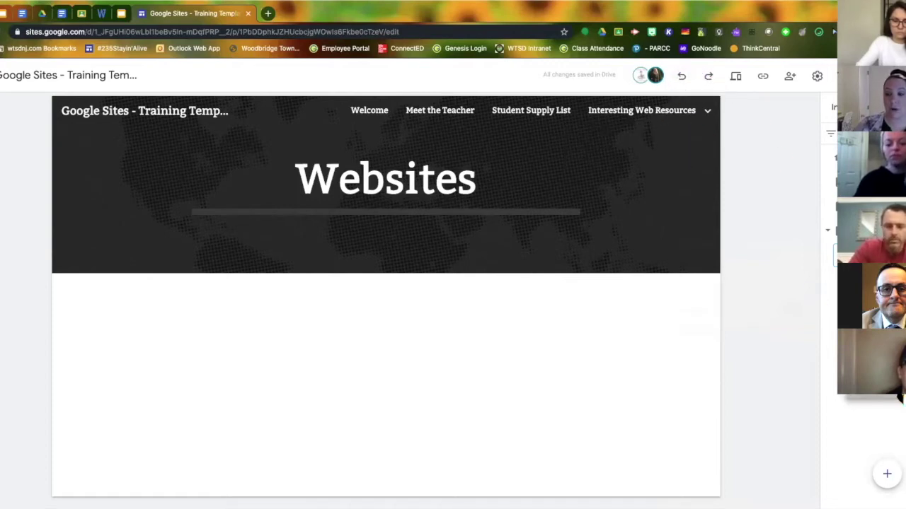
{"action": "left_click", "coordinate": [900, 398]}
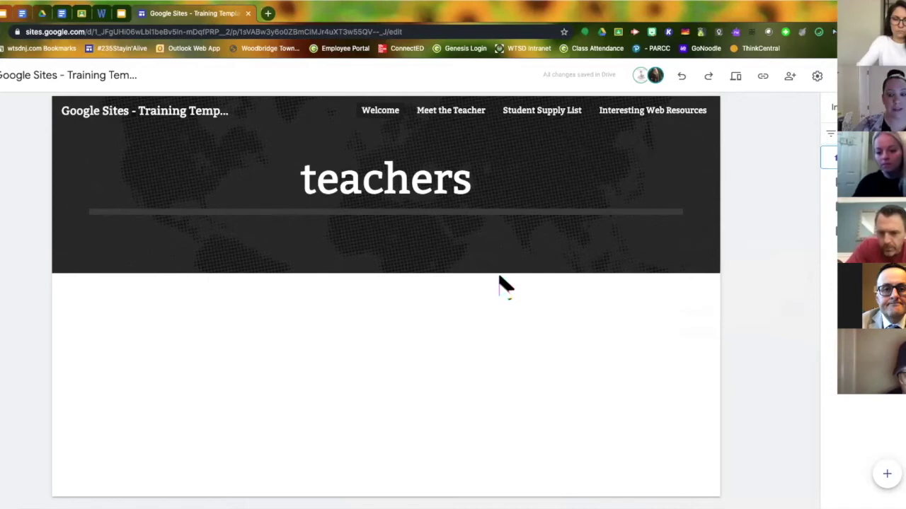
Replace the home page's header title with Welcome
{"action": "left_click", "coordinate": [429, 188]}
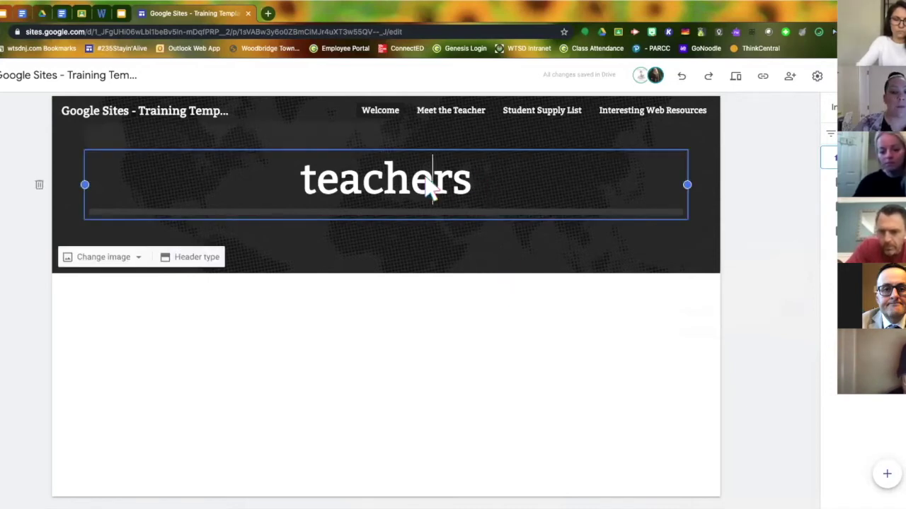
{"action": "double_click", "coordinate": [462, 198]}
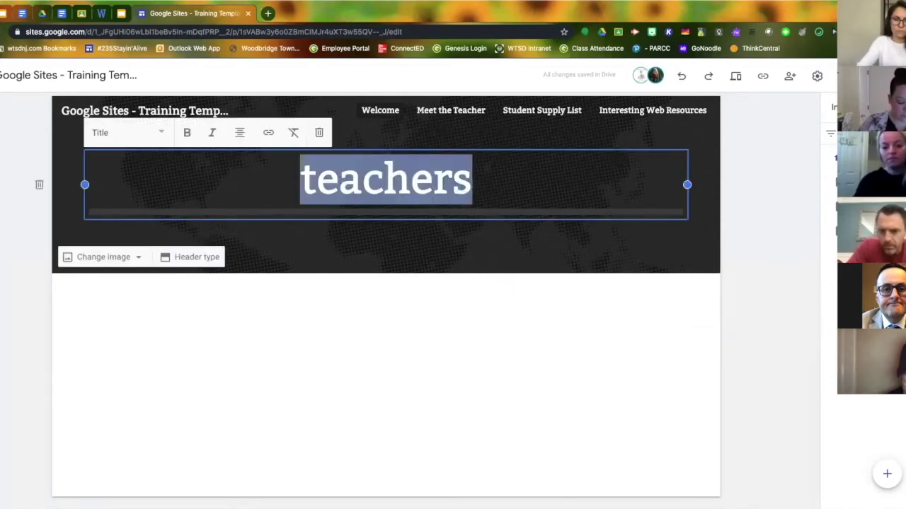
{"action": "type", "text": "Welcome"}
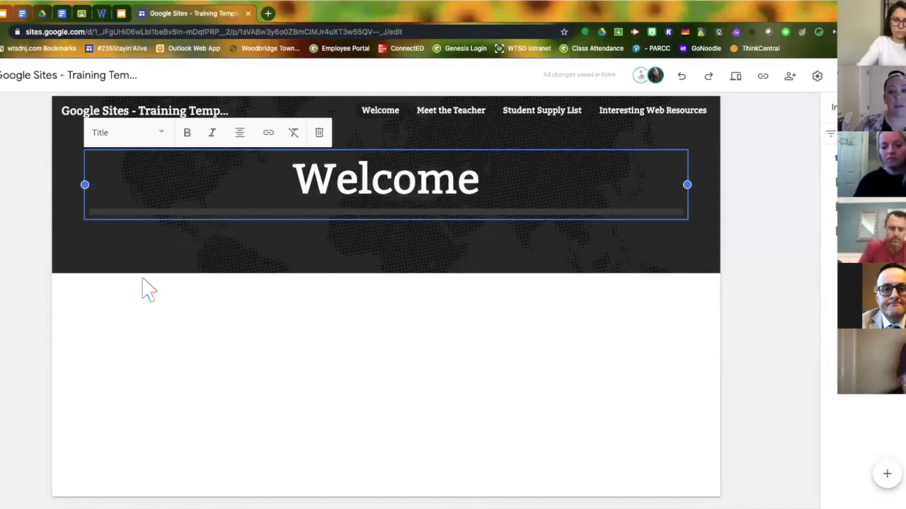
Try the Title only and Large banner types on the home page header and return it to Banner
{"action": "left_click", "coordinate": [427, 244]}
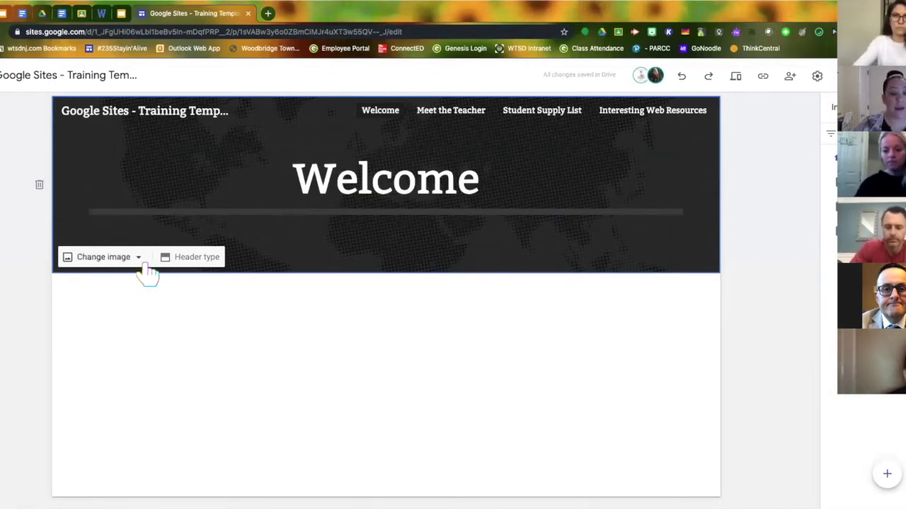
{"action": "left_click", "coordinate": [194, 261]}
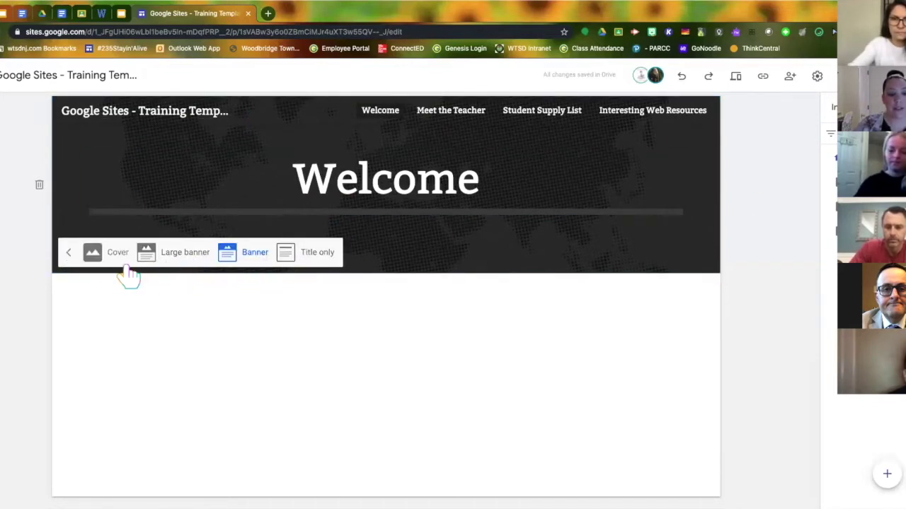
{"action": "left_click", "coordinate": [311, 260]}
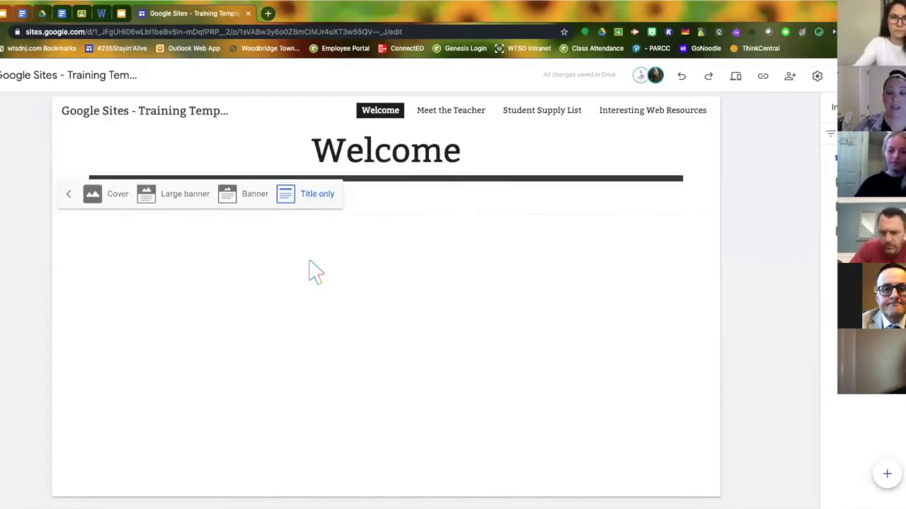
{"action": "left_click", "coordinate": [241, 195]}
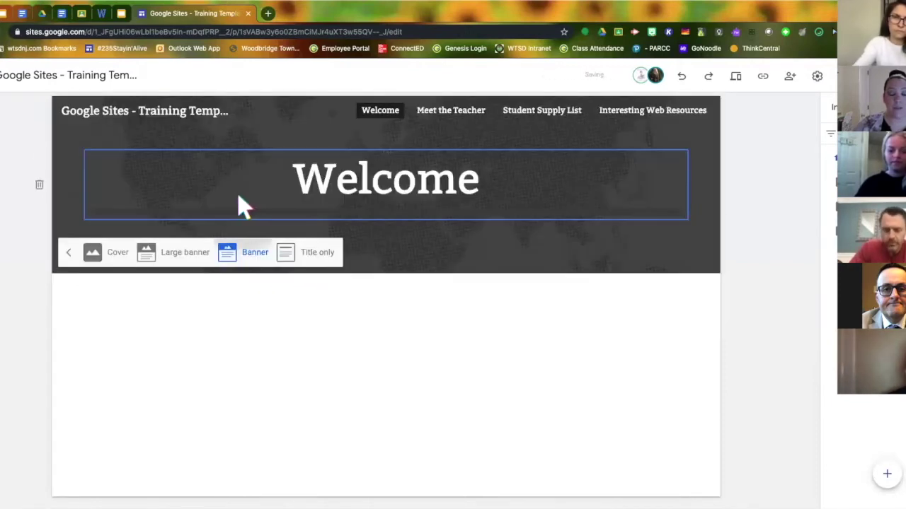
{"action": "left_click", "coordinate": [152, 254]}
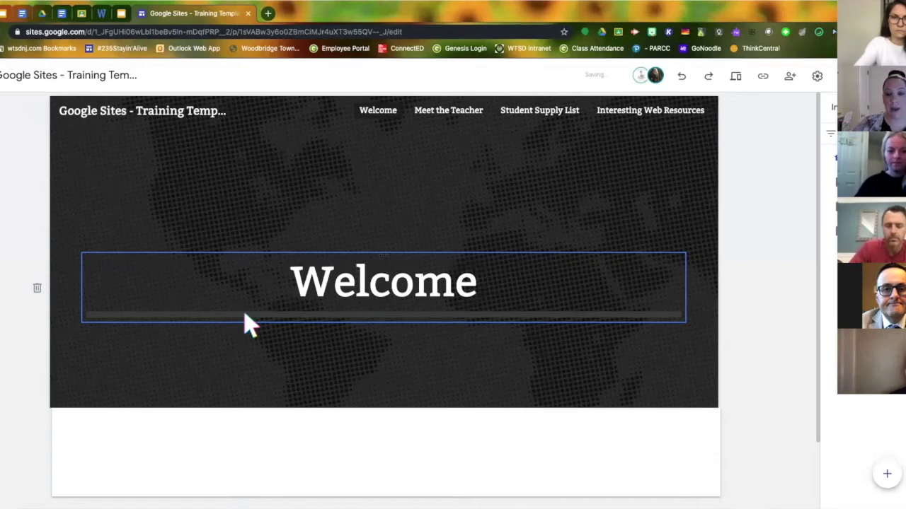
{"action": "key", "text": "ctrl+z"}
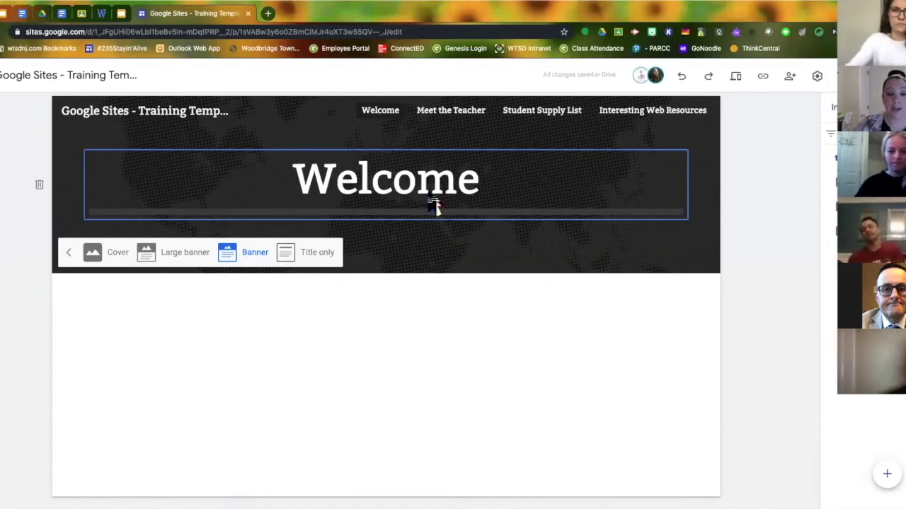
{"action": "left_click", "coordinate": [69, 253]}
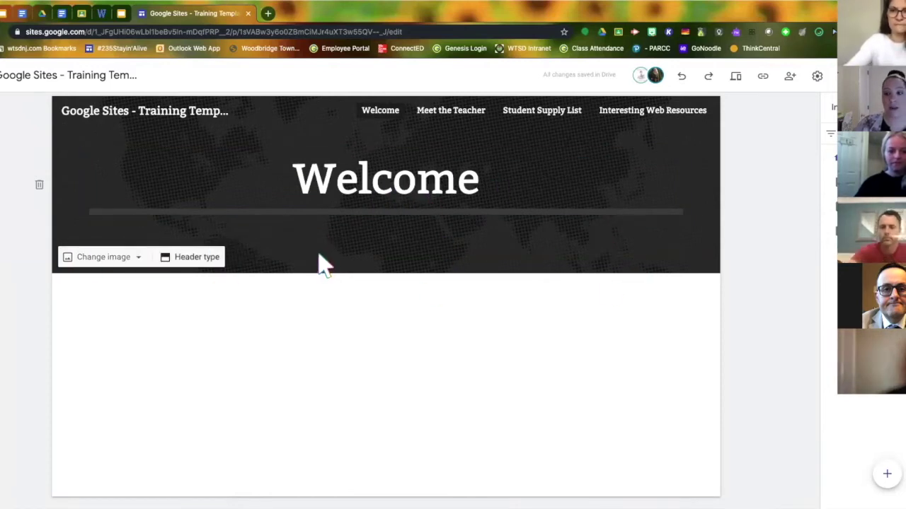
Check the upload option for the header image, open the image picker and browse its gallery
{"action": "left_click", "coordinate": [138, 258]}
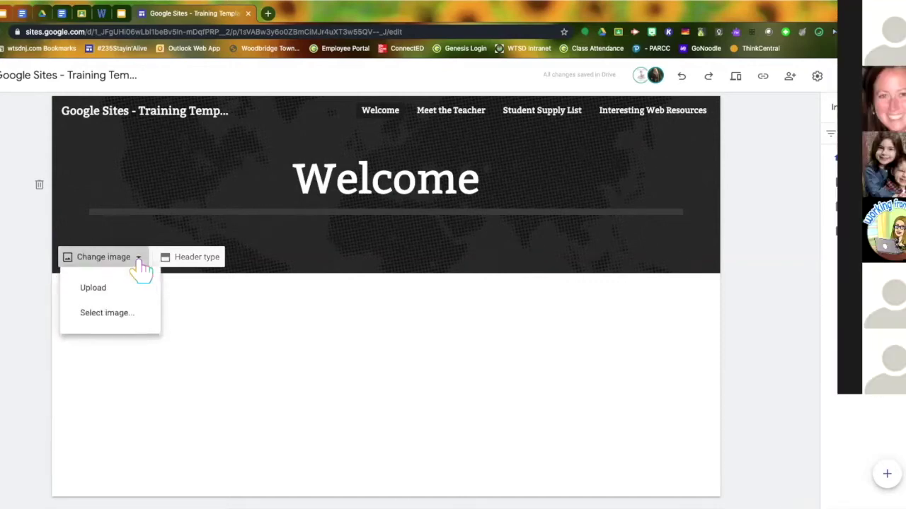
{"action": "left_click", "coordinate": [95, 288]}
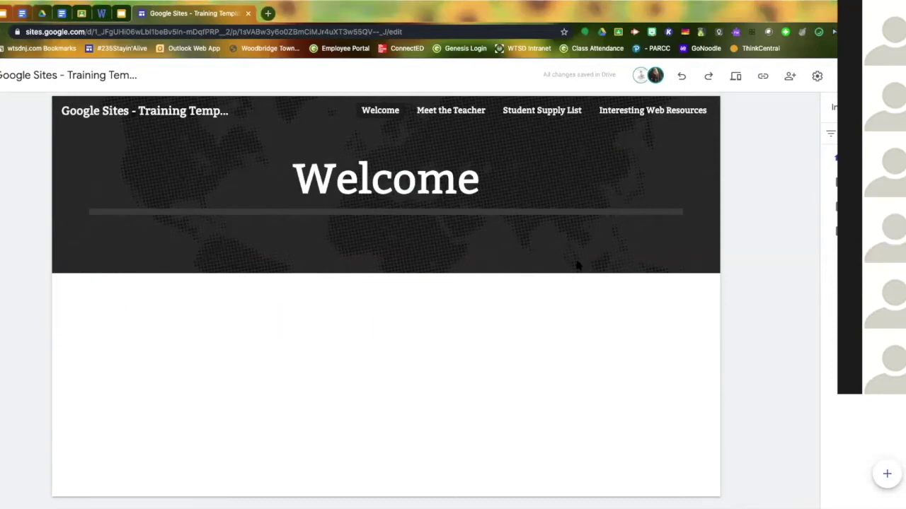
{"action": "left_click", "coordinate": [138, 259]}
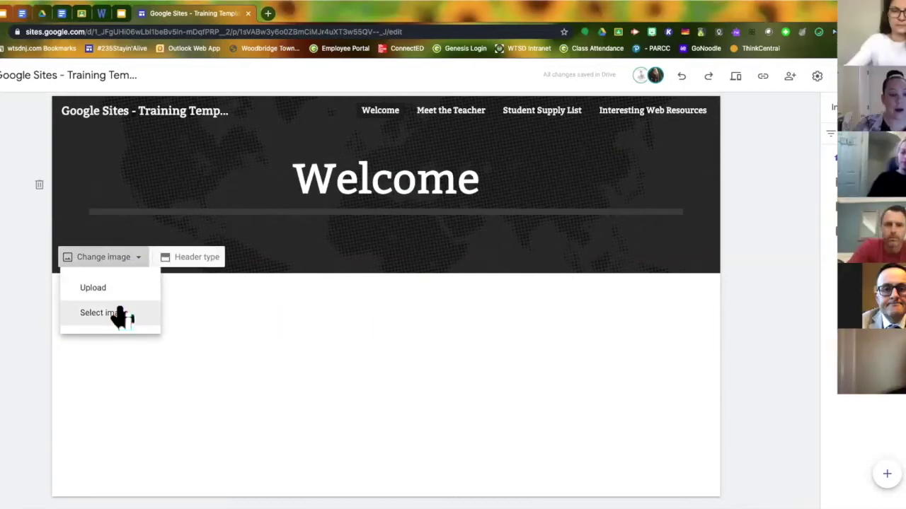
{"action": "left_click", "coordinate": [119, 315]}
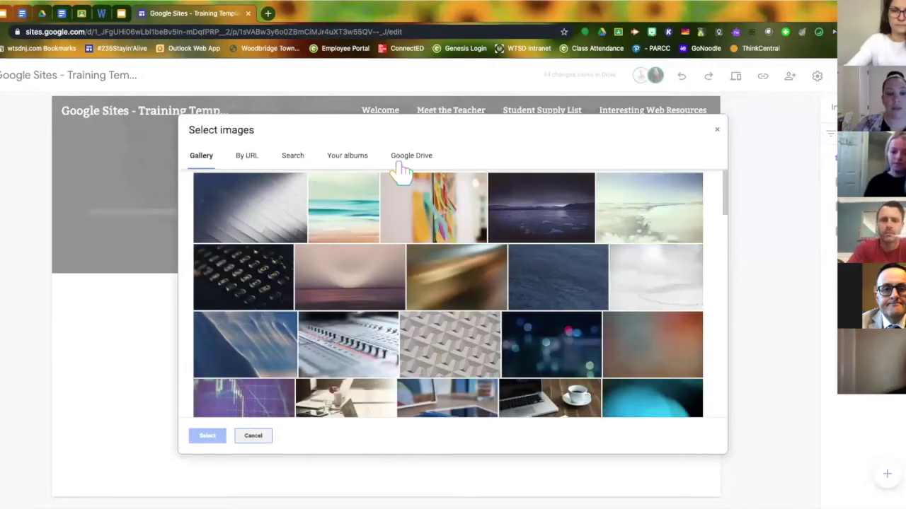
{"action": "left_click", "coordinate": [249, 202]}
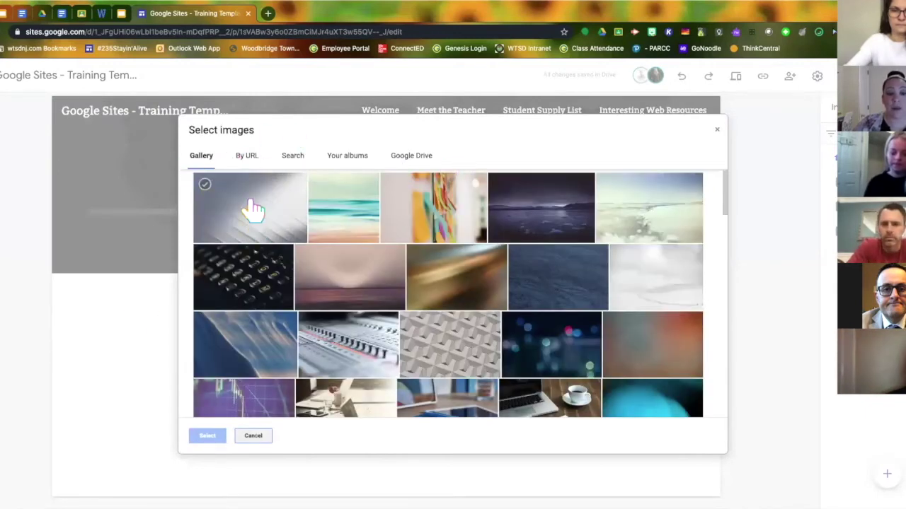
{"action": "scroll", "coordinate": [650, 348], "scroll_direction": "down", "scroll_amount": 2}
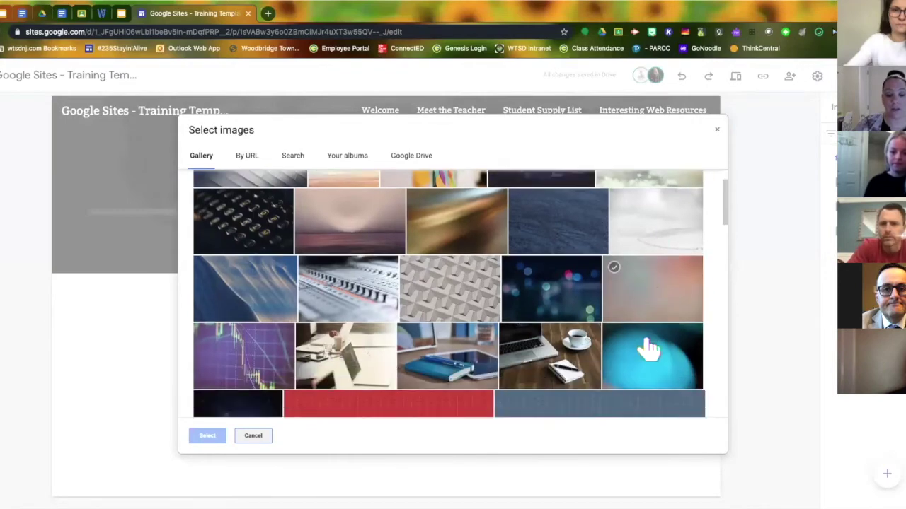
{"action": "scroll", "coordinate": [649, 349], "scroll_direction": "down", "scroll_amount": 10}
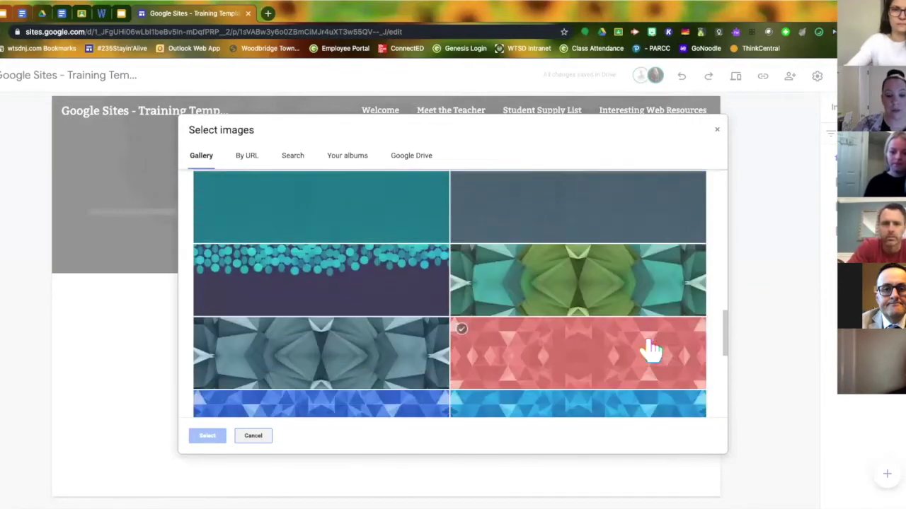
{"action": "scroll", "coordinate": [646, 347], "scroll_direction": "down", "scroll_amount": 3}
{"action": "scroll", "coordinate": [370, 203], "scroll_direction": "up", "scroll_amount": 5}
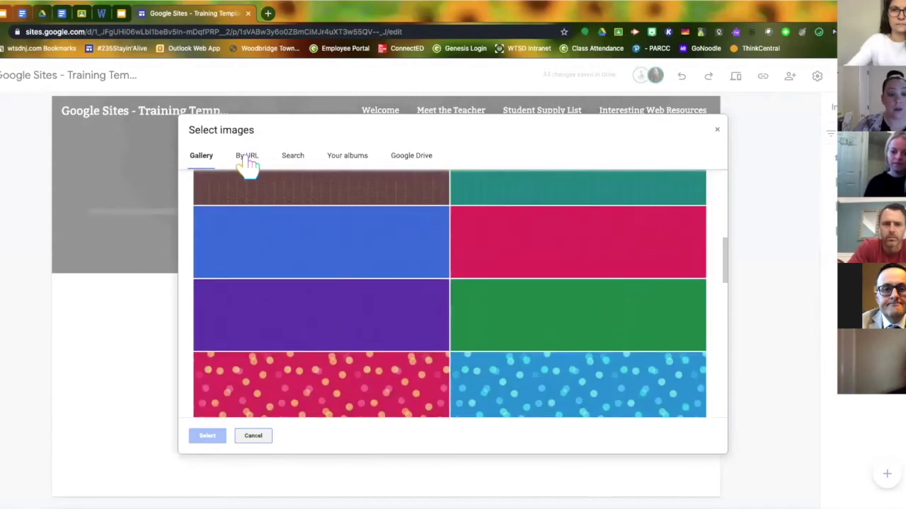
Look through the By URL, Search, Your albums and Google Drive image sources and return to the gallery
{"action": "left_click", "coordinate": [247, 157]}
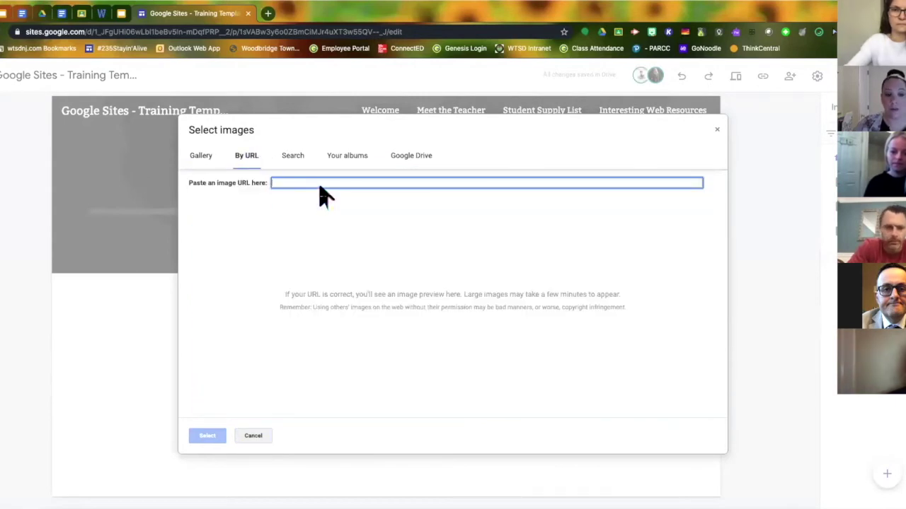
{"action": "left_click", "coordinate": [293, 157]}
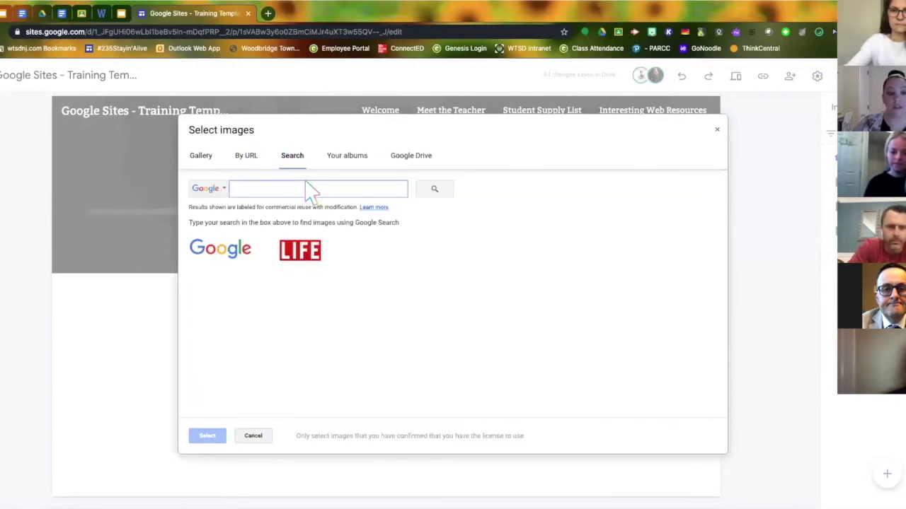
{"action": "left_click", "coordinate": [359, 160]}
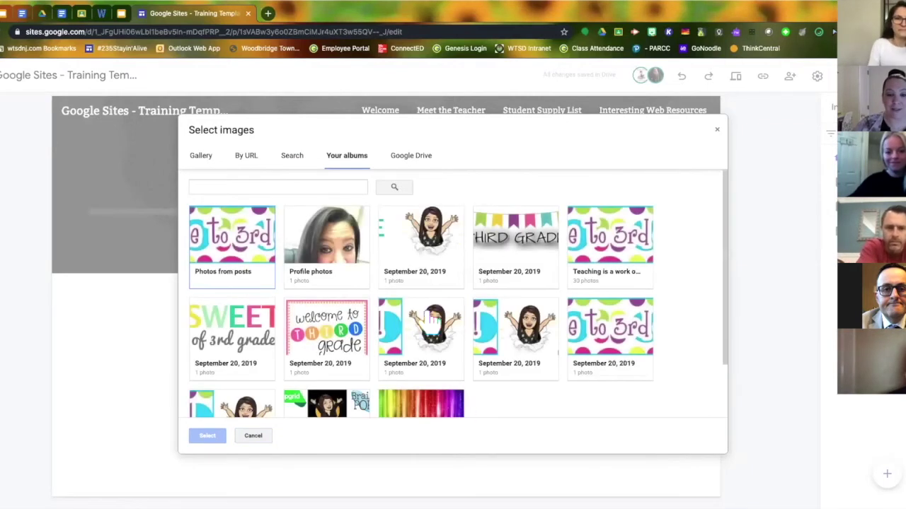
{"action": "left_click", "coordinate": [423, 162]}
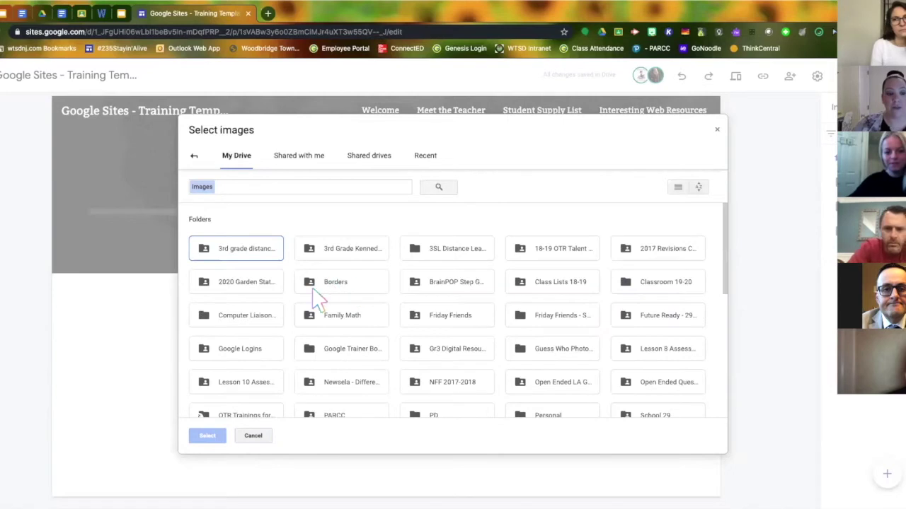
{"action": "left_click", "coordinate": [311, 162]}
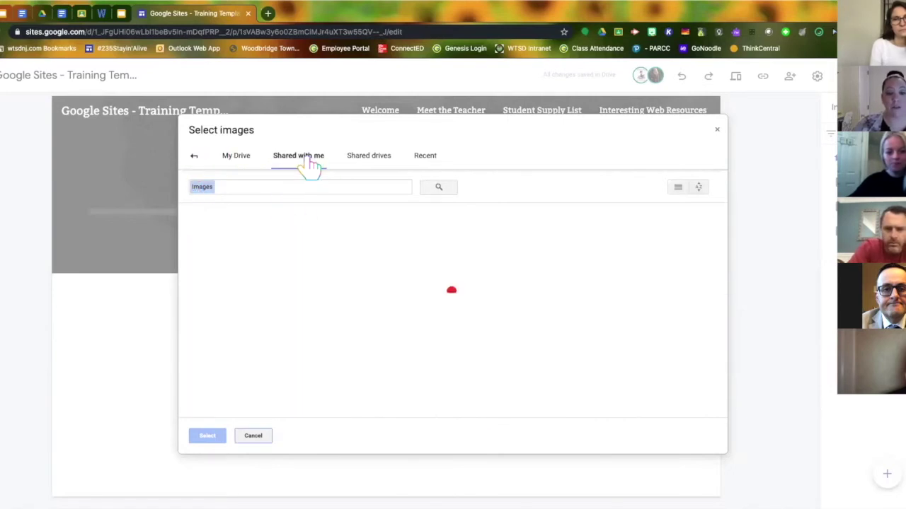
{"action": "left_click", "coordinate": [367, 162]}
{"action": "left_click", "coordinate": [427, 162]}
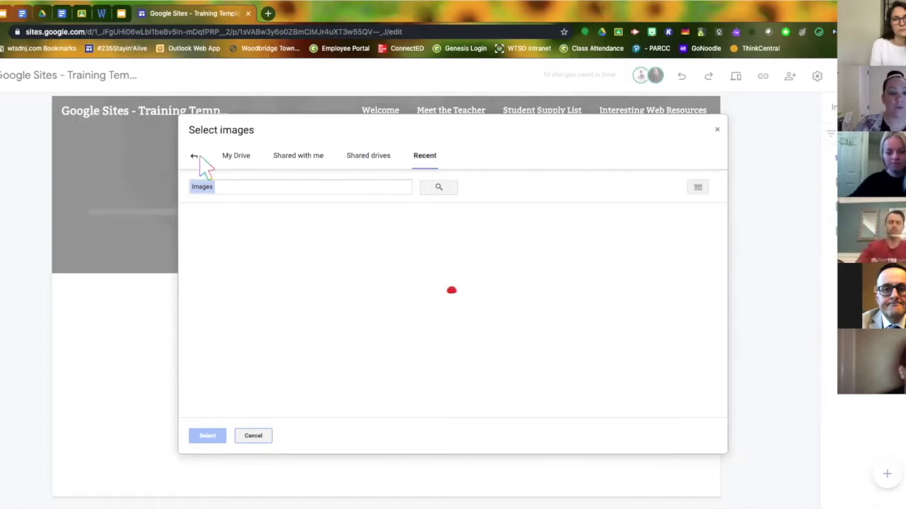
{"action": "left_click", "coordinate": [195, 159]}
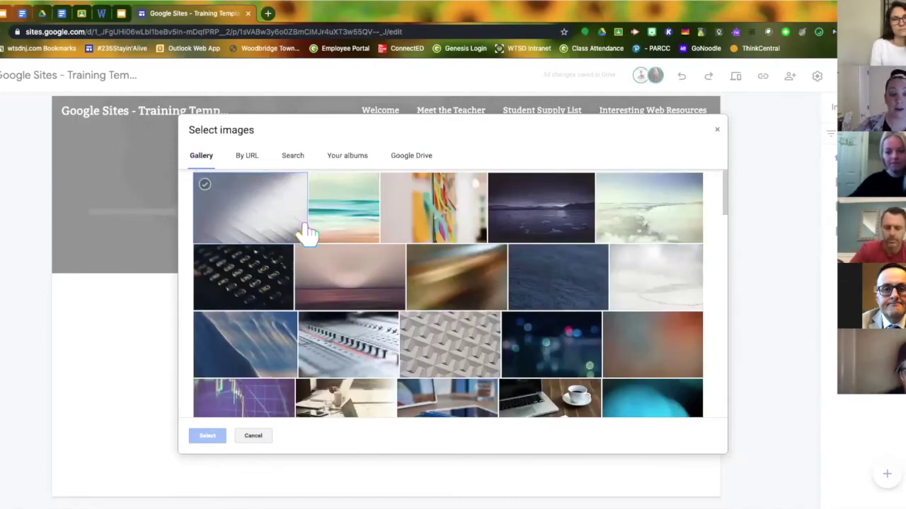
Set the blue gallery image with light dots as the home page's header background
{"action": "scroll", "coordinate": [576, 288], "scroll_direction": "down", "scroll_amount": 15}
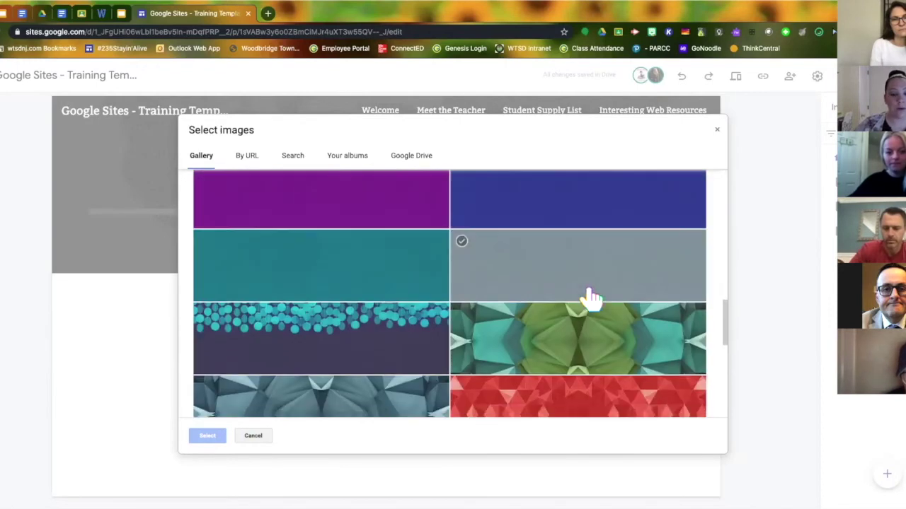
{"action": "scroll", "coordinate": [591, 297], "scroll_direction": "up", "scroll_amount": 3}
{"action": "left_click", "coordinate": [587, 273]}
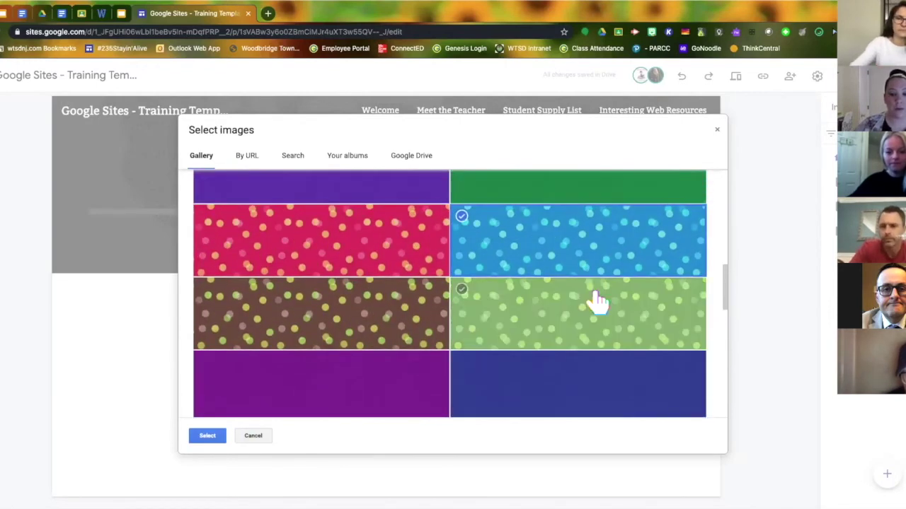
{"action": "left_click", "coordinate": [211, 437]}
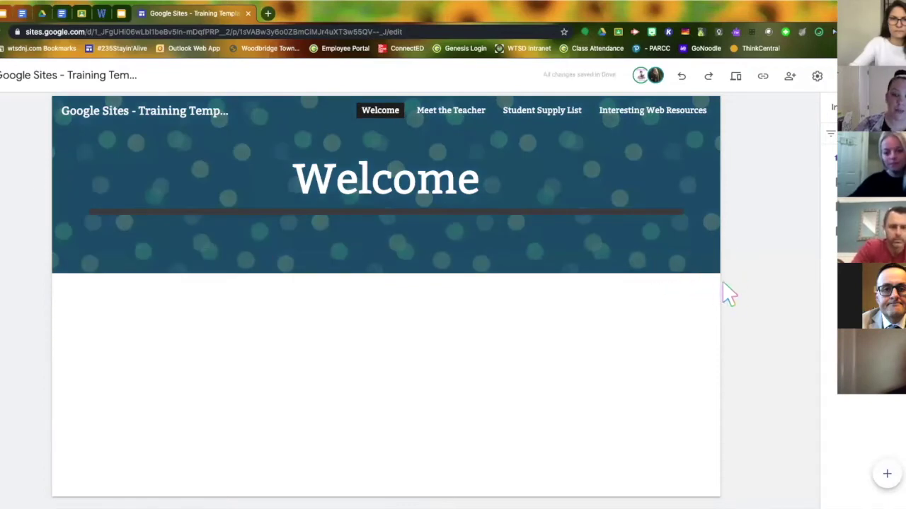
Toggle the header image's readability adjustment to compare both looks, leaving the adjustment removed
{"action": "mouse_move", "coordinate": [706, 263]}
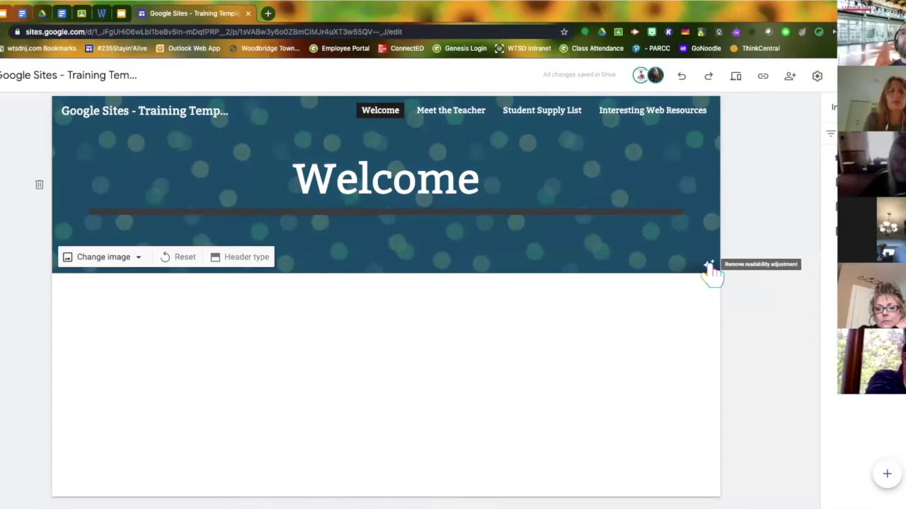
{"action": "left_click", "coordinate": [708, 265]}
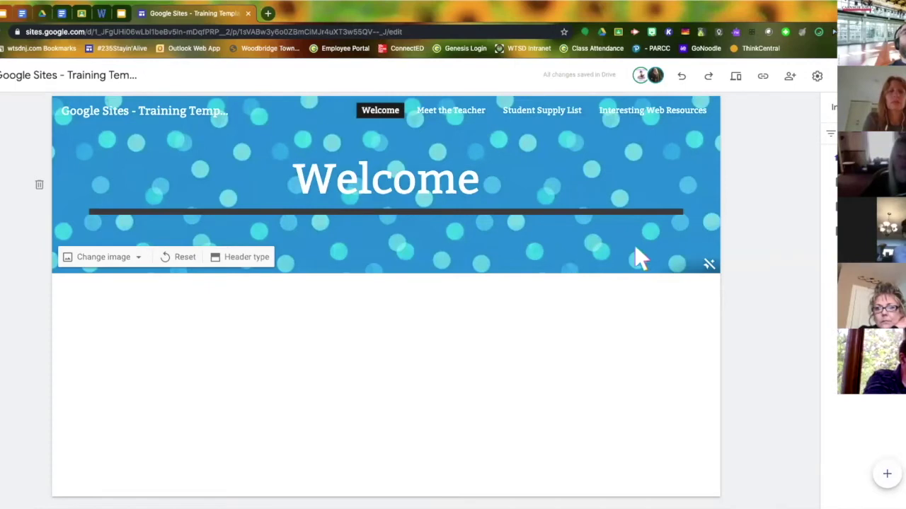
{"action": "left_click", "coordinate": [709, 265]}
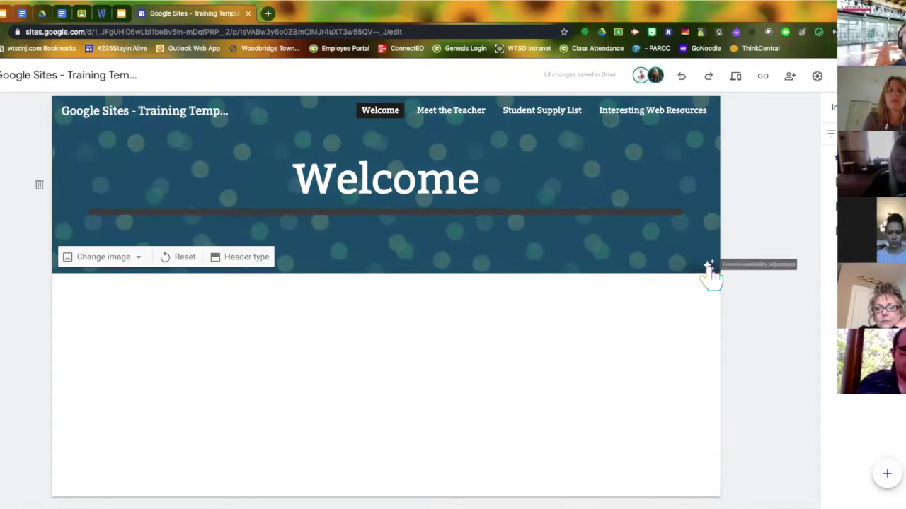
{"action": "left_click", "coordinate": [708, 266]}
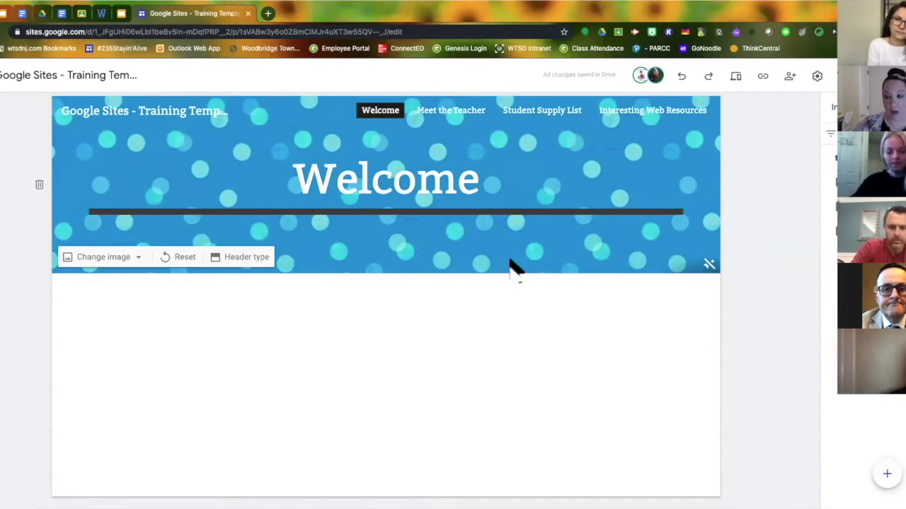
Insert a layout with one image beside text and a two-column layout with images above text below the header
{"action": "left_click", "coordinate": [831, 108]}
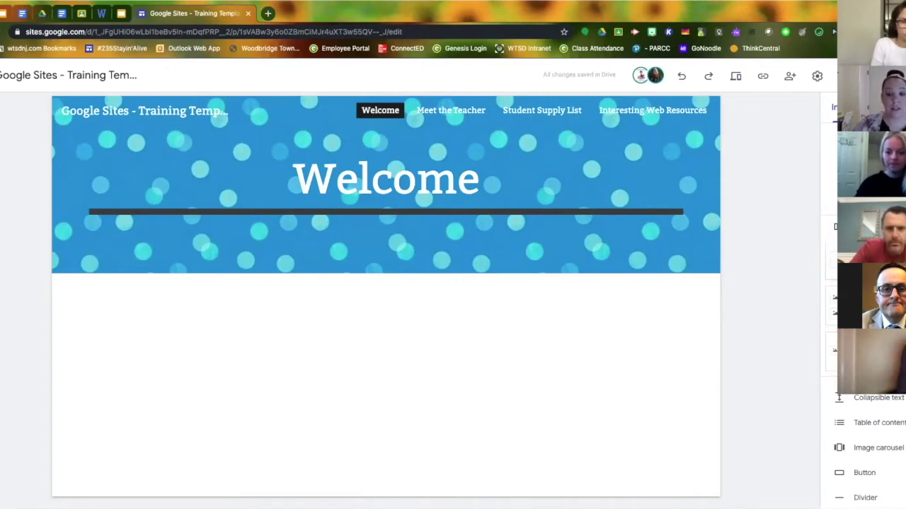
{"action": "left_click", "coordinate": [863, 262]}
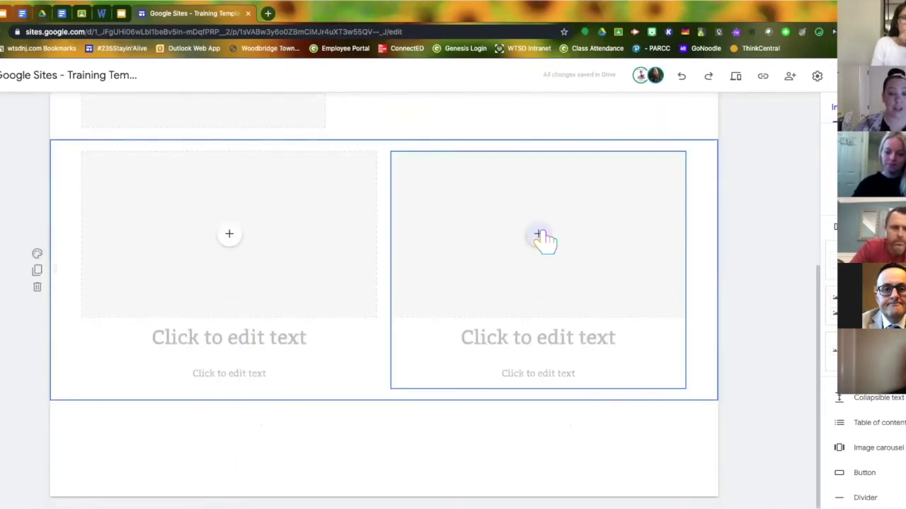
{"action": "scroll", "coordinate": [449, 182], "scroll_direction": "up", "scroll_amount": 2}
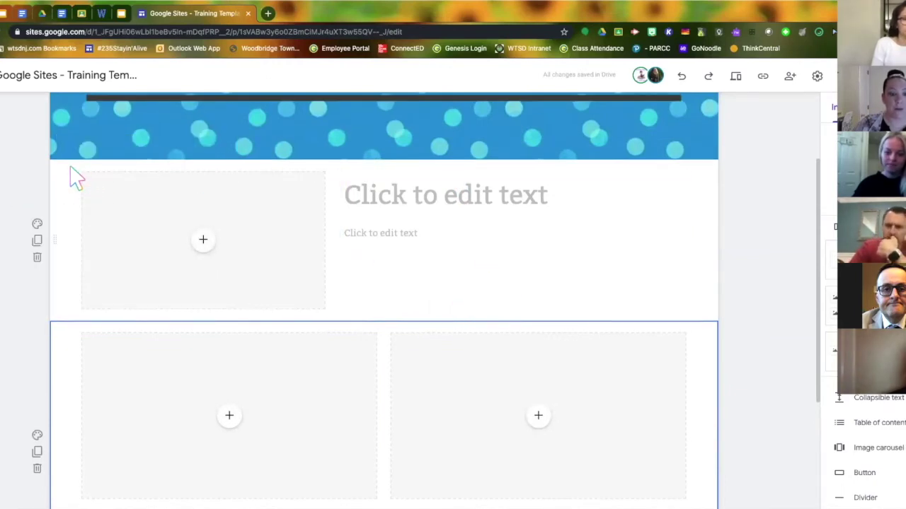
{"action": "scroll", "coordinate": [240, 318], "scroll_direction": "down", "scroll_amount": 1}
{"action": "scroll", "coordinate": [309, 347], "scroll_direction": "down", "scroll_amount": 2}
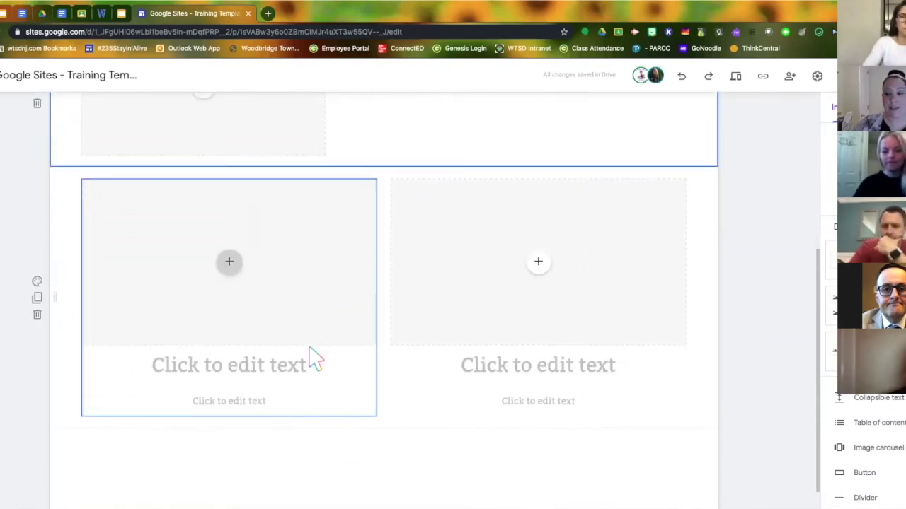
Insert a three-column layout with images above text below the two-column section
{"action": "left_click", "coordinate": [863, 304]}
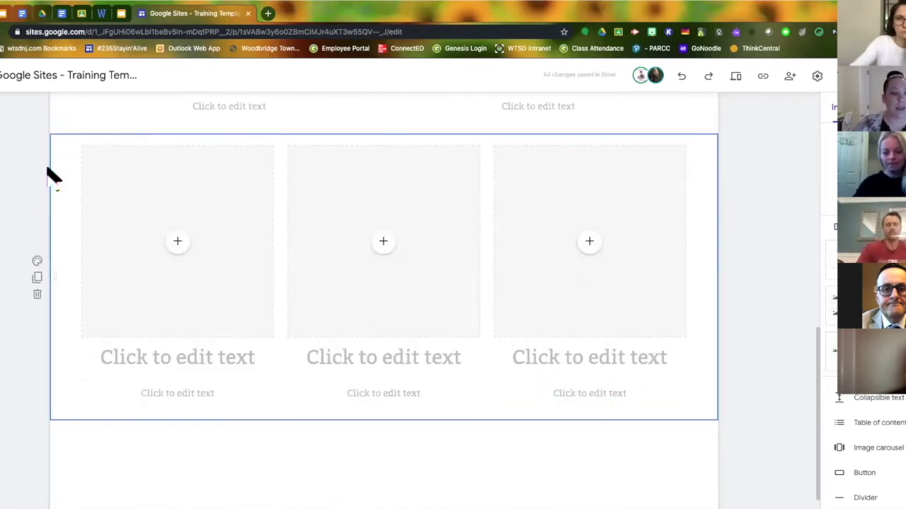
{"action": "scroll", "coordinate": [30, 255], "scroll_direction": "up", "scroll_amount": 3}
{"action": "scroll", "coordinate": [30, 259], "scroll_direction": "down", "scroll_amount": 2}
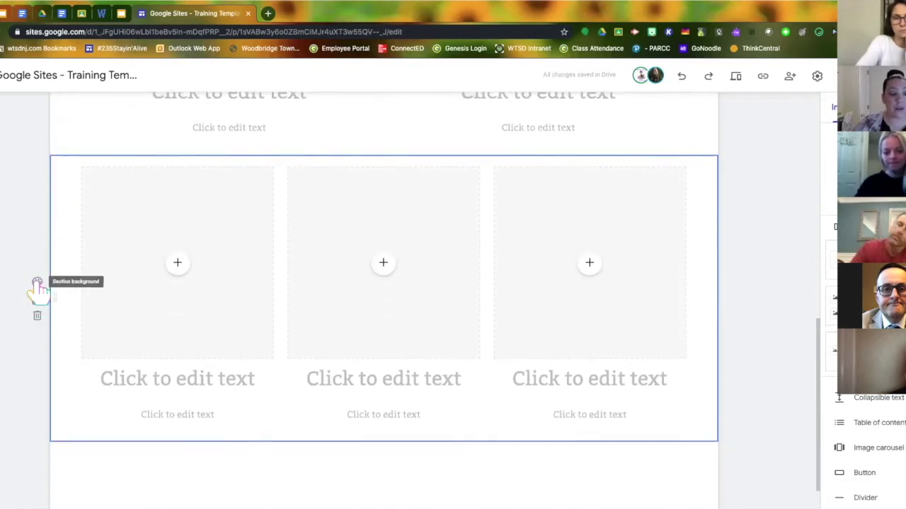
Set the three-column section's background to Emphasis 2 and compare it with the sections above
{"action": "left_click", "coordinate": [37, 285]}
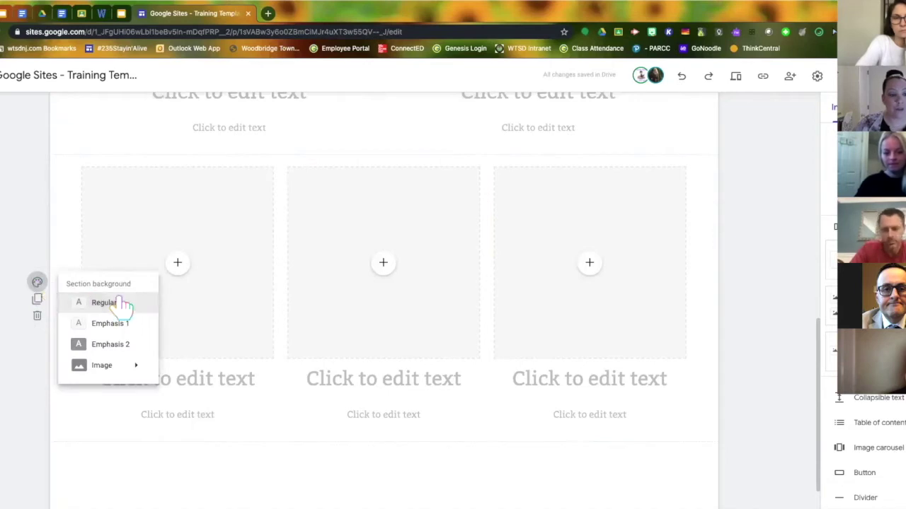
{"action": "left_click", "coordinate": [124, 347]}
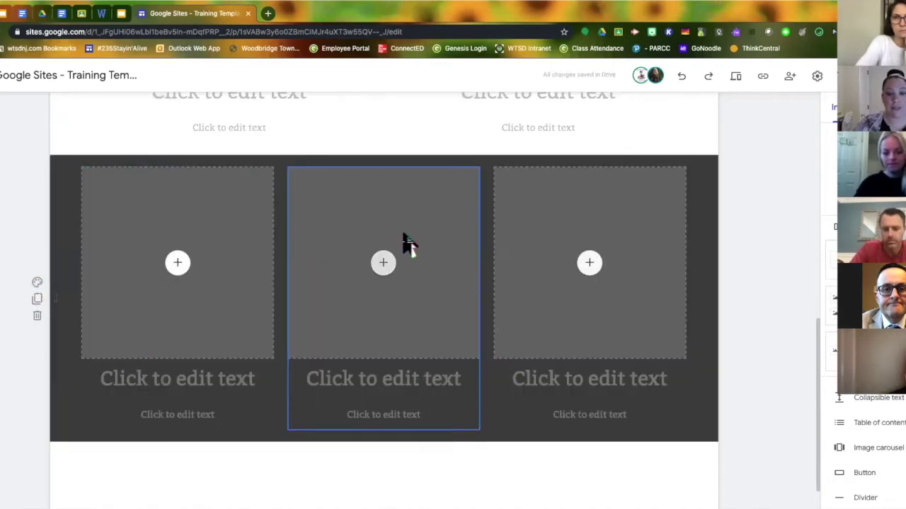
{"action": "scroll", "coordinate": [523, 283], "scroll_direction": "up", "scroll_amount": 10}
{"action": "scroll", "coordinate": [513, 276], "scroll_direction": "down", "scroll_amount": 6}
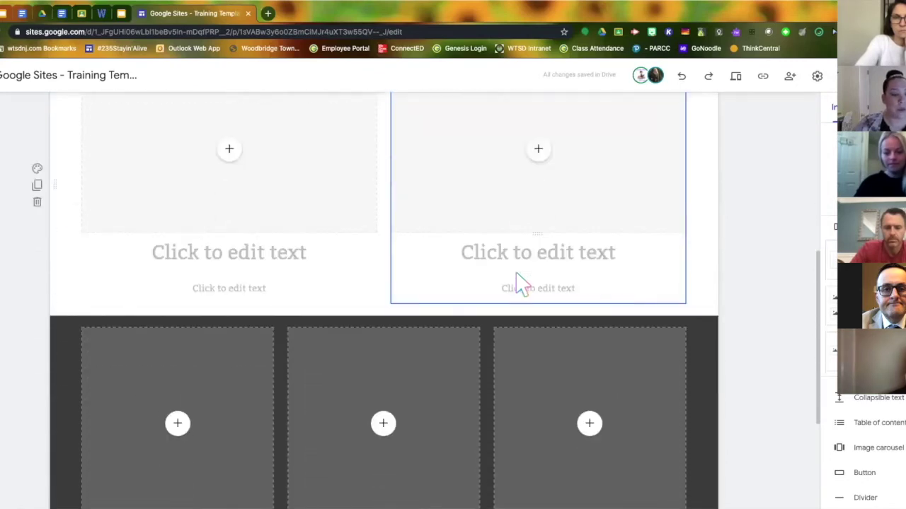
{"action": "scroll", "coordinate": [283, 318], "scroll_direction": "down", "scroll_amount": 2}
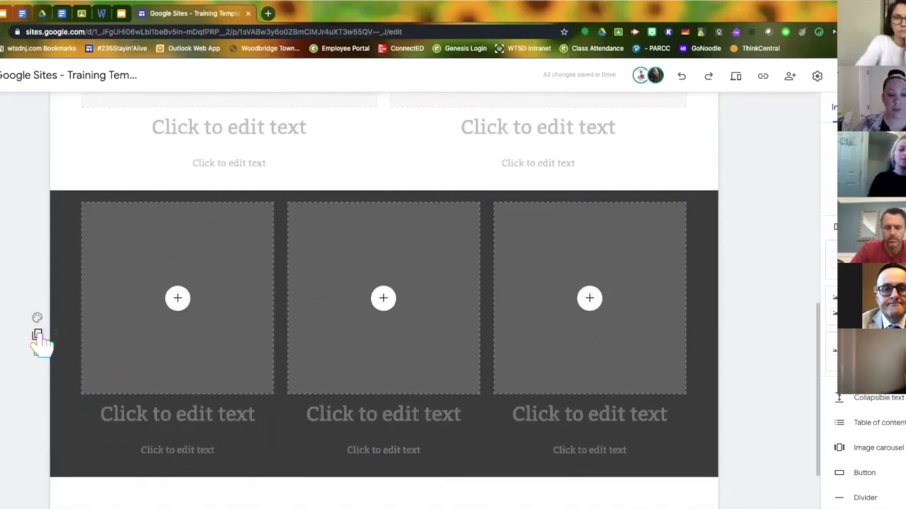
Duplicate the dark three-column section, then delete both copies and the two-column section above them
{"action": "left_click", "coordinate": [37, 335]}
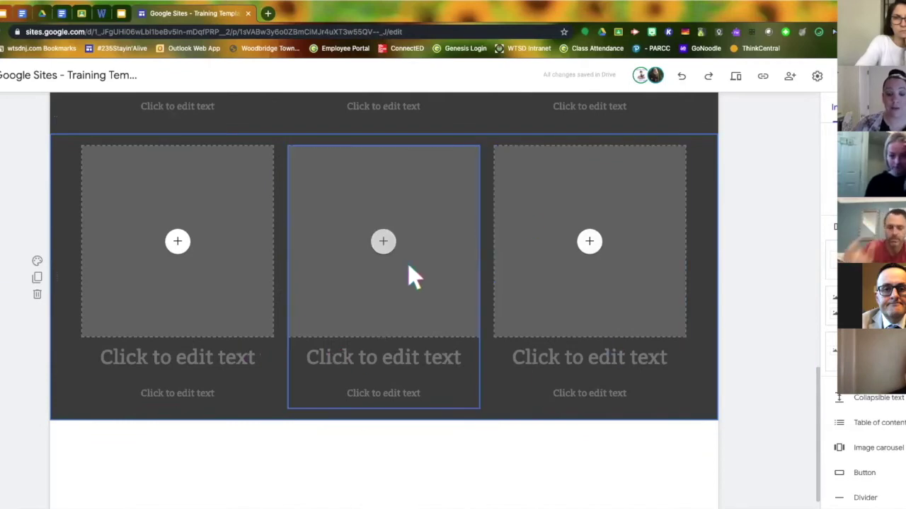
{"action": "left_click", "coordinate": [37, 298]}
{"action": "left_click", "coordinate": [37, 277]}
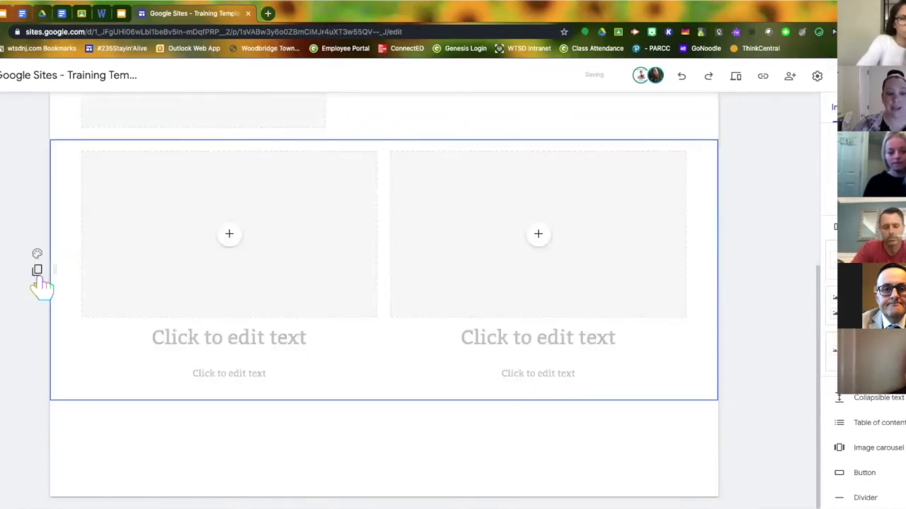
{"action": "left_click", "coordinate": [37, 290]}
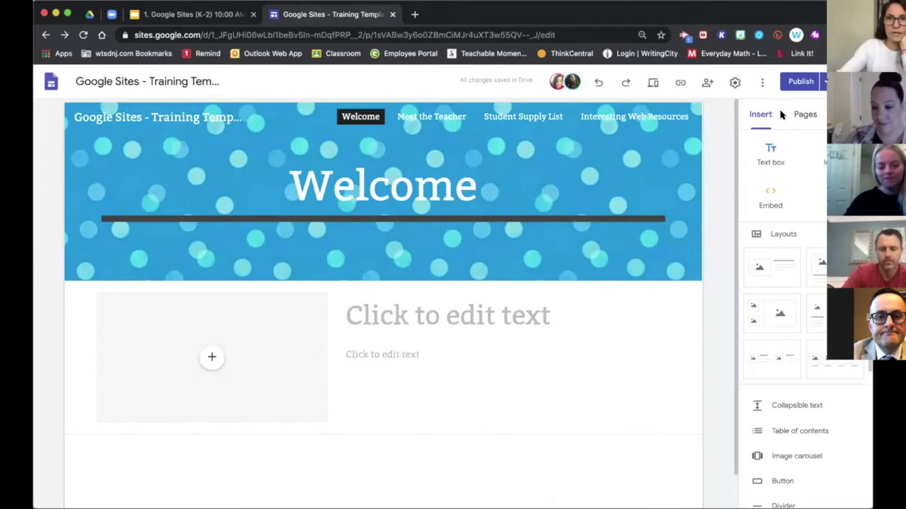
Add a subpage named Certifications under the Meet the Teacher page
{"action": "left_click", "coordinate": [806, 116]}
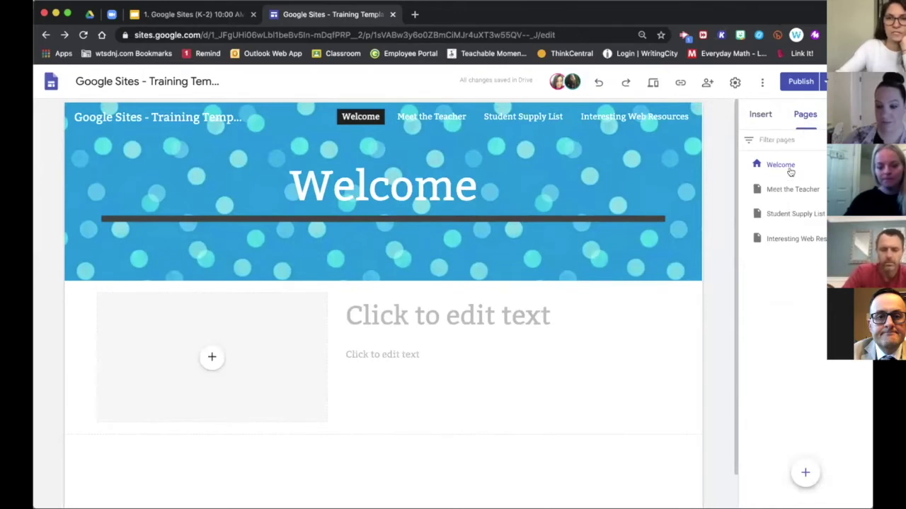
{"action": "left_click", "coordinate": [788, 189]}
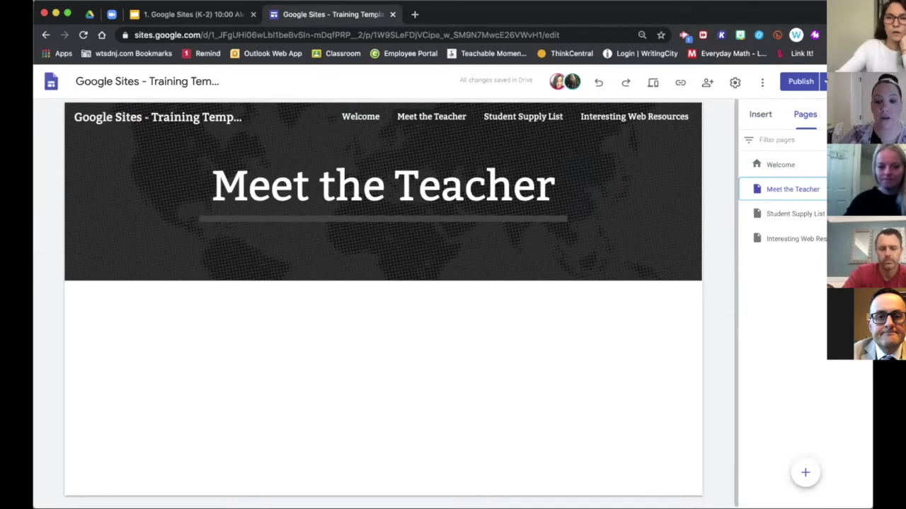
{"action": "left_click", "coordinate": [823, 189]}
{"action": "key", "text": "Return"}
{"action": "type", "text": "Certif"}
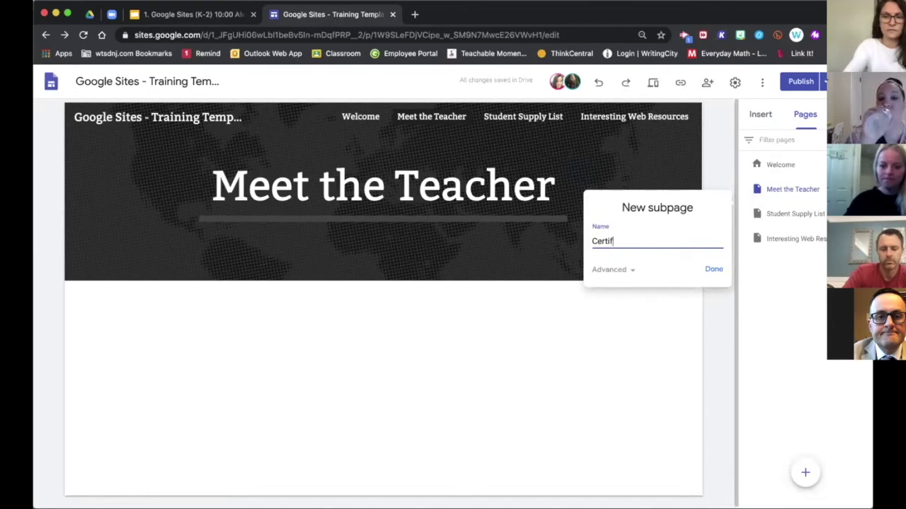
{"action": "type", "text": "ications"}
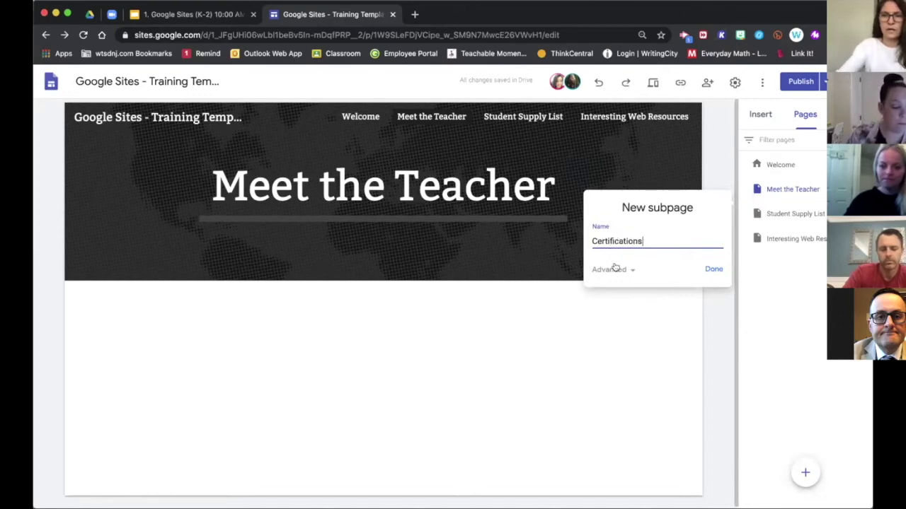
{"action": "left_click", "coordinate": [701, 269]}
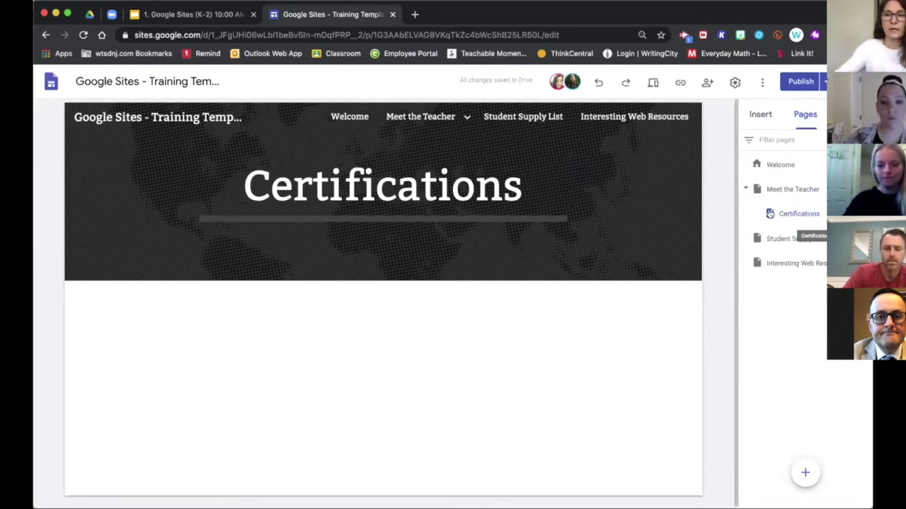
Move the Certifications page to the top level, place it directly after Meet the Teacher, and delete it
{"action": "left_click_drag", "start_coordinate": [749, 213], "coordinate": [769, 280]}
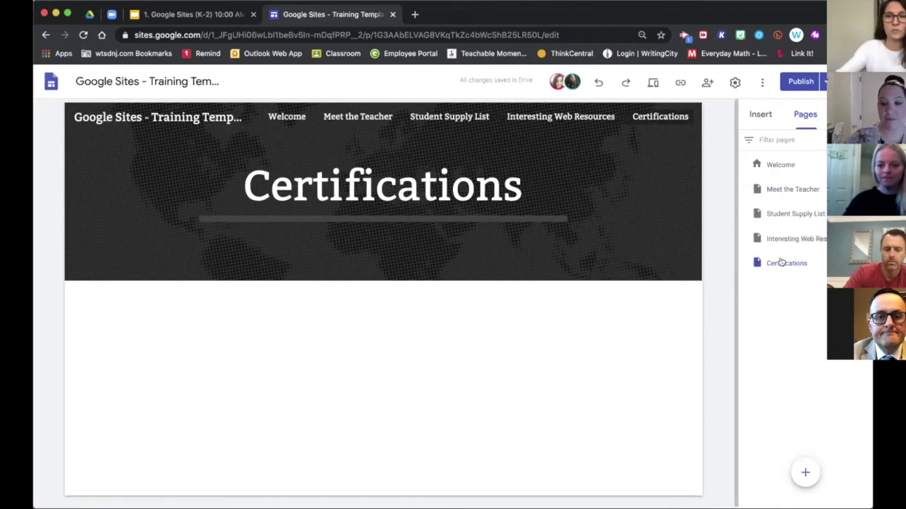
{"action": "left_click_drag", "start_coordinate": [781, 262], "coordinate": [776, 208]}
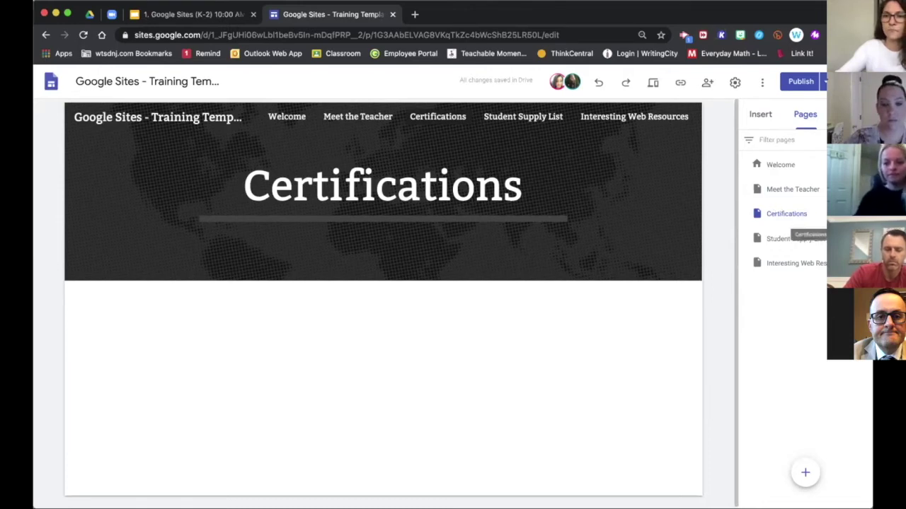
{"action": "left_click", "coordinate": [817, 214]}
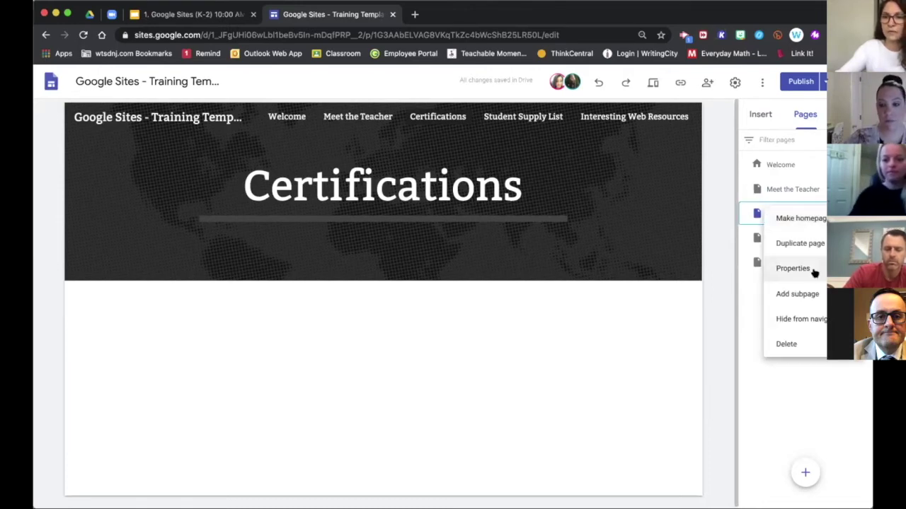
{"action": "left_click", "coordinate": [786, 343]}
Review the content elements available for insertion on the Welcome page, from text boxes and layouts to Docs, Forms and Charts
{"action": "left_click", "coordinate": [761, 115]}
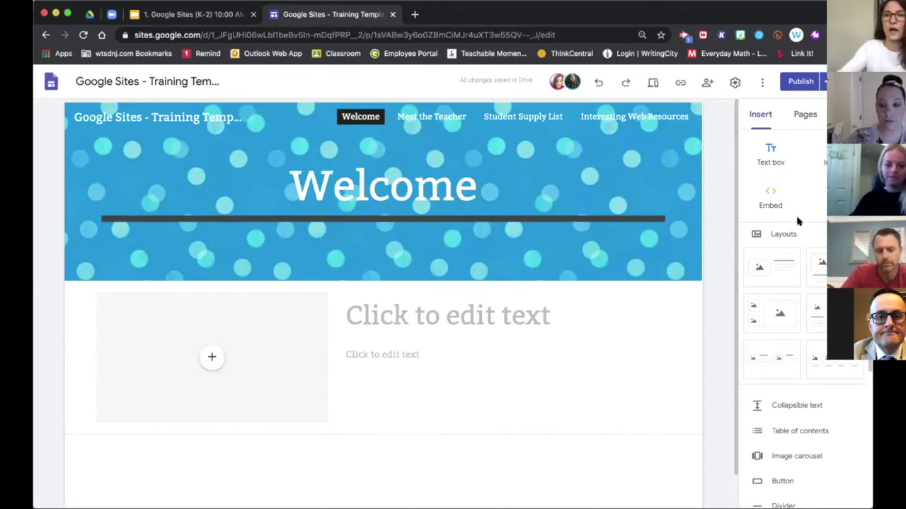
{"action": "scroll", "coordinate": [797, 223], "scroll_direction": "down", "scroll_amount": 3}
{"action": "scroll", "coordinate": [798, 225], "scroll_direction": "down", "scroll_amount": 3}
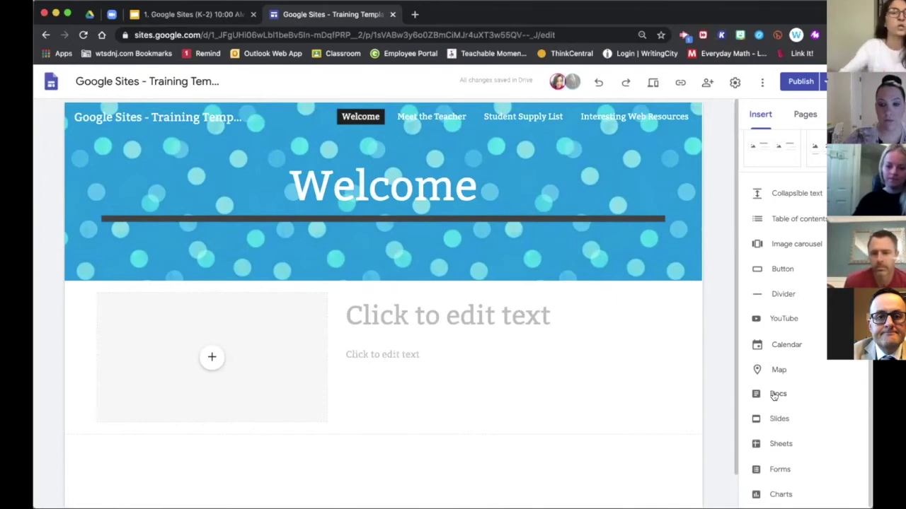
{"action": "scroll", "coordinate": [800, 298], "scroll_direction": "up", "scroll_amount": 1}
{"action": "scroll", "coordinate": [800, 298], "scroll_direction": "up", "scroll_amount": 5}
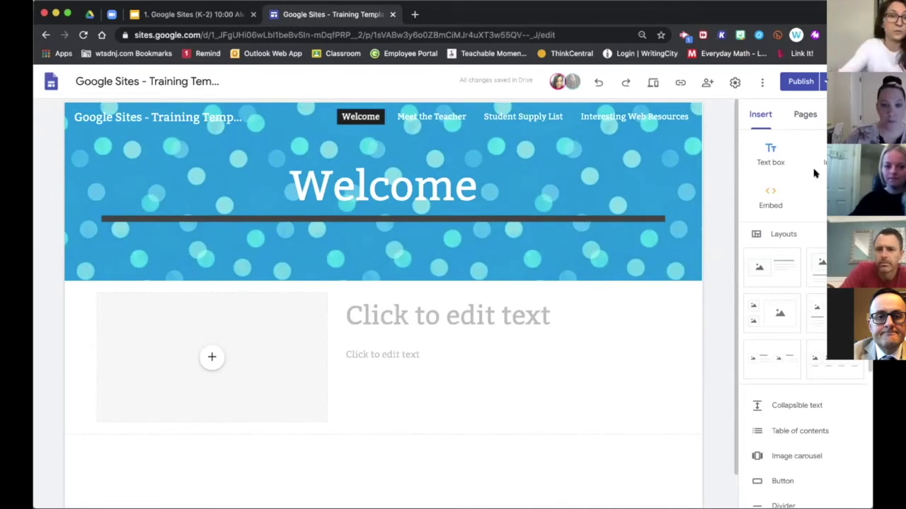
Delete the remaining image-beside-text section below the Welcome header
{"action": "mouse_move", "coordinate": [99, 244]}
{"action": "mouse_move", "coordinate": [76, 340]}
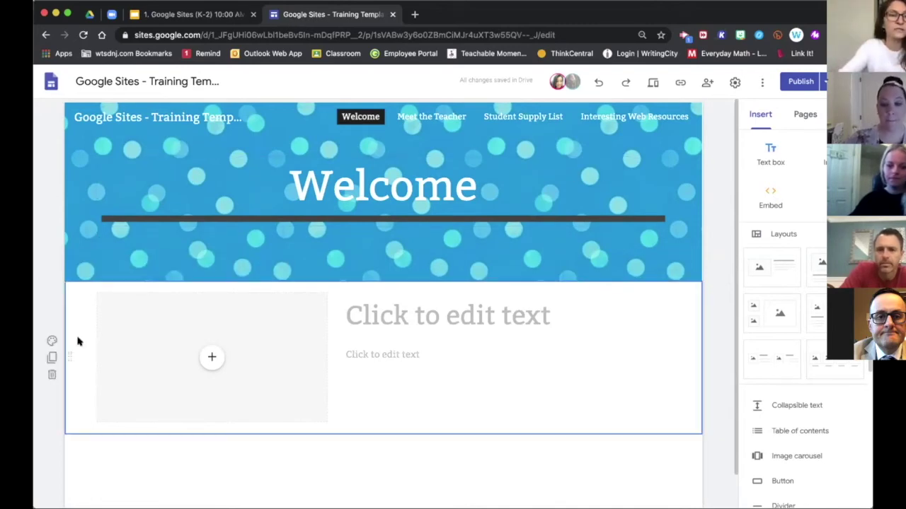
{"action": "left_click", "coordinate": [52, 375]}
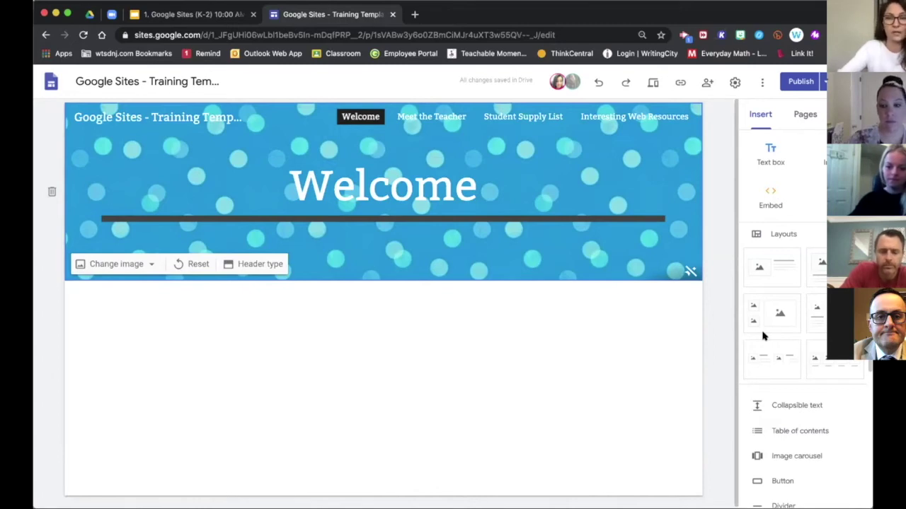
Insert an empty text box below the Welcome header, then delete its section
{"action": "left_click", "coordinate": [777, 162]}
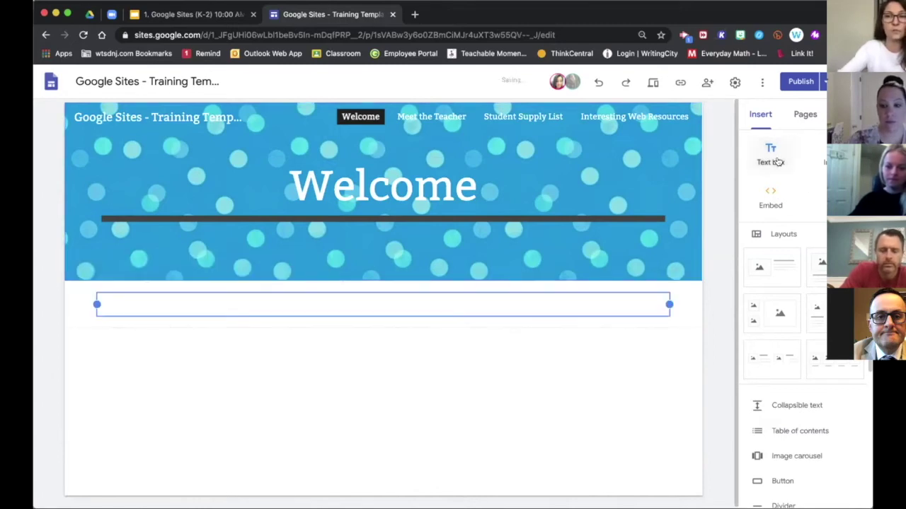
{"action": "mouse_move", "coordinate": [95, 305]}
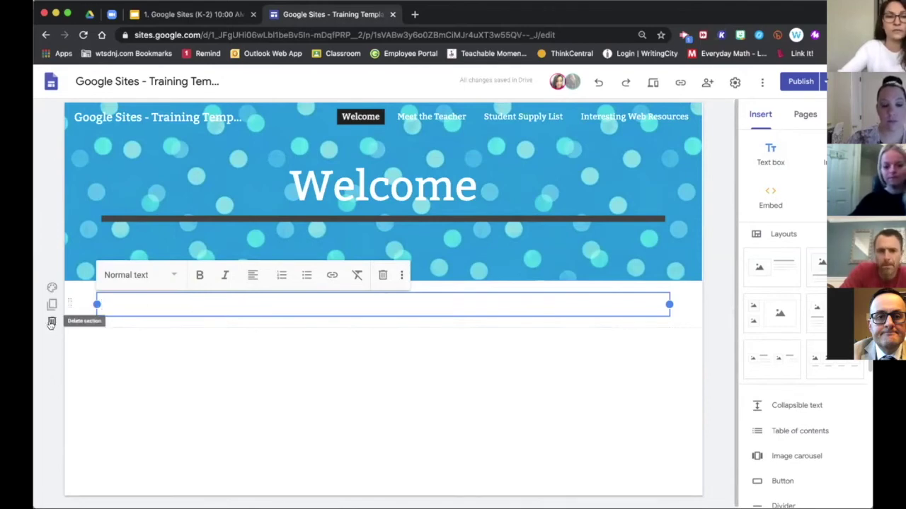
{"action": "left_click", "coordinate": [52, 323]}
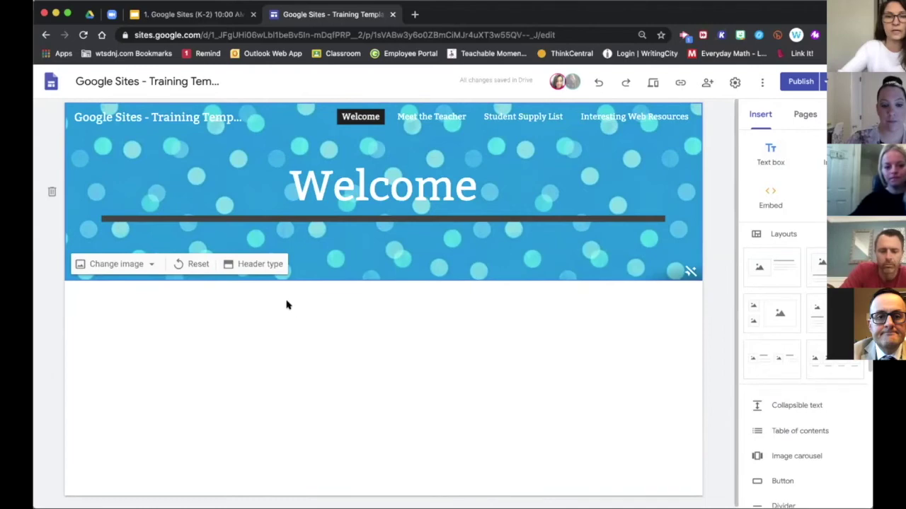
Upload Big Heart Shape Little Minds.jpg from the Quotes folder below the Welcome header and slightly adjust its placement and size
{"action": "double_click", "coordinate": [343, 319]}
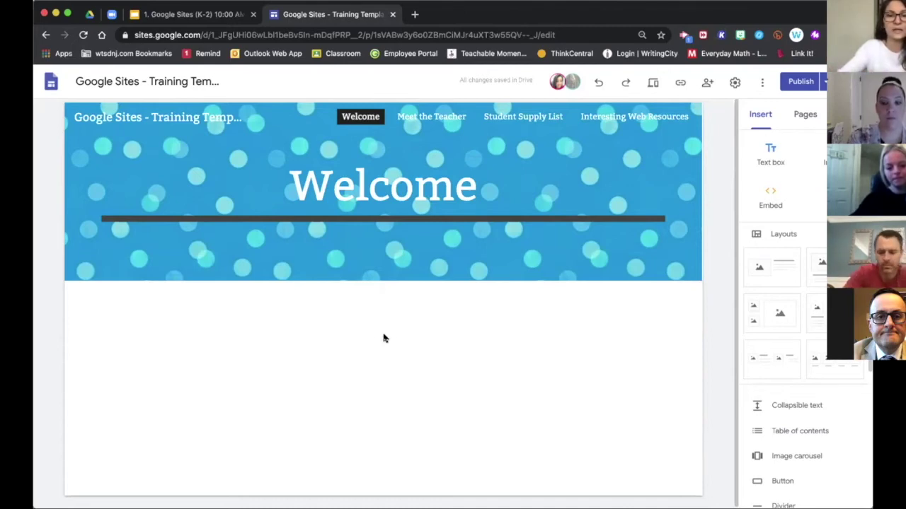
{"action": "double_click", "coordinate": [296, 332]}
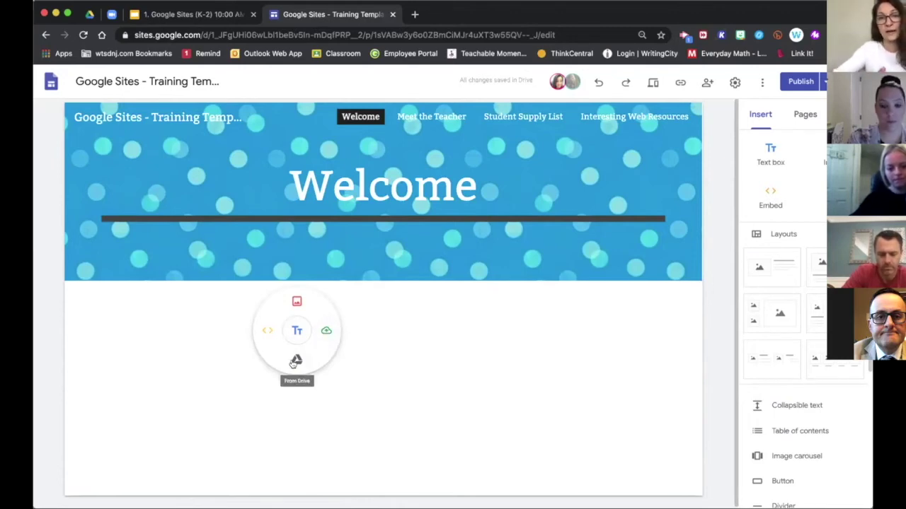
{"action": "left_click", "coordinate": [327, 331]}
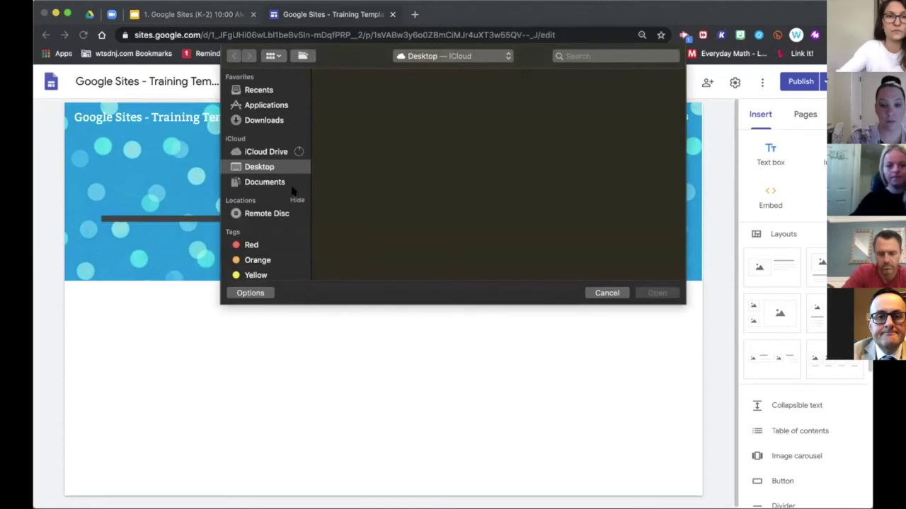
{"action": "left_click", "coordinate": [276, 183]}
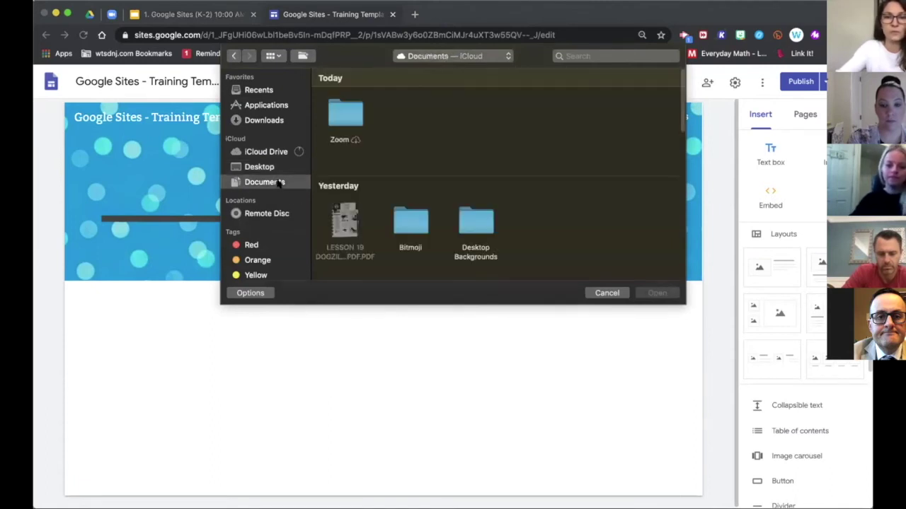
{"action": "scroll", "coordinate": [483, 178], "scroll_direction": "down", "scroll_amount": 5}
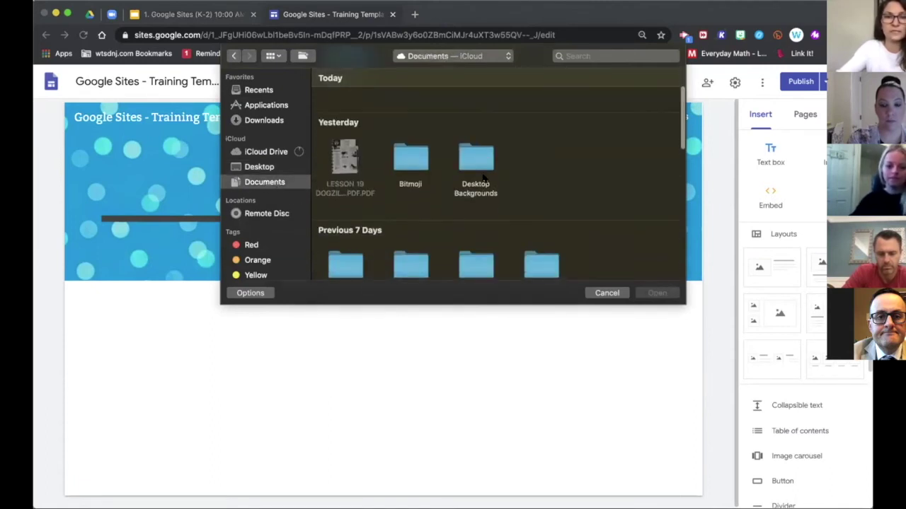
{"action": "scroll", "coordinate": [483, 179], "scroll_direction": "down", "scroll_amount": 2}
{"action": "double_click", "coordinate": [481, 177]}
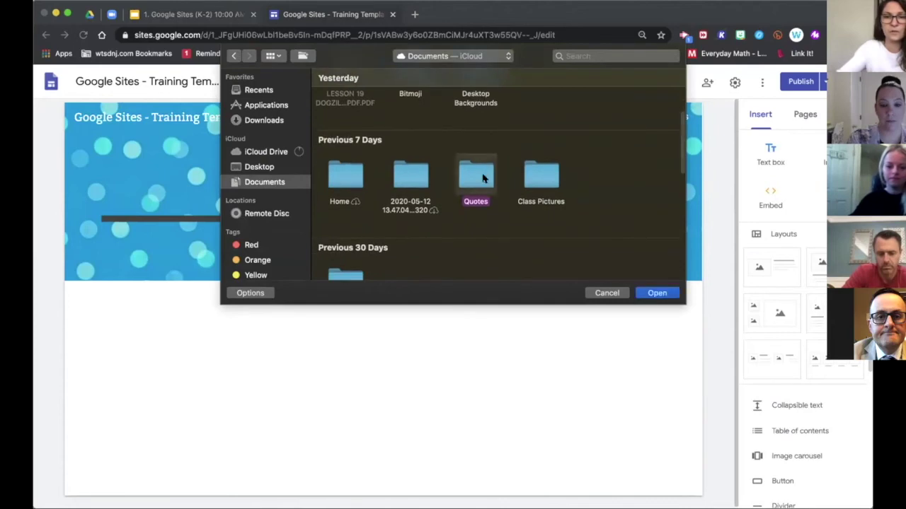
{"action": "double_click", "coordinate": [357, 113]}
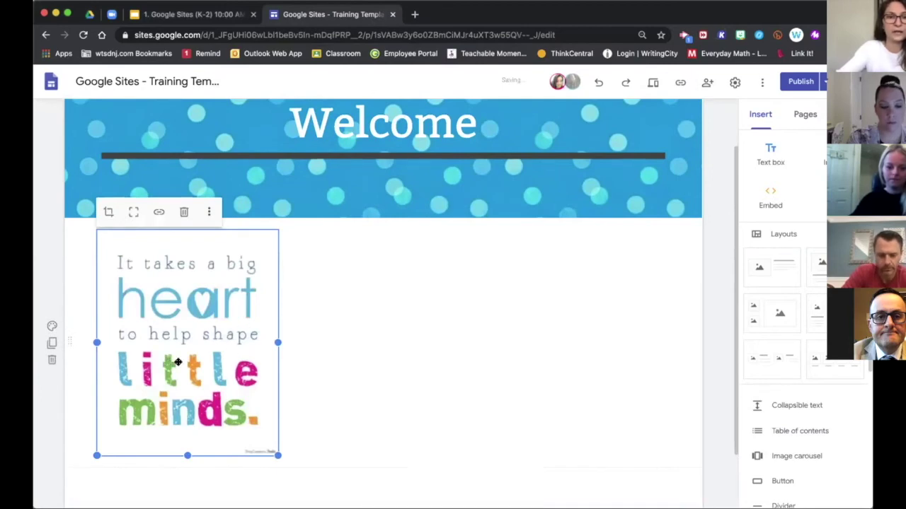
{"action": "left_click_drag", "start_coordinate": [247, 361], "coordinate": [219, 343]}
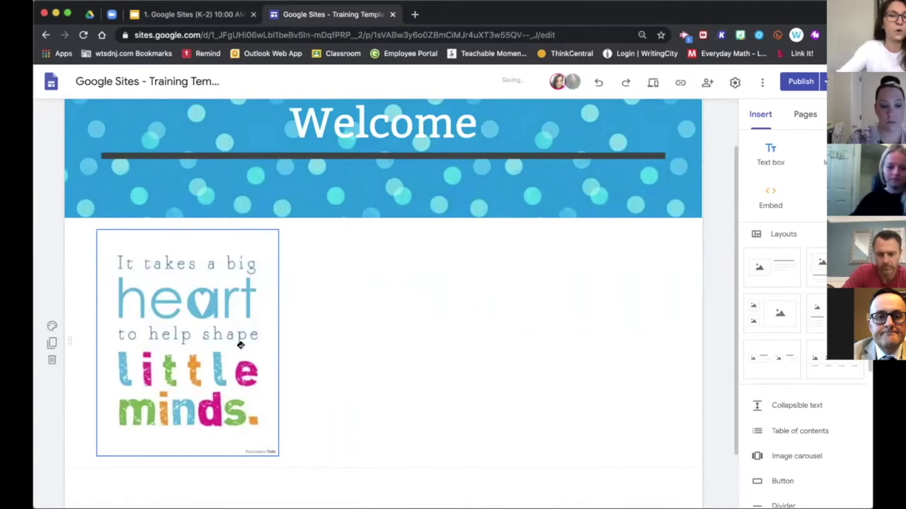
{"action": "left_click_drag", "start_coordinate": [257, 436], "coordinate": [260, 432]}
Upload IMG_4963.jpg from the Class Pictures folder beside the heart quote image on the Welcome page and enlarge it to match the quote's height
{"action": "double_click", "coordinate": [360, 340]}
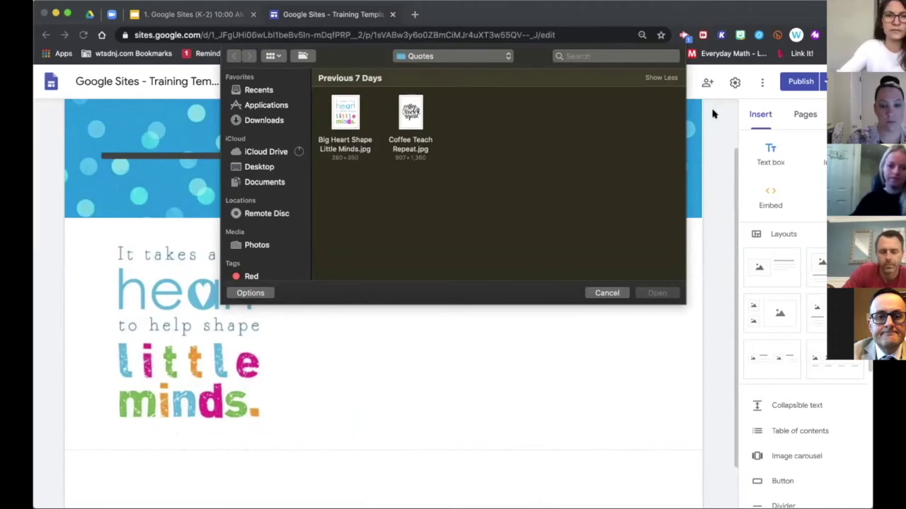
{"action": "left_click", "coordinate": [262, 182]}
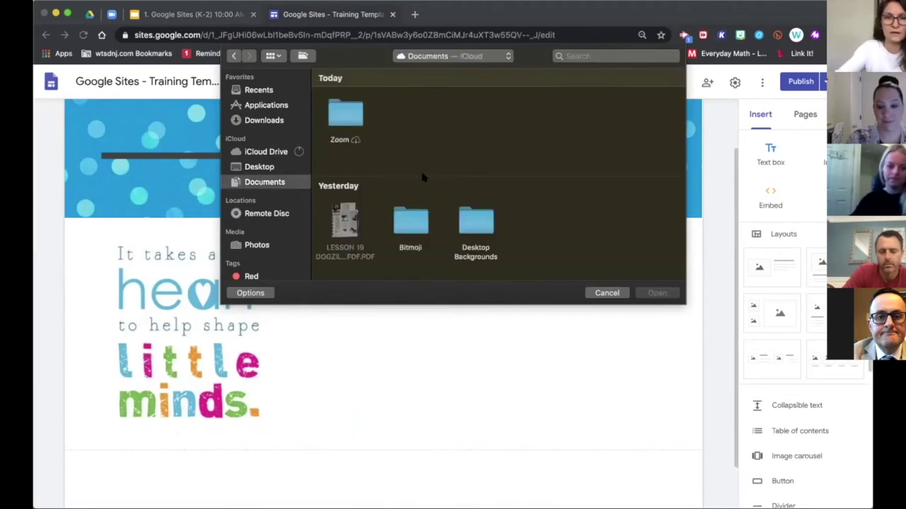
{"action": "scroll", "coordinate": [429, 177], "scroll_direction": "down", "scroll_amount": 5}
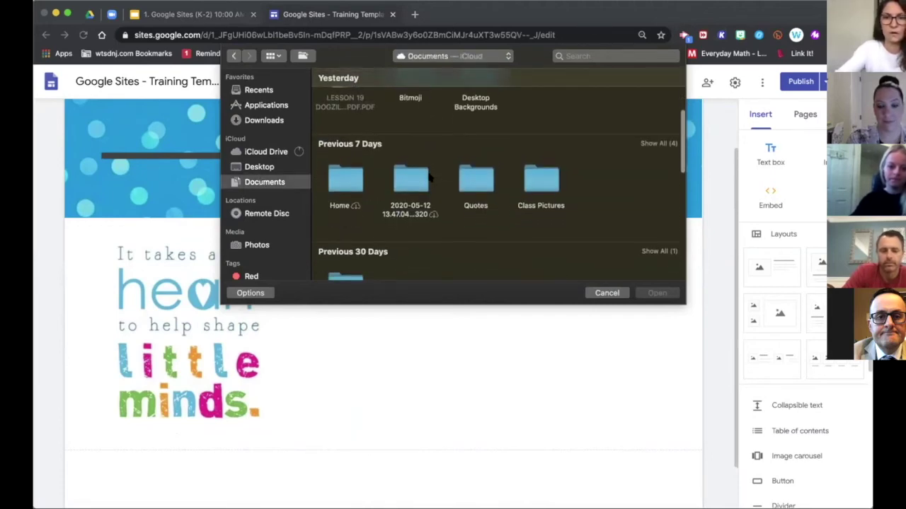
{"action": "double_click", "coordinate": [542, 167]}
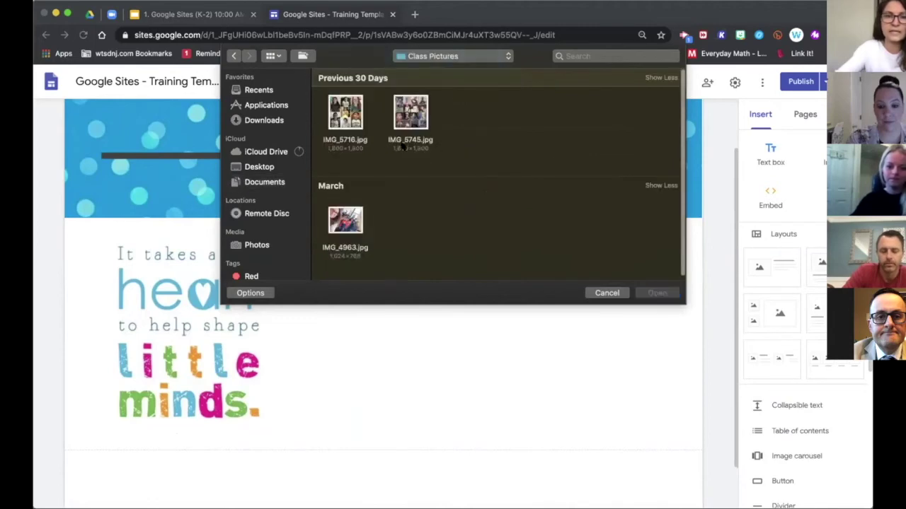
{"action": "left_click", "coordinate": [357, 221]}
{"action": "left_click", "coordinate": [656, 292]}
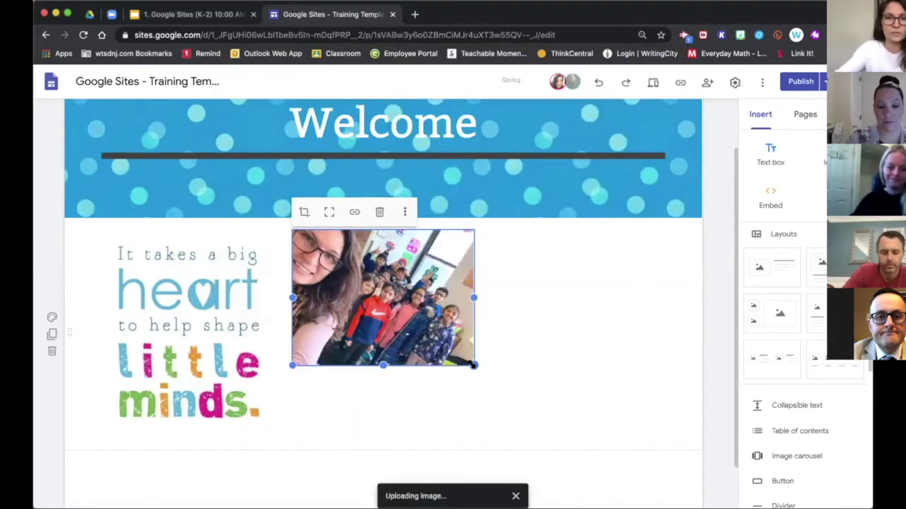
{"action": "left_click_drag", "start_coordinate": [504, 409], "coordinate": [524, 436]}
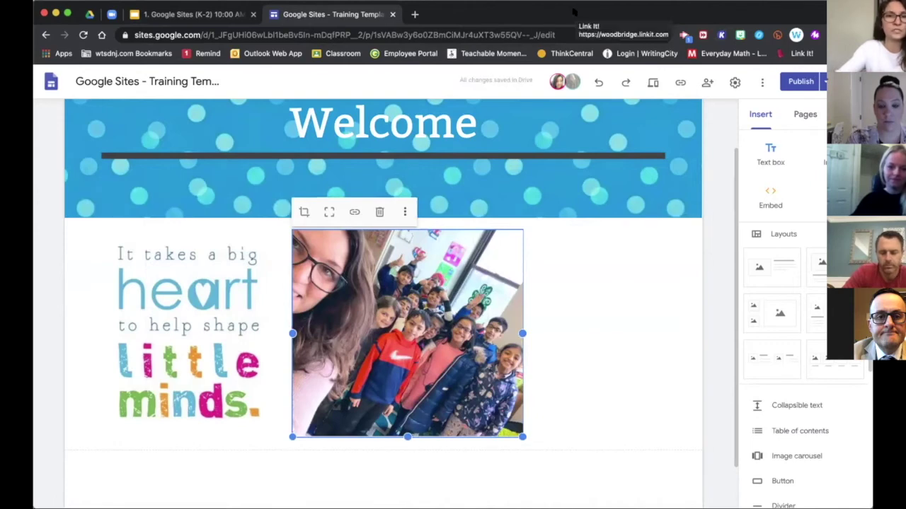
{"action": "left_click", "coordinate": [547, 382]}
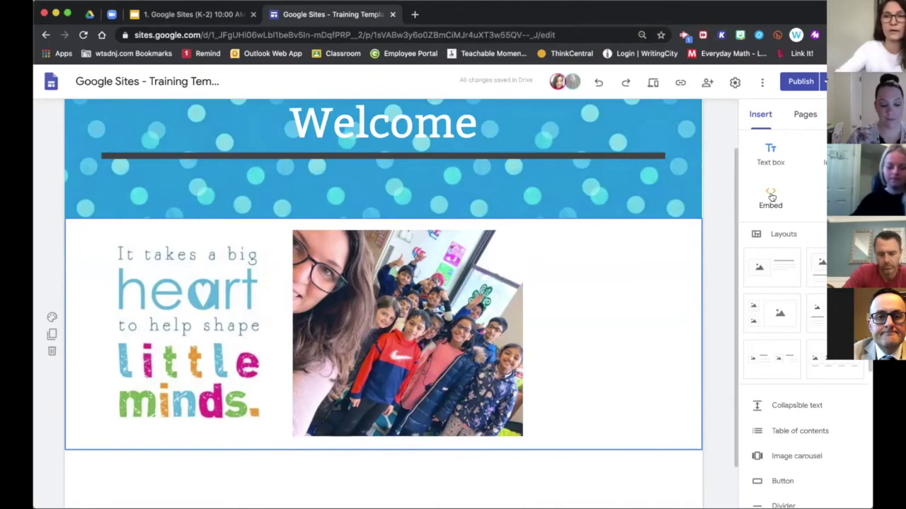
Switch to the Meet the Teacher page and look at the available Bitmoji stickers in the browser extension
{"action": "left_click", "coordinate": [798, 115]}
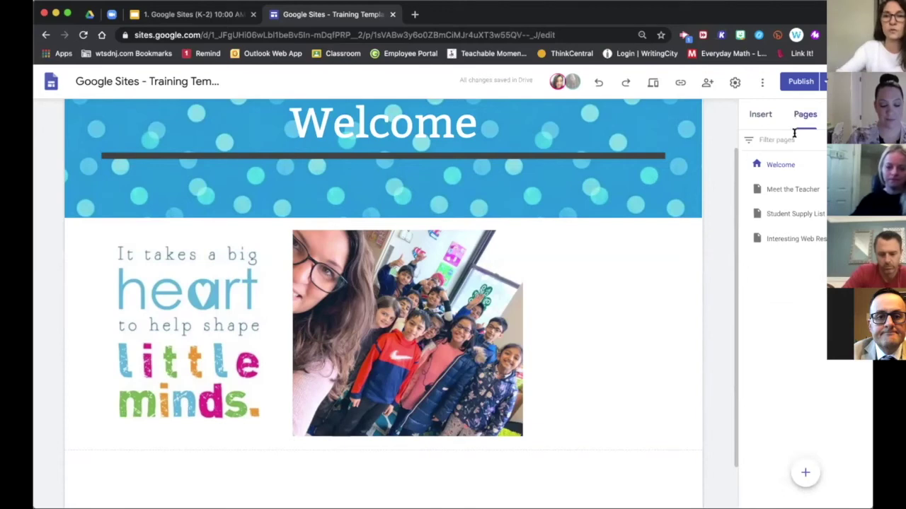
{"action": "left_click", "coordinate": [791, 189]}
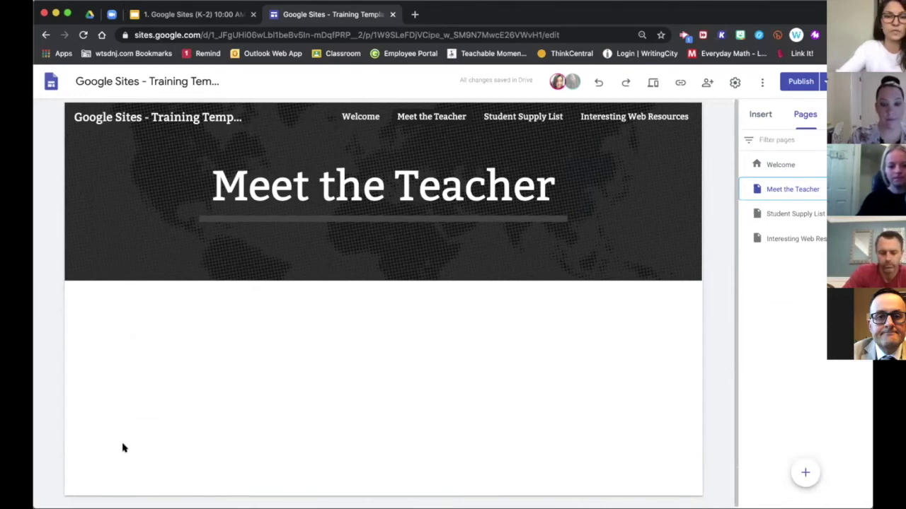
{"action": "left_click", "coordinate": [739, 34]}
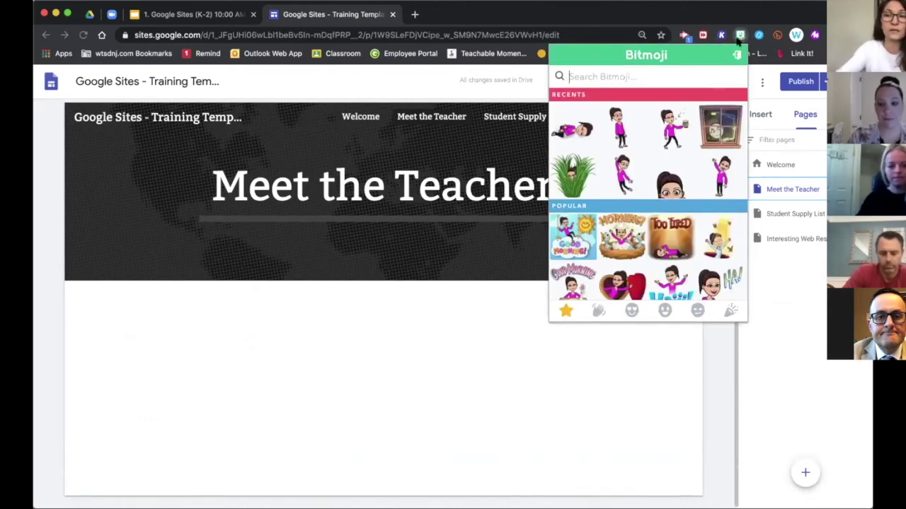
{"action": "left_click", "coordinate": [739, 36]}
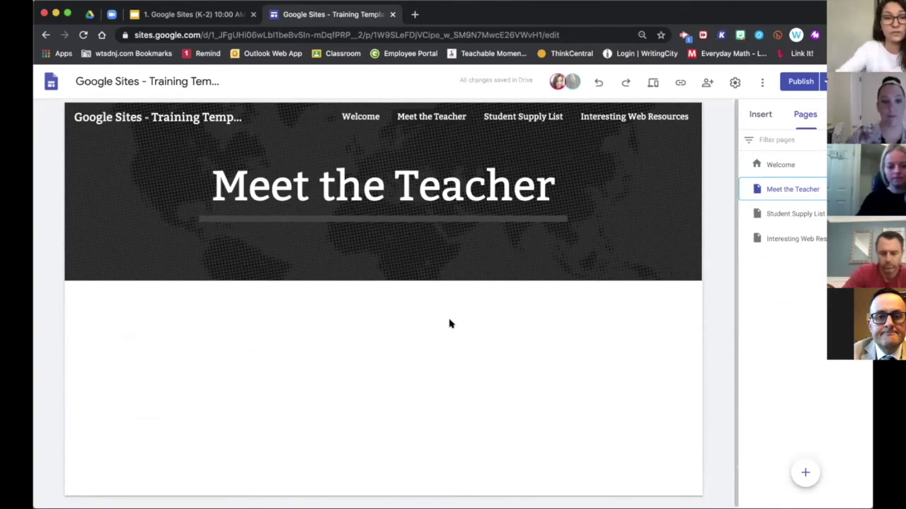
Upload the a790712f Bitmoji portrait PNG from the Bitmoji folder below the Meet the Teacher header
{"action": "double_click", "coordinate": [181, 344]}
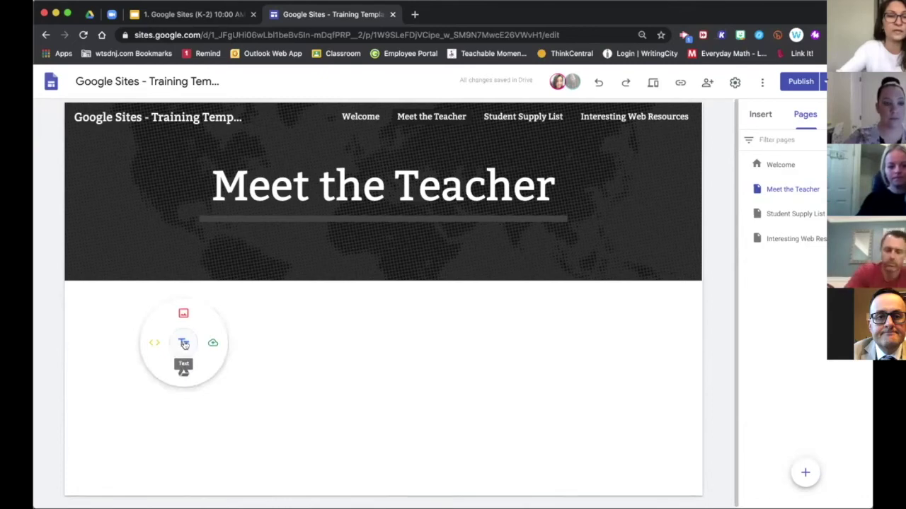
{"action": "left_click", "coordinate": [210, 345]}
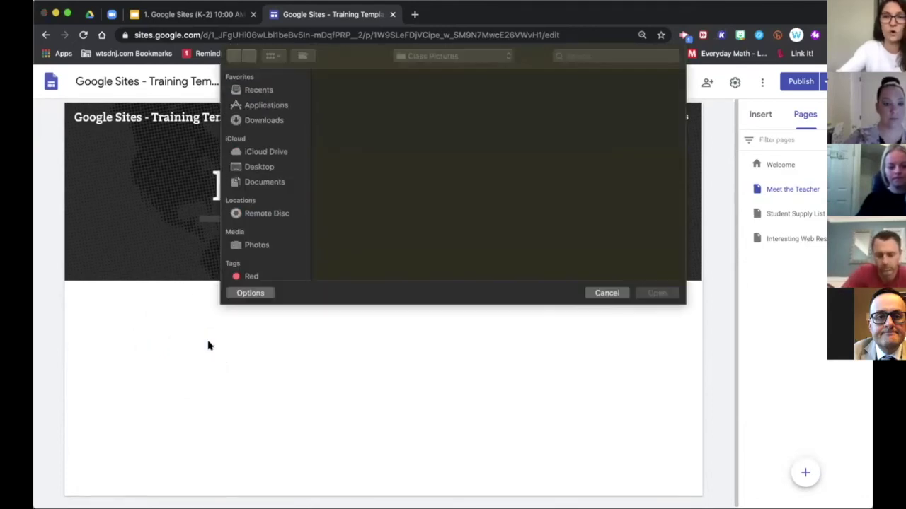
{"action": "left_click", "coordinate": [420, 51]}
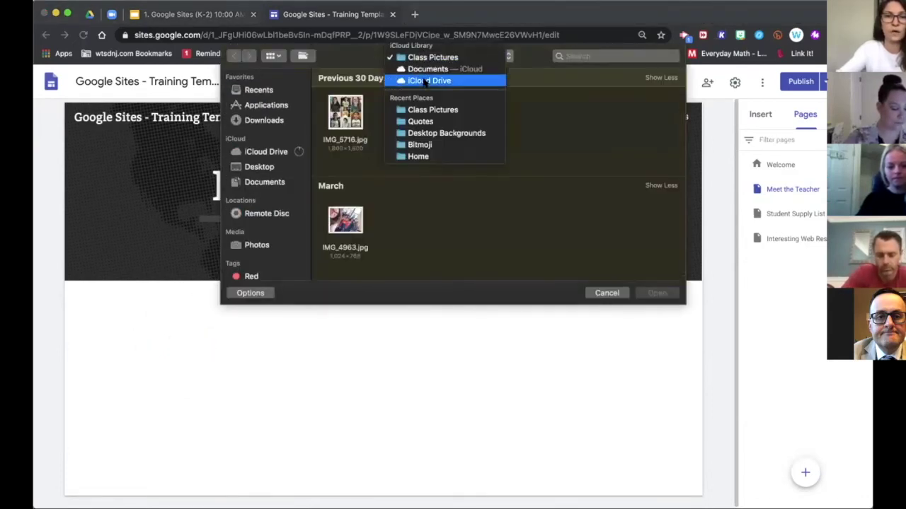
{"action": "left_click", "coordinate": [424, 143]}
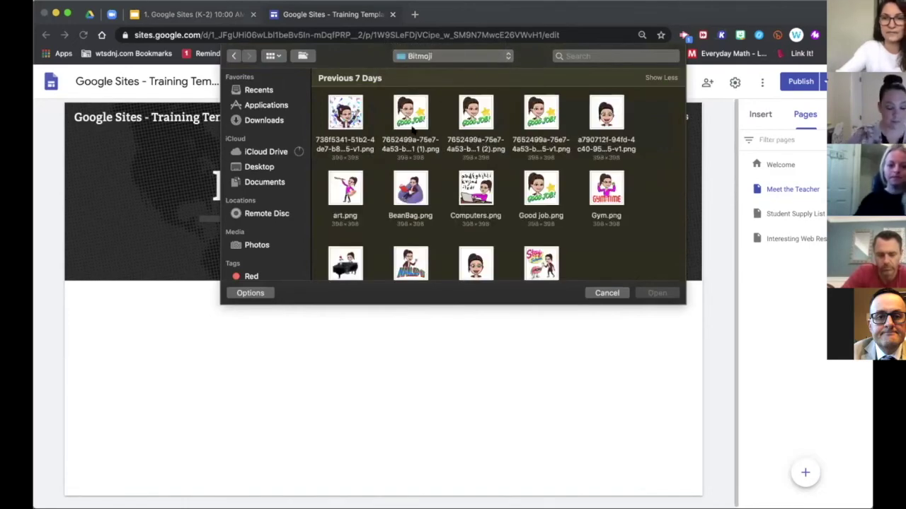
{"action": "left_click", "coordinate": [593, 113]}
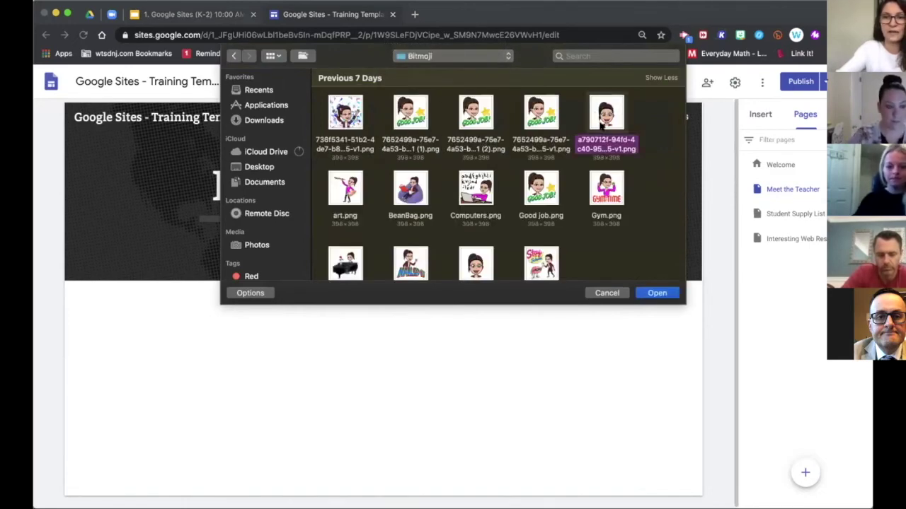
{"action": "left_click", "coordinate": [653, 292]}
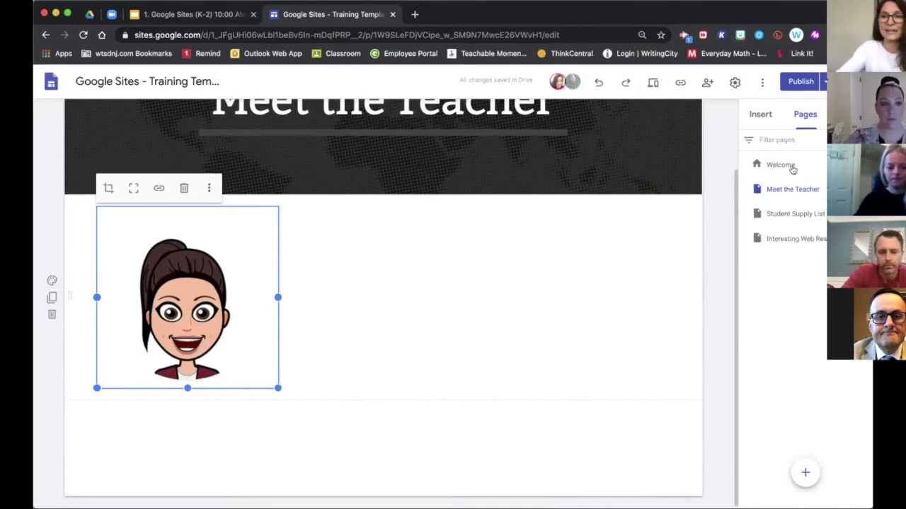
Insert a text box beside the Bitmoji portrait with the text "All About Me"
{"action": "left_click", "coordinate": [765, 115]}
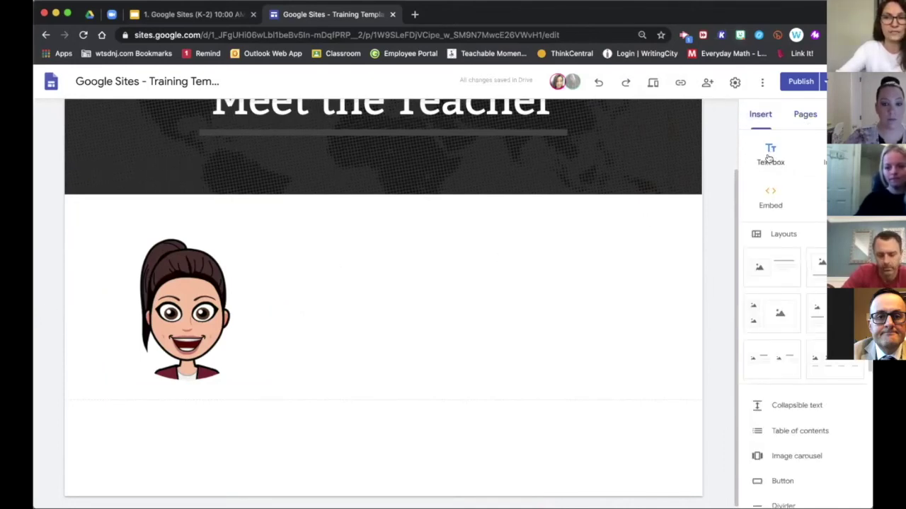
{"action": "double_click", "coordinate": [311, 257]}
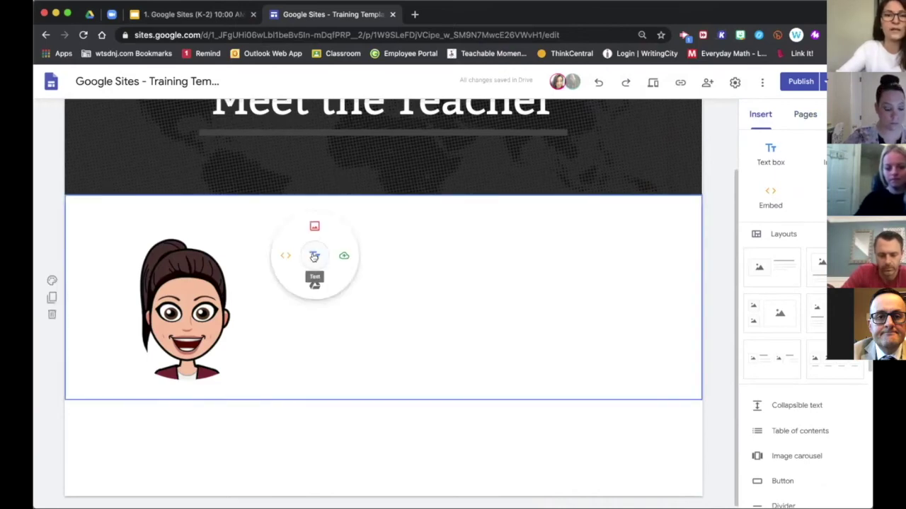
{"action": "left_click", "coordinate": [314, 256]}
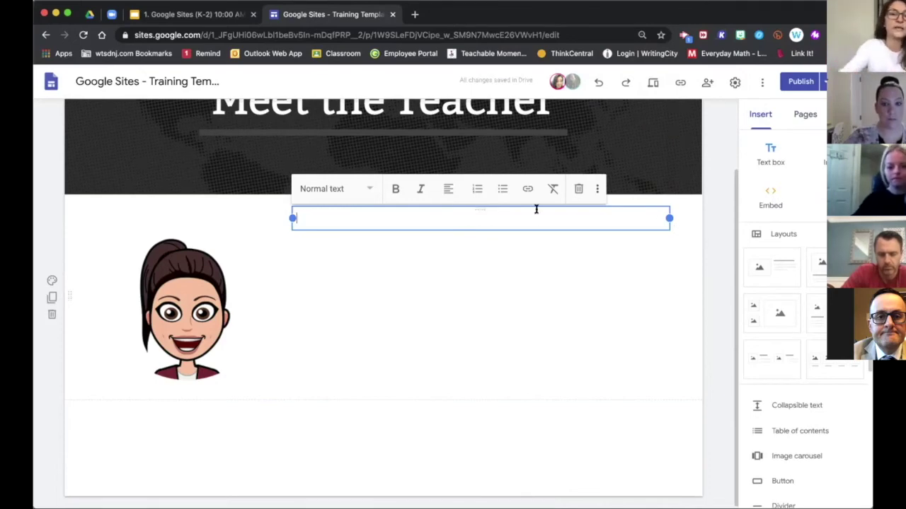
{"action": "type", "text": "All About Me"}
Review the text style options available for the "All About Me" line, keeping Normal text
{"action": "triple_click", "coordinate": [326, 217]}
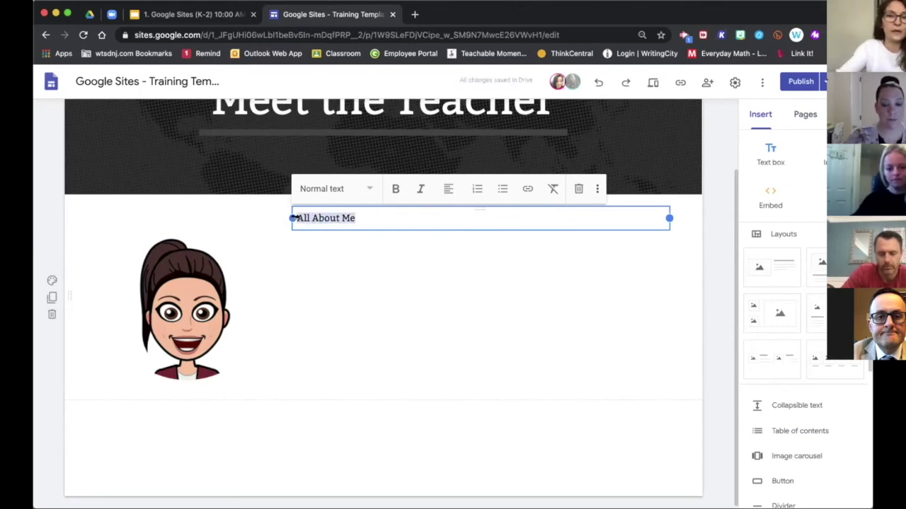
{"action": "left_click", "coordinate": [367, 193]}
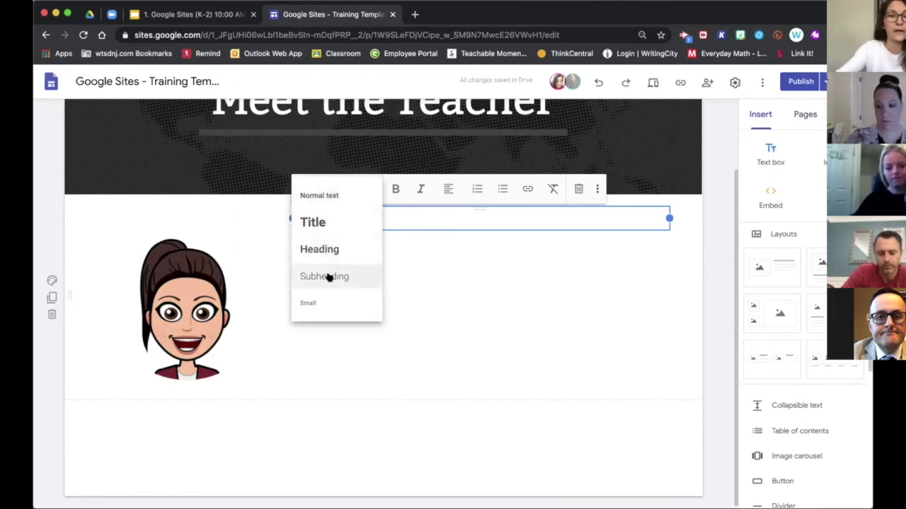
{"action": "left_click", "coordinate": [403, 216]}
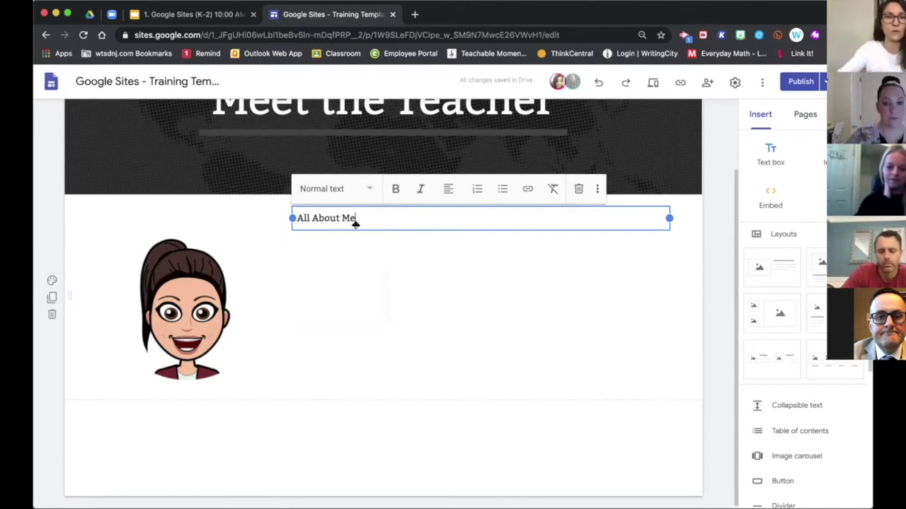
Add the lines "All about" and "All about me" below "All About Me", separating them with blank lines
{"action": "key", "text": "Return"}
{"action": "key", "text": "Return"}
{"action": "type", "text": "All"}
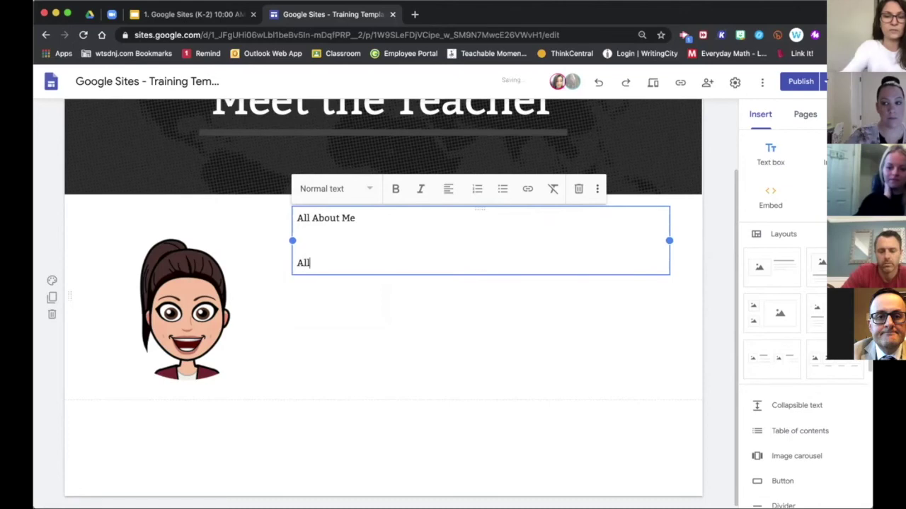
{"action": "type", "text": " about"}
{"action": "key", "text": "Return"}
{"action": "key", "text": "Return"}
{"action": "type", "text": "Mll about"}
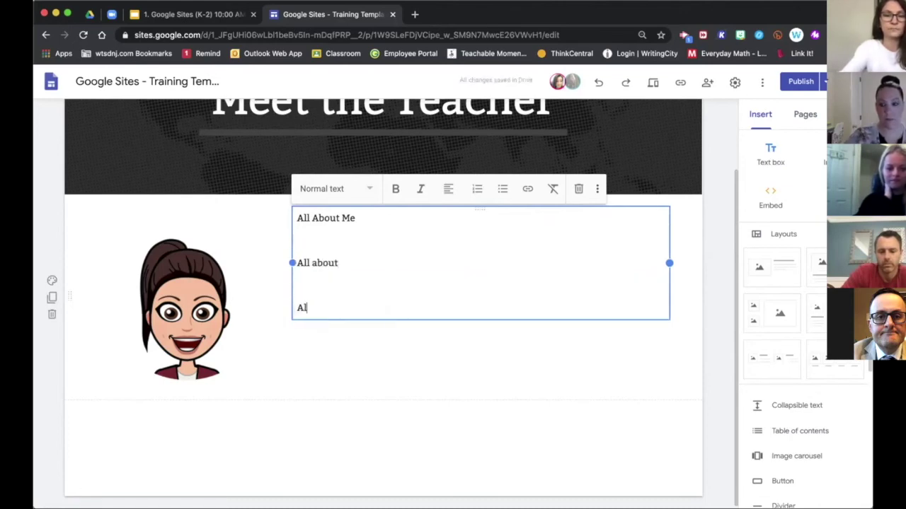
{"action": "type", "text": " me"}
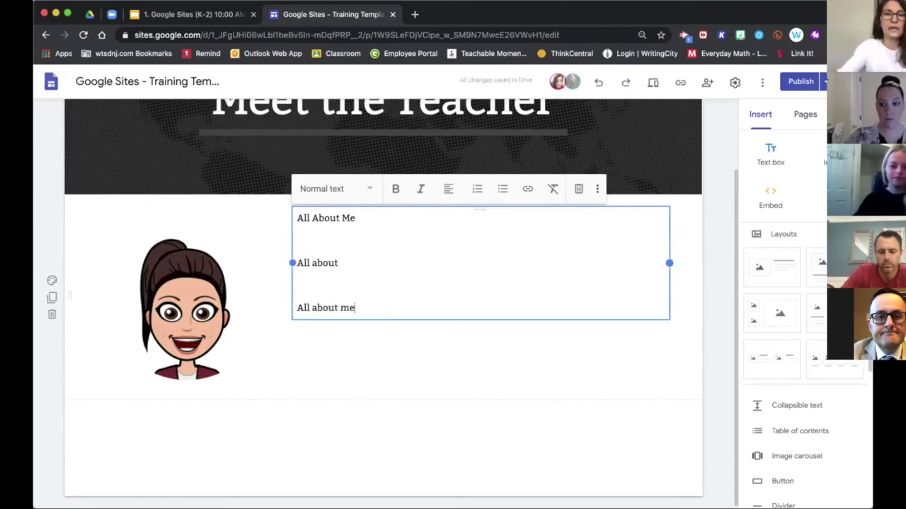
{"action": "left_click", "coordinate": [680, 245]}
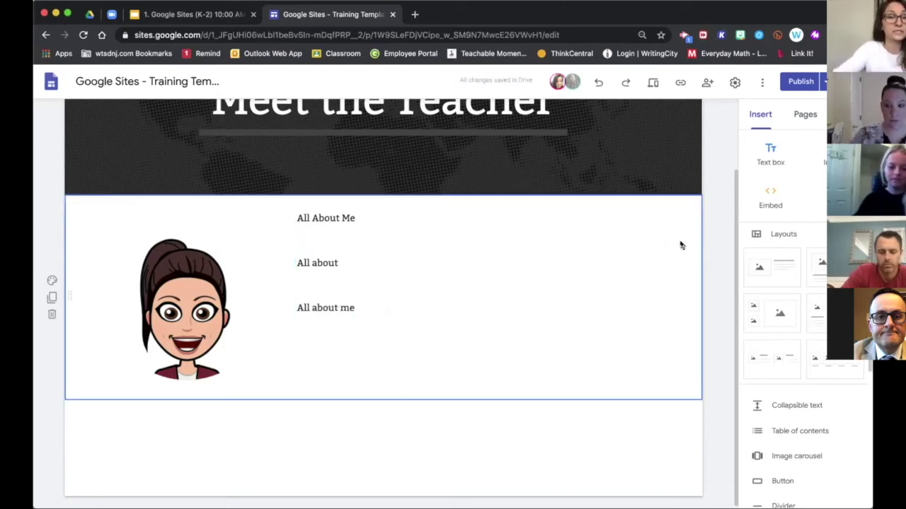
Open the Student Supply List page and insert an empty text box below its header
{"action": "left_click", "coordinate": [800, 121]}
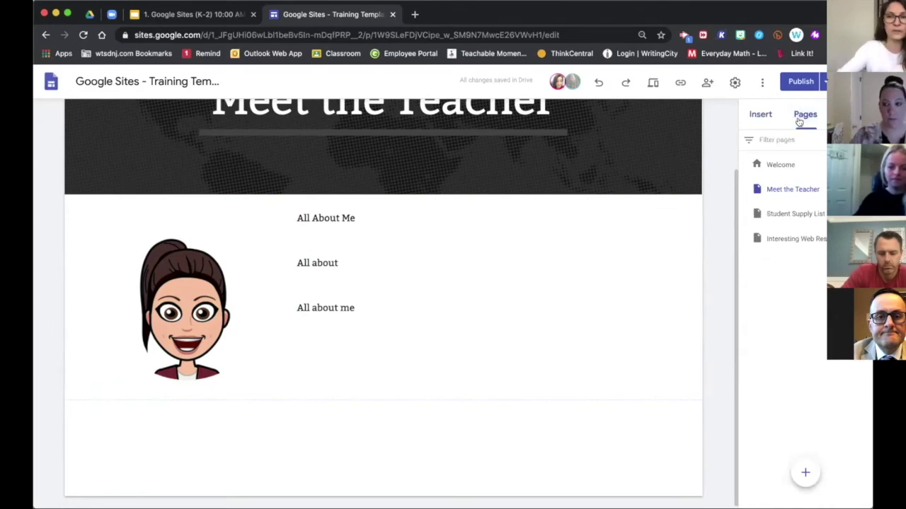
{"action": "left_click", "coordinate": [793, 214]}
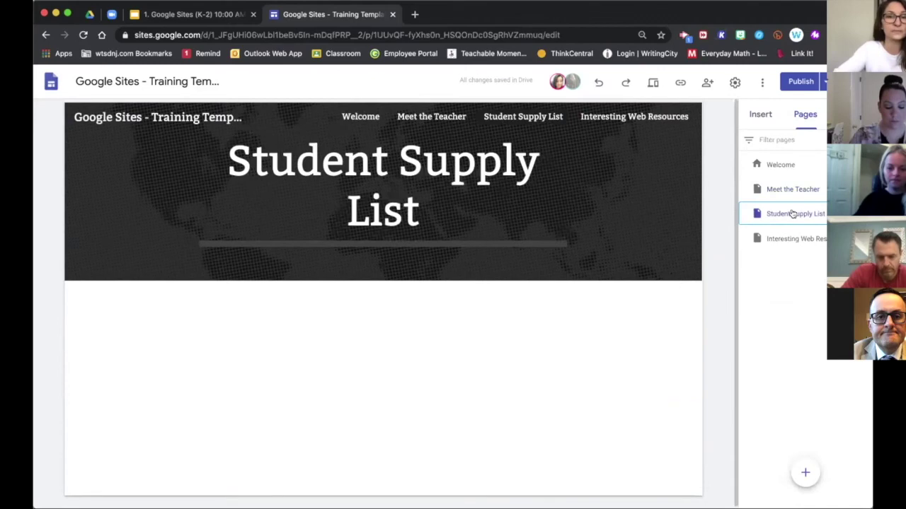
{"action": "double_click", "coordinate": [364, 297]}
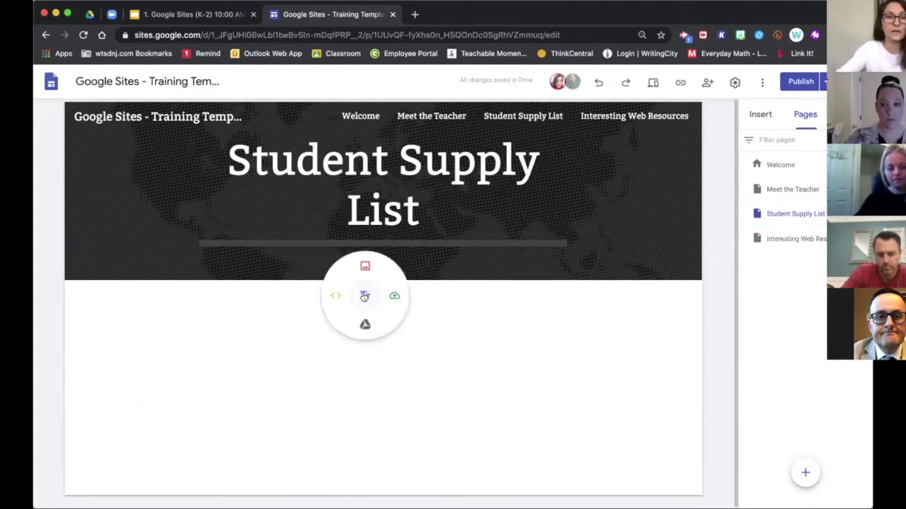
{"action": "left_click", "coordinate": [363, 295]}
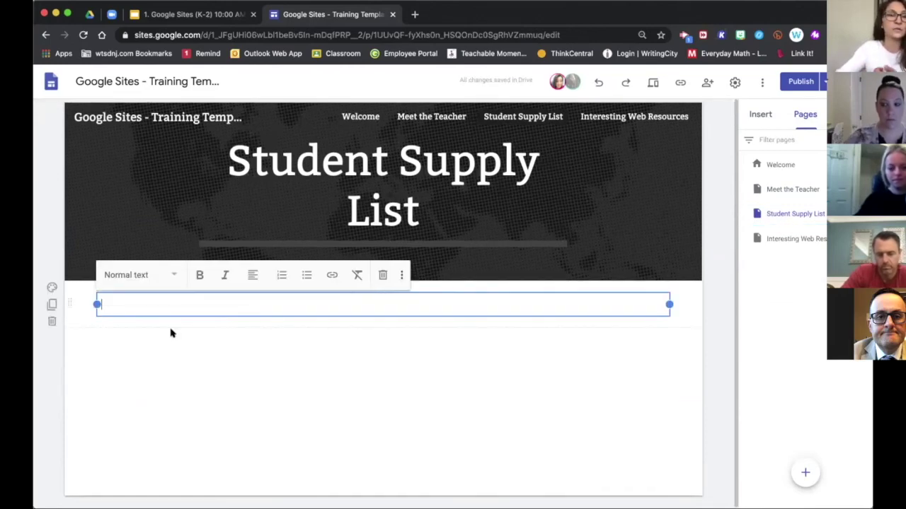
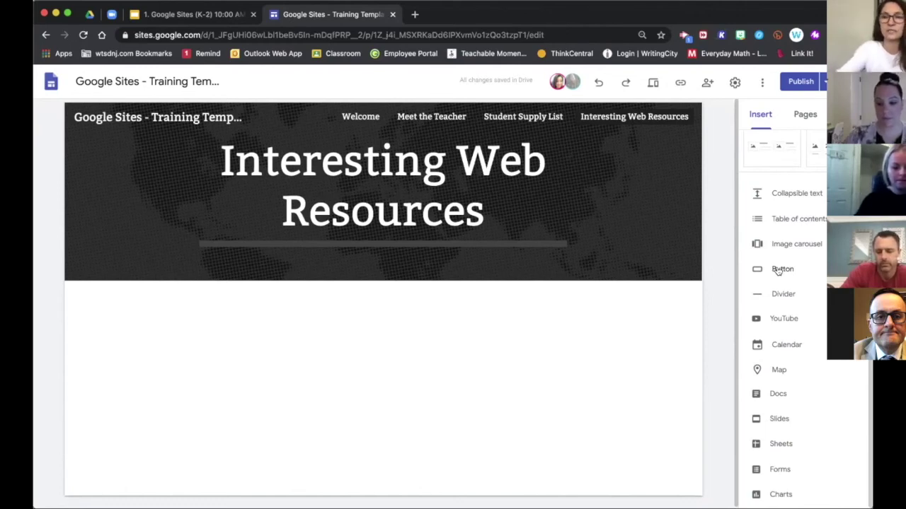
{"action": "left_click", "coordinate": [779, 270]}
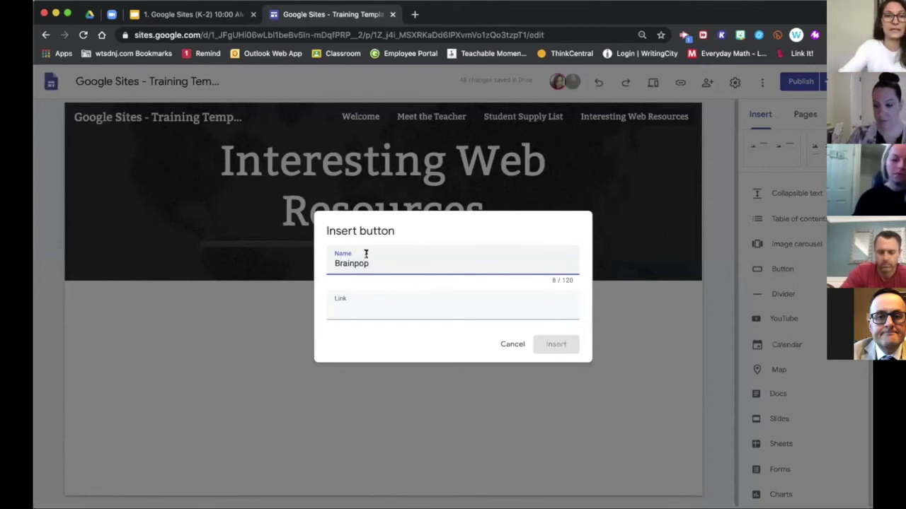
{"action": "left_click", "coordinate": [352, 307]}
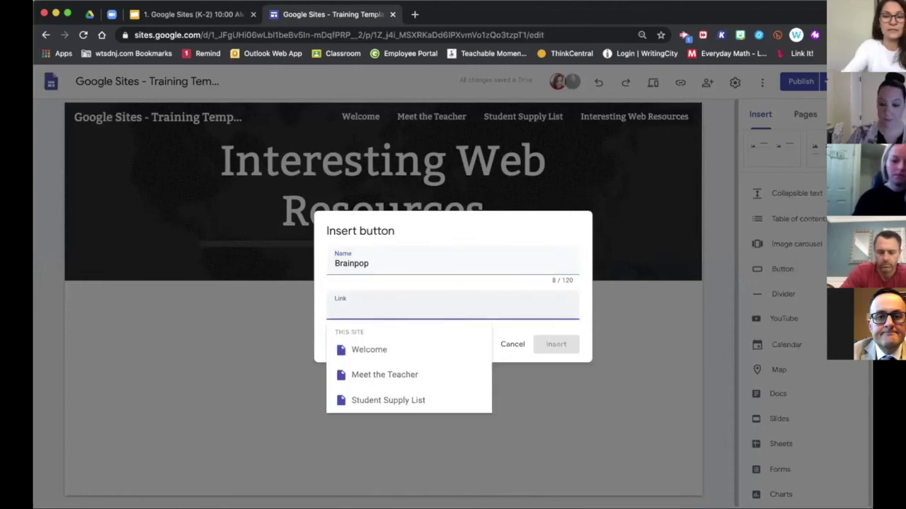
{"action": "type", "text": "www.brainpo"}
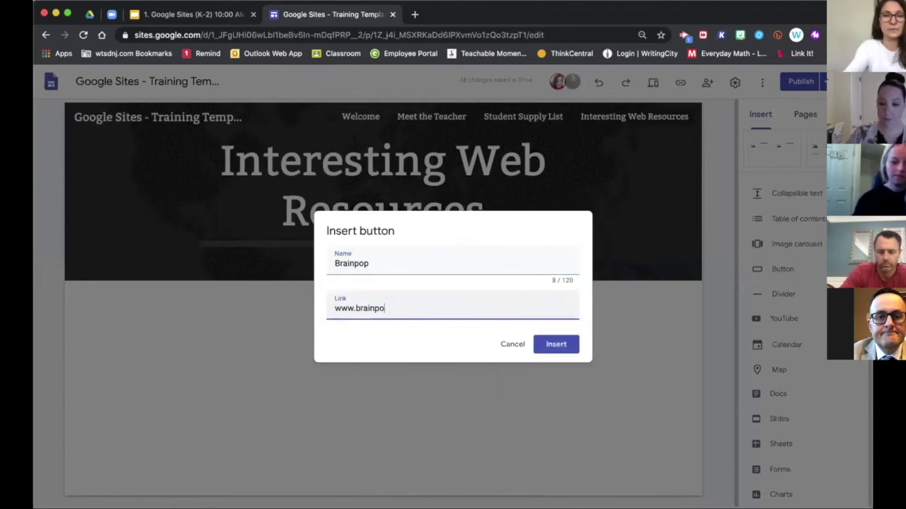
{"action": "type", "text": "p.com"}
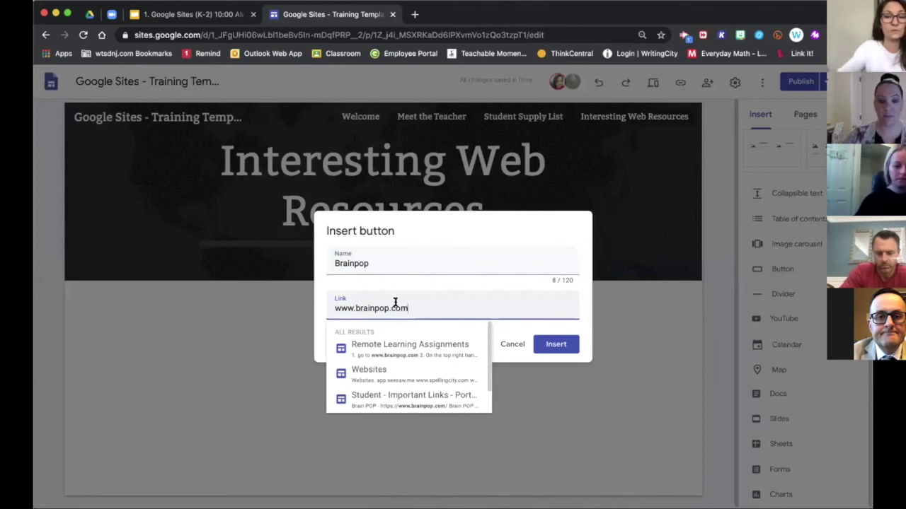
{"action": "left_click", "coordinate": [549, 345]}
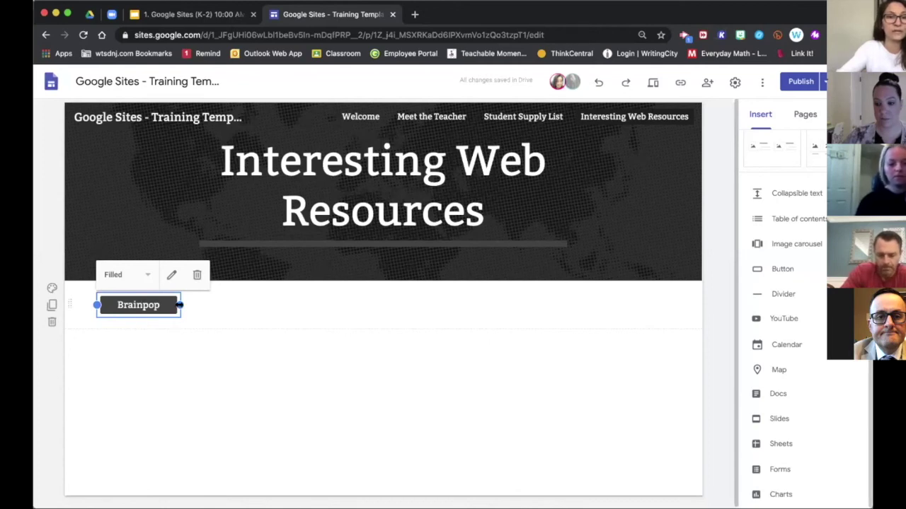
{"action": "left_click_drag", "start_coordinate": [179, 305], "coordinate": [221, 304]}
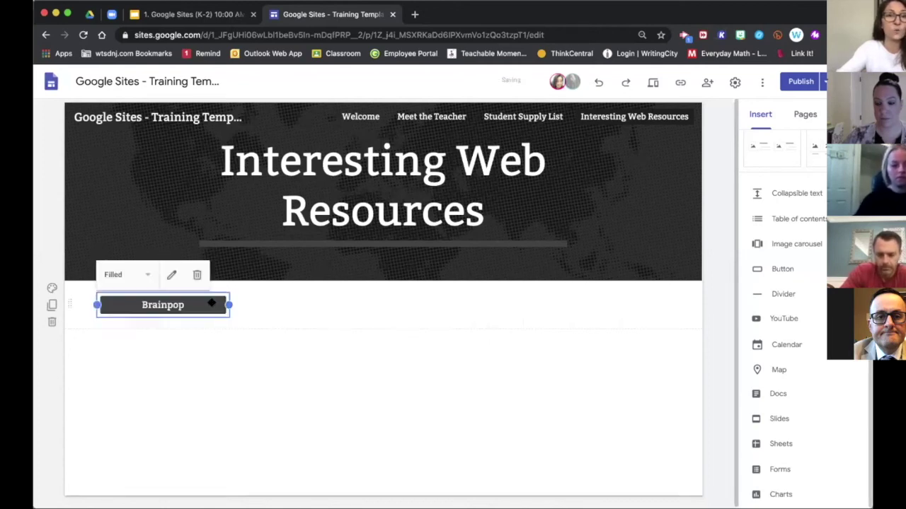
{"action": "left_click", "coordinate": [760, 268]}
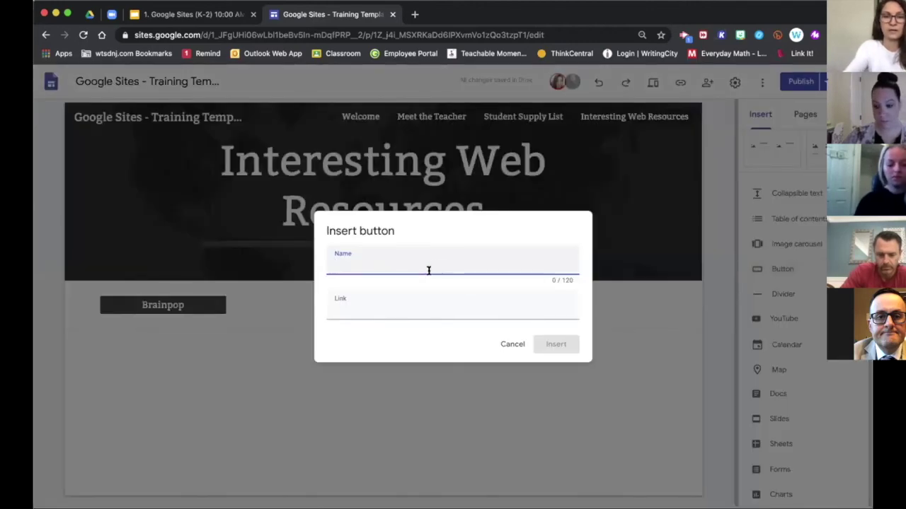
{"action": "type", "text": "ww"}
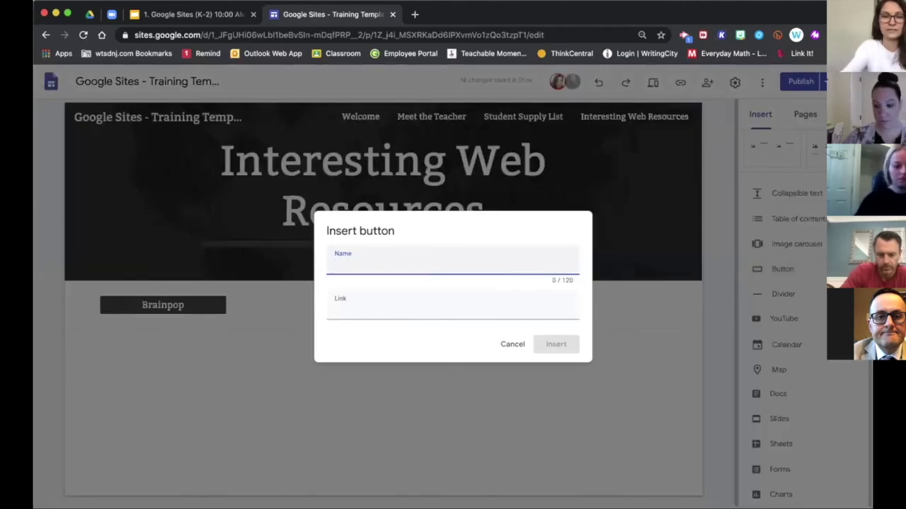
{"action": "left_click", "coordinate": [419, 314]}
{"action": "type", "text": "www"}
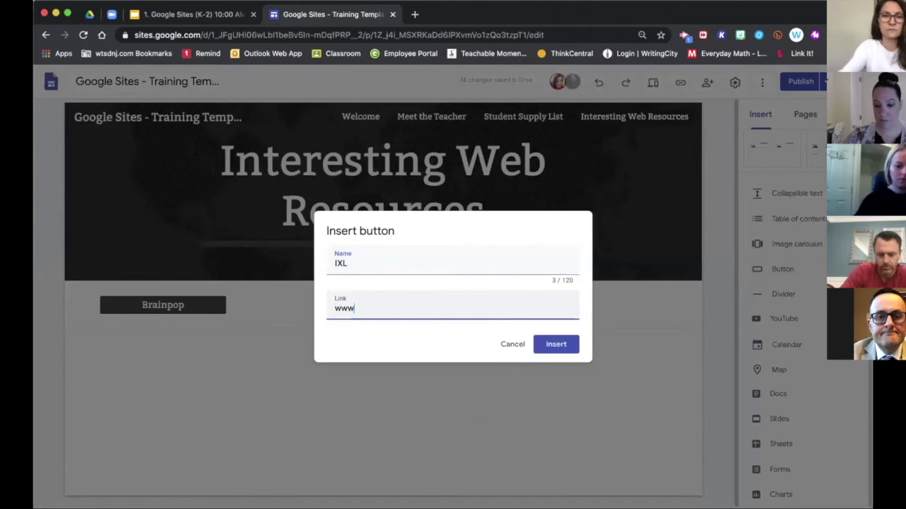
{"action": "type", "text": ".ixl.com"}
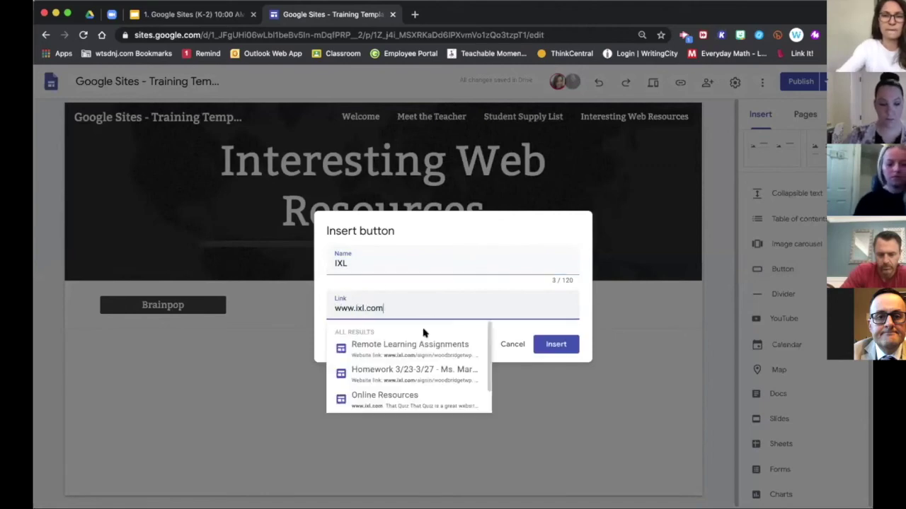
{"action": "left_click", "coordinate": [556, 344]}
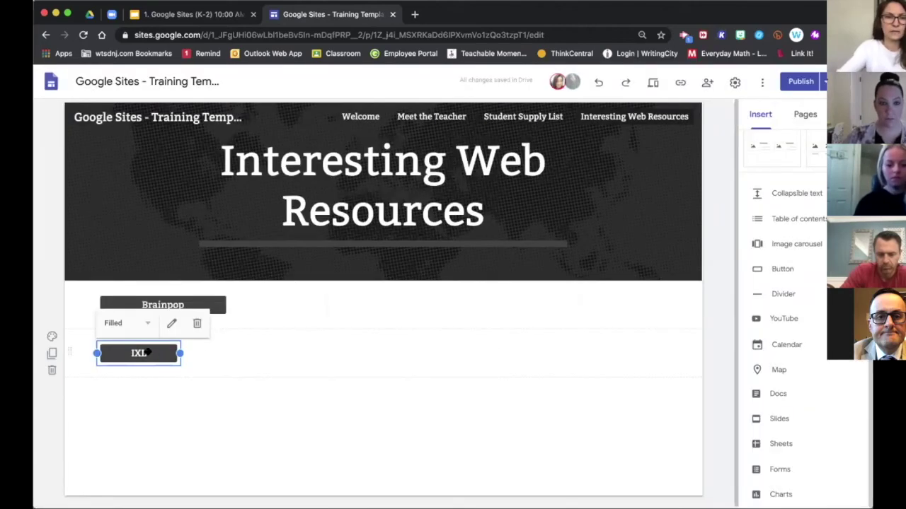
Widen the IXL button and place it in the same row beside the Brainpop button
{"action": "left_click_drag", "start_coordinate": [142, 353], "coordinate": [191, 350]}
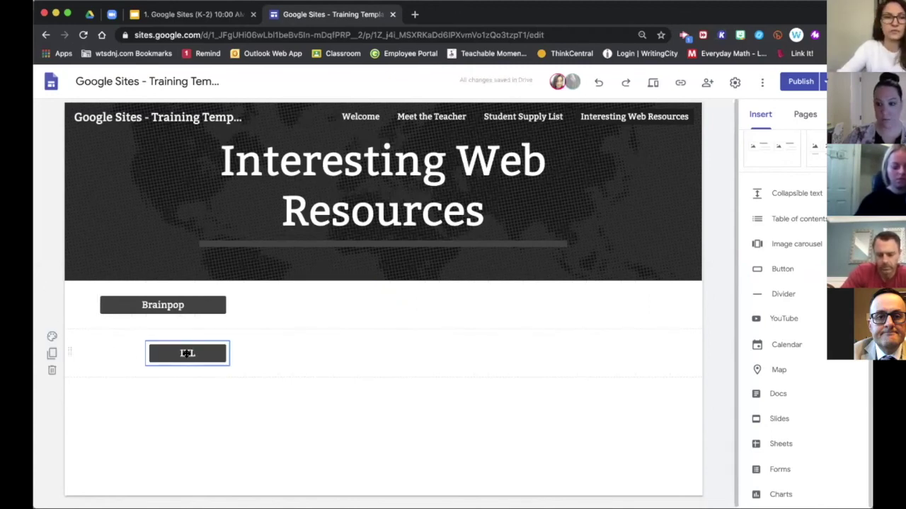
{"action": "left_click_drag", "start_coordinate": [207, 351], "coordinate": [292, 305]}
{"action": "left_click", "coordinate": [341, 305]}
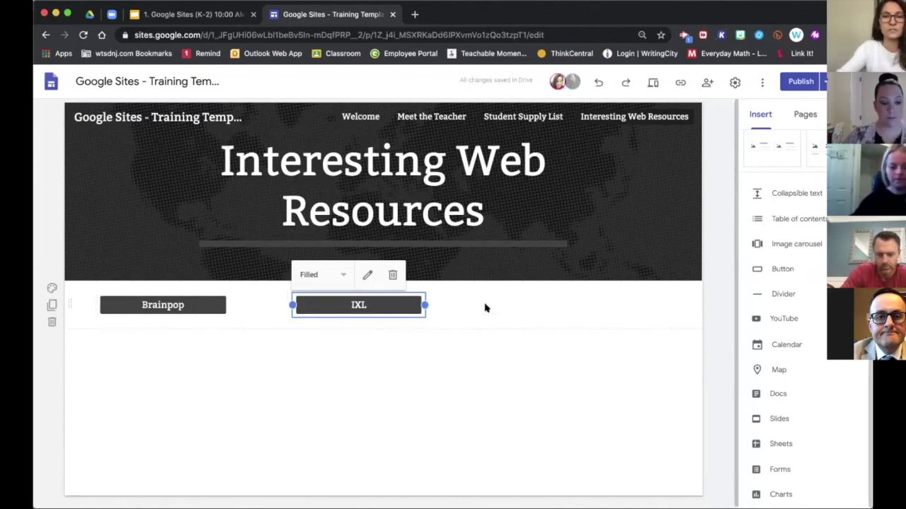
{"action": "left_click", "coordinate": [782, 269]}
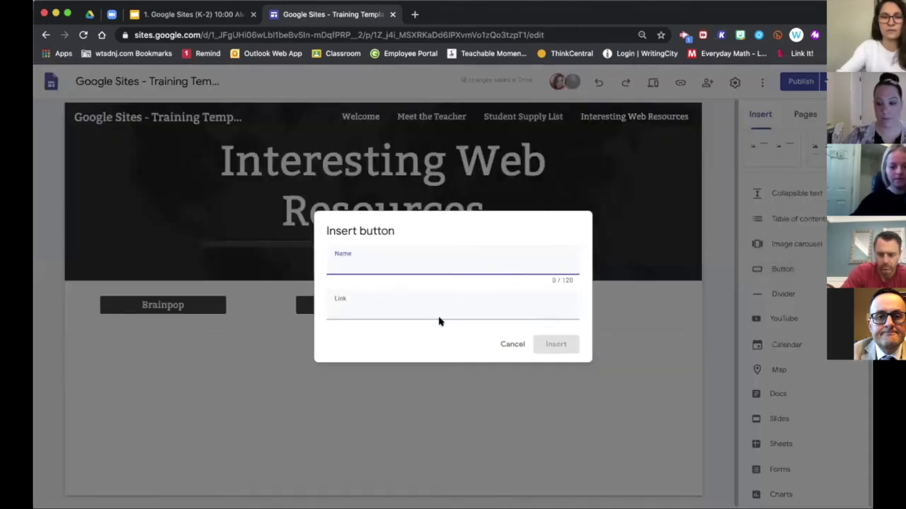
{"action": "type", "text": "First in Math"}
{"action": "left_click", "coordinate": [431, 305]}
{"action": "type", "text": "www.fir"}
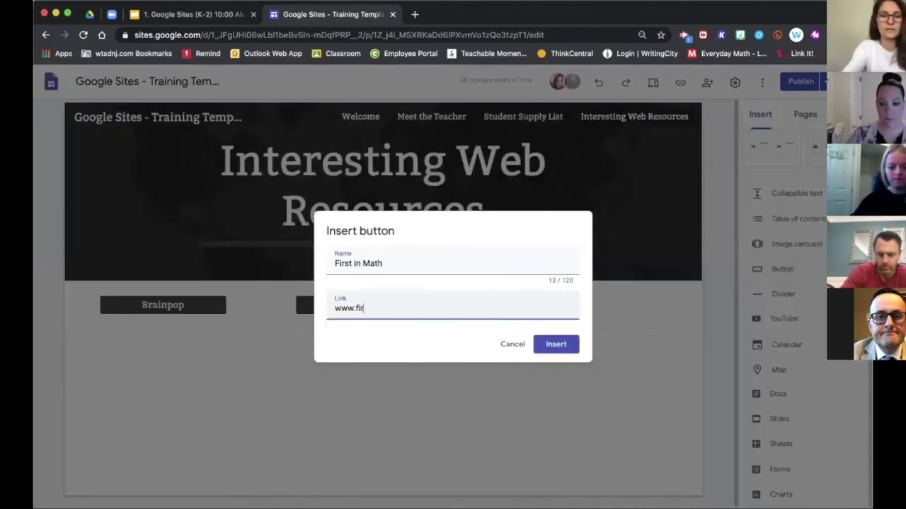
{"action": "type", "text": "stinmath.com"}
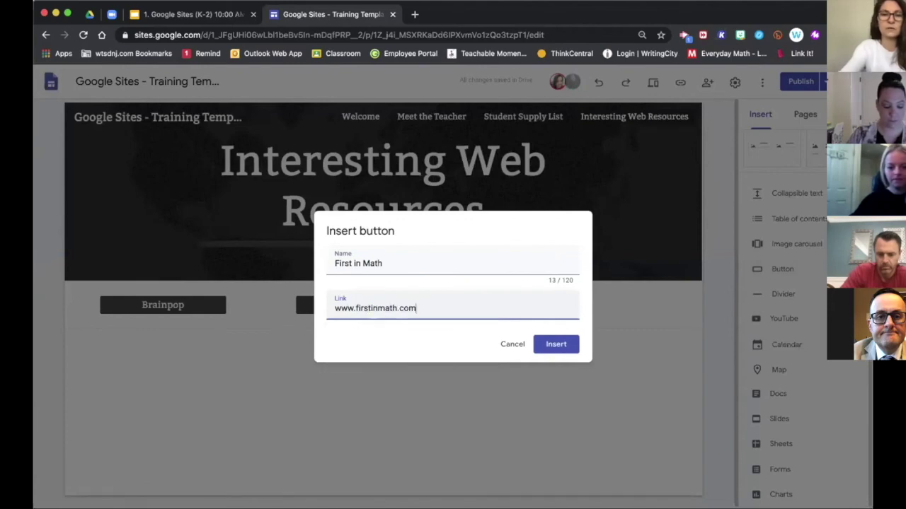
{"action": "left_click", "coordinate": [556, 344]}
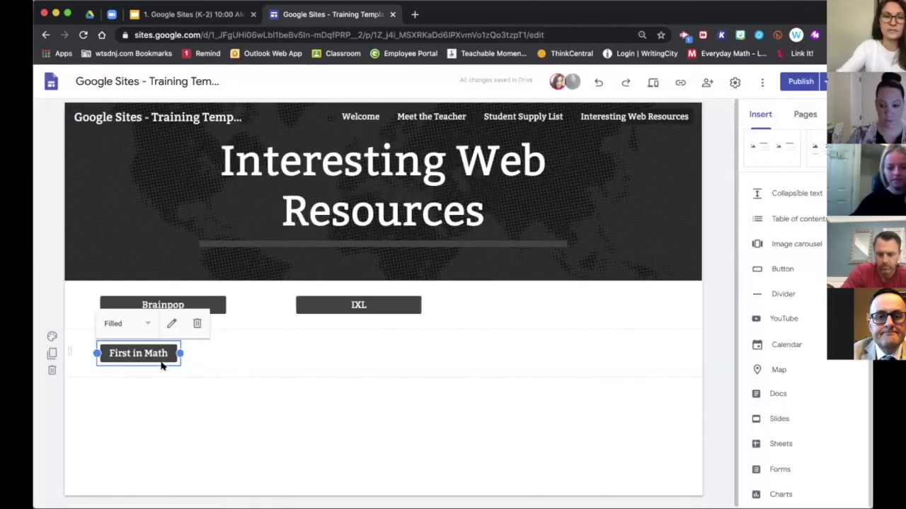
Place the First in Math button at the end of the Brainpop and IXL row, and widen the First in Math and IXL buttons
{"action": "left_click_drag", "start_coordinate": [551, 287], "coordinate": [582, 308]}
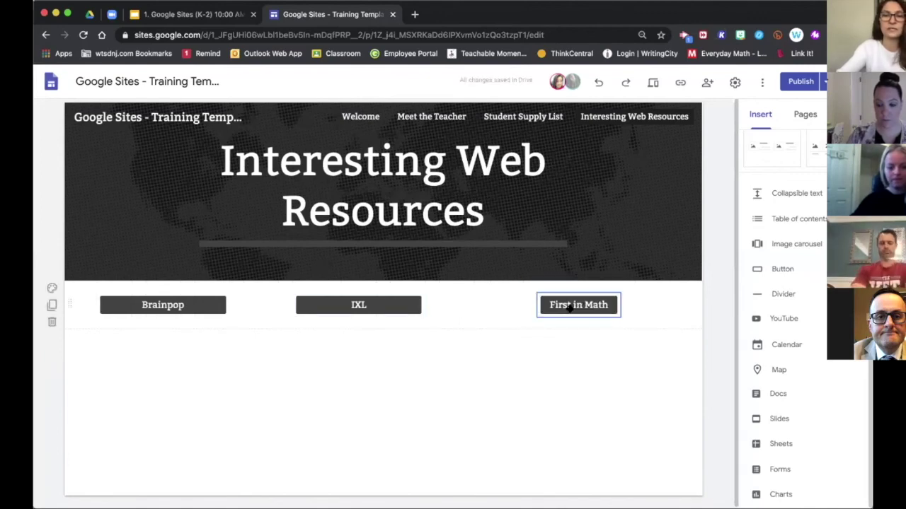
{"action": "left_click", "coordinate": [546, 305]}
{"action": "left_click_drag", "start_coordinate": [533, 304], "coordinate": [487, 305]}
{"action": "left_click_drag", "start_coordinate": [416, 309], "coordinate": [379, 303]}
{"action": "left_click_drag", "start_coordinate": [527, 304], "coordinate": [582, 302]}
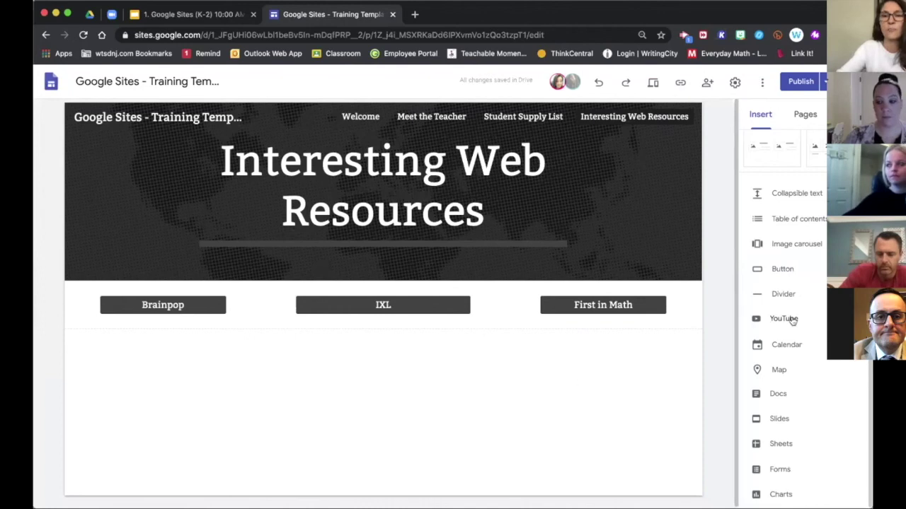
Search YouTube for "IXL" and insert the video "Getting started on IXL (for students)" below the button row
{"action": "left_click", "coordinate": [763, 320]}
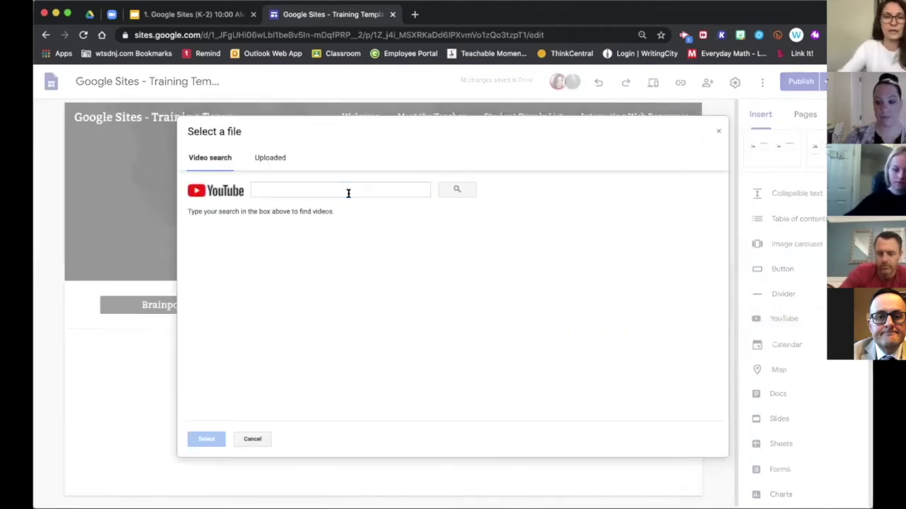
{"action": "left_click", "coordinate": [348, 194]}
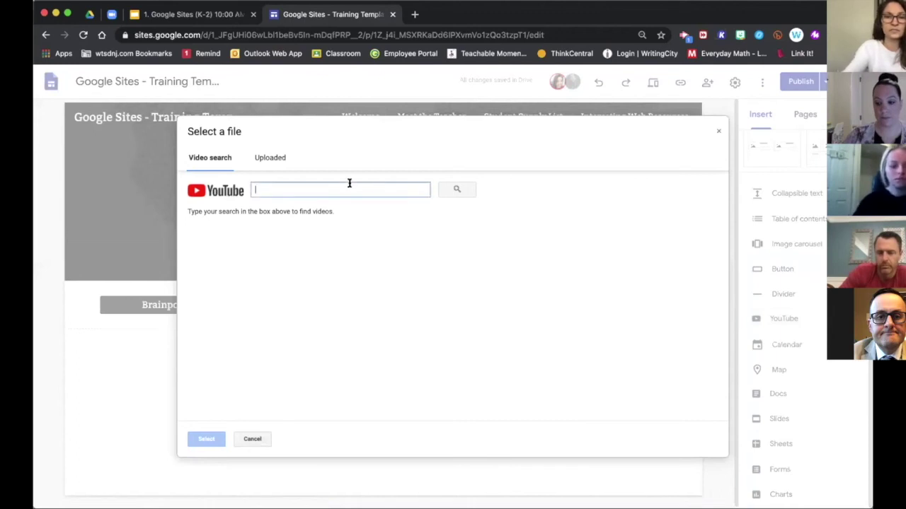
{"action": "type", "text": "IXL"}
{"action": "left_click", "coordinate": [456, 189]}
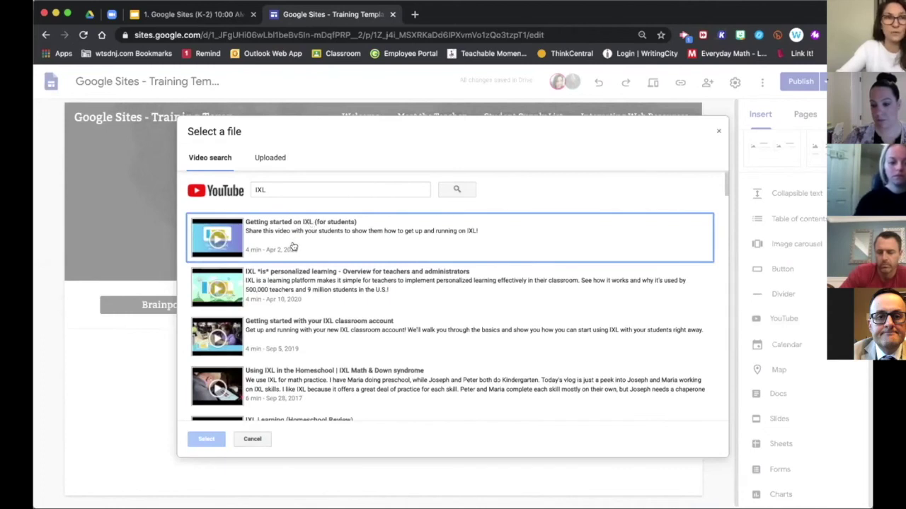
{"action": "left_click", "coordinate": [331, 247]}
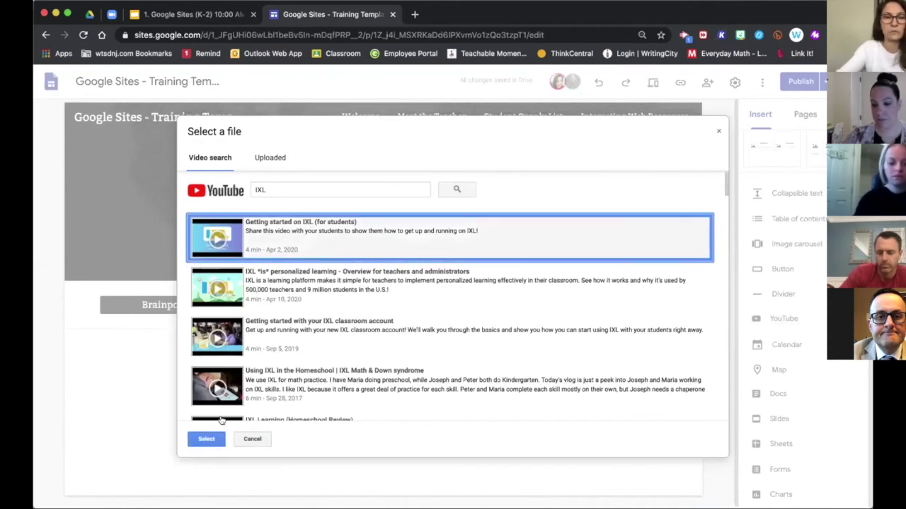
{"action": "left_click", "coordinate": [207, 440]}
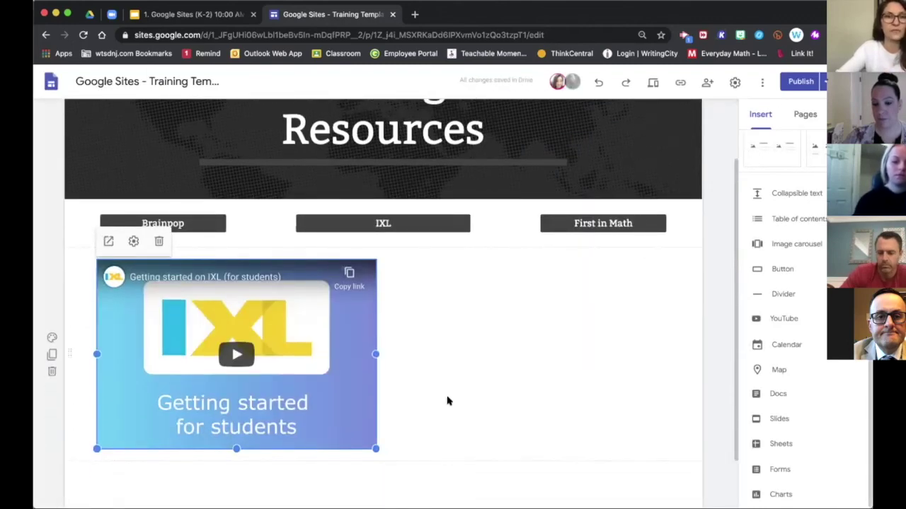
{"action": "left_click", "coordinate": [447, 402]}
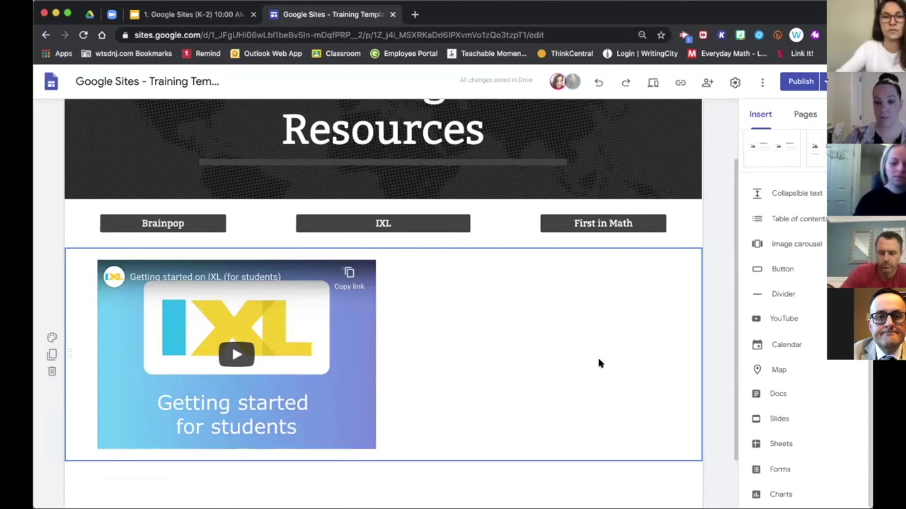
Insert the "Keeping Track of all This Tech" document from the recent Google Drive files
{"action": "scroll", "coordinate": [785, 318], "scroll_direction": "up", "scroll_amount": 5}
{"action": "scroll", "coordinate": [768, 184], "scroll_direction": "up", "scroll_amount": 1}
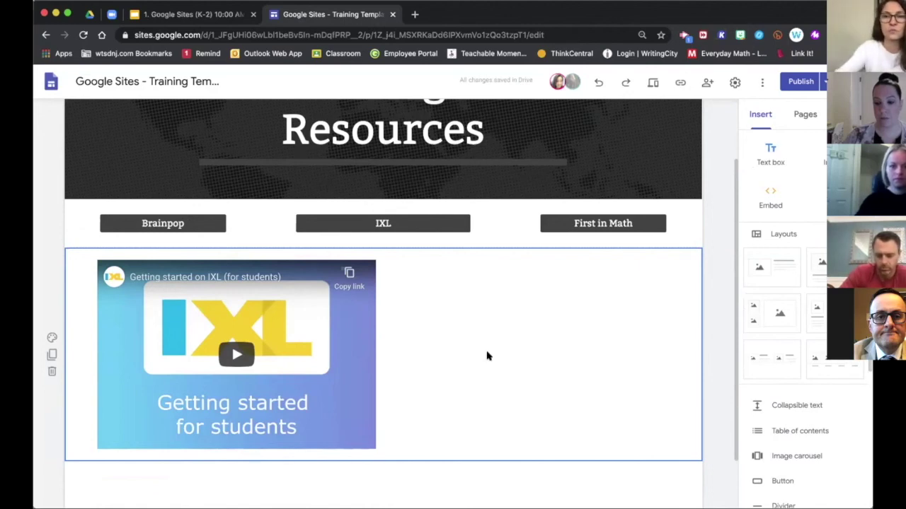
{"action": "double_click", "coordinate": [536, 341]}
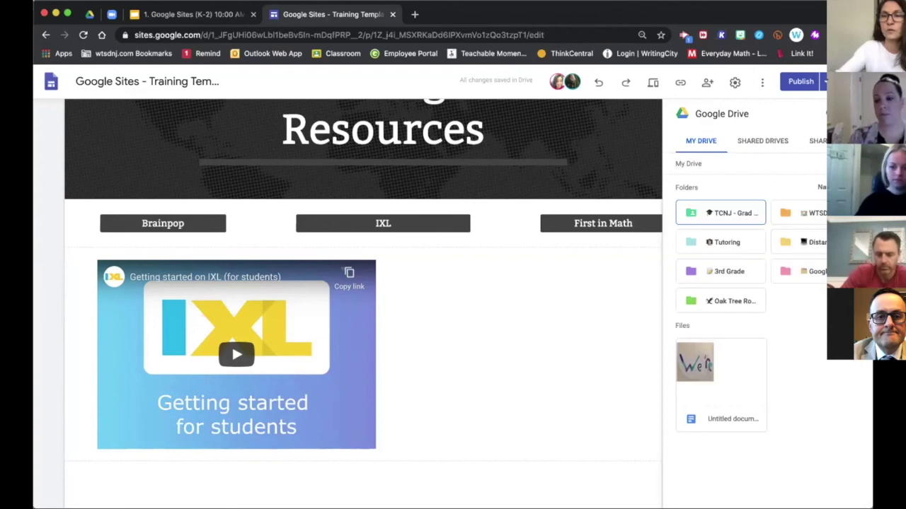
{"action": "left_click", "coordinate": [781, 141]}
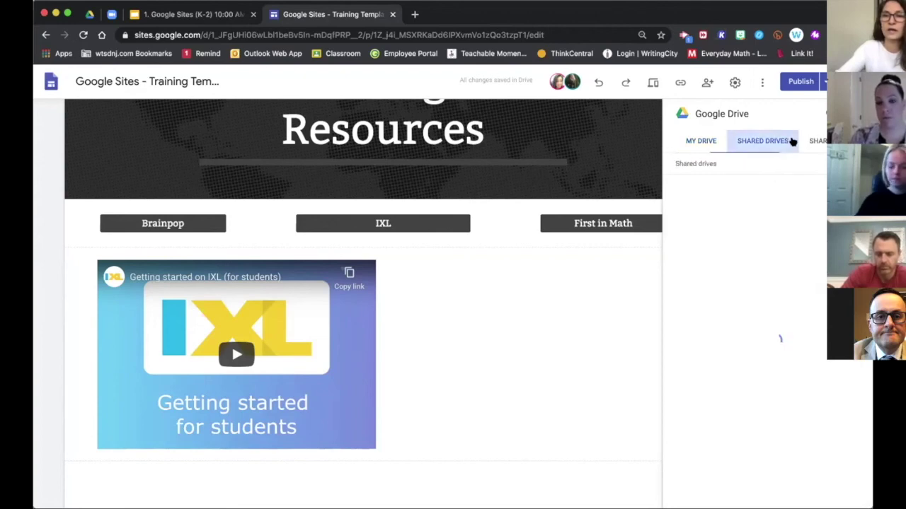
{"action": "left_click", "coordinate": [817, 141]}
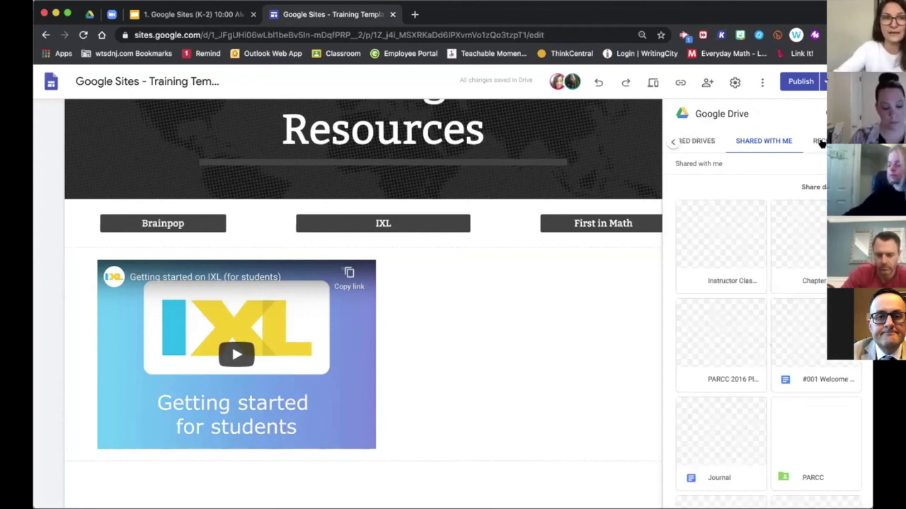
{"action": "left_click", "coordinate": [821, 143]}
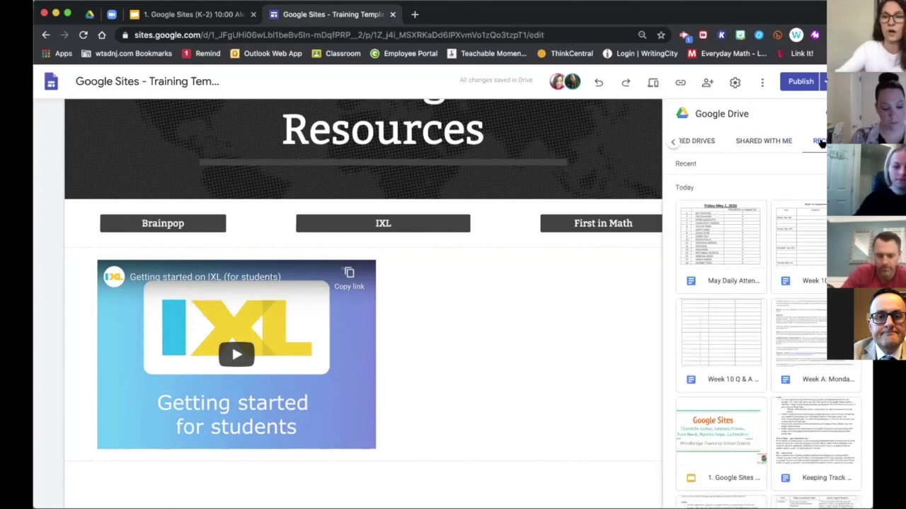
{"action": "left_click", "coordinate": [809, 421]}
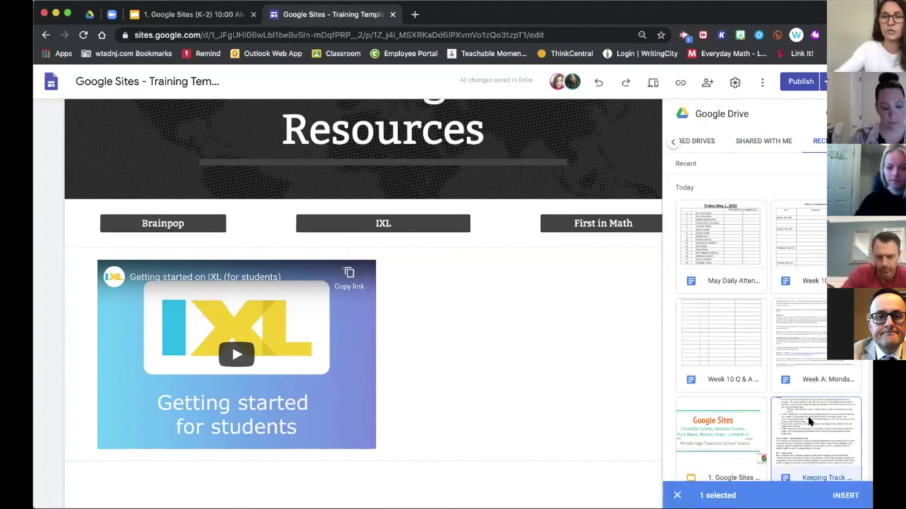
{"action": "left_click", "coordinate": [847, 495]}
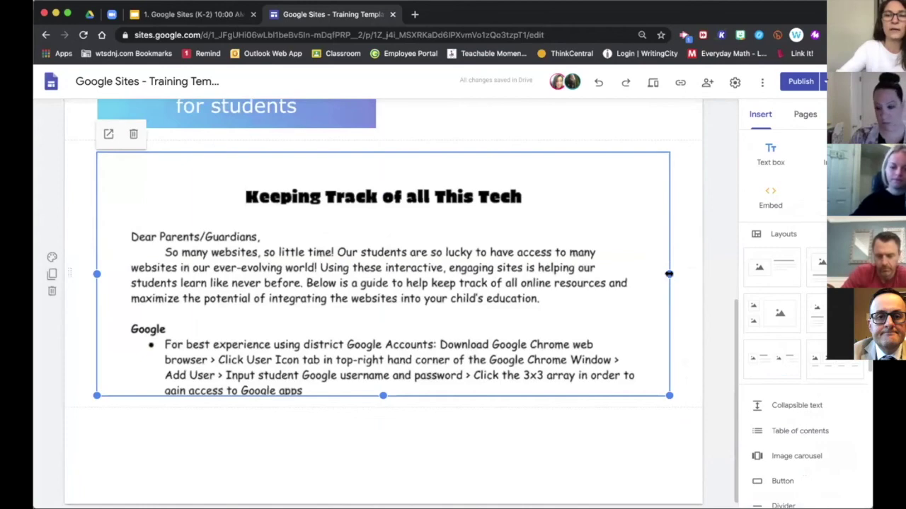
Narrow the embedded Keeping Track document and move it into the empty space beside the IXL video
{"action": "left_click_drag", "start_coordinate": [595, 271], "coordinate": [397, 273]}
{"action": "scroll", "coordinate": [409, 186], "scroll_direction": "up", "scroll_amount": 5}
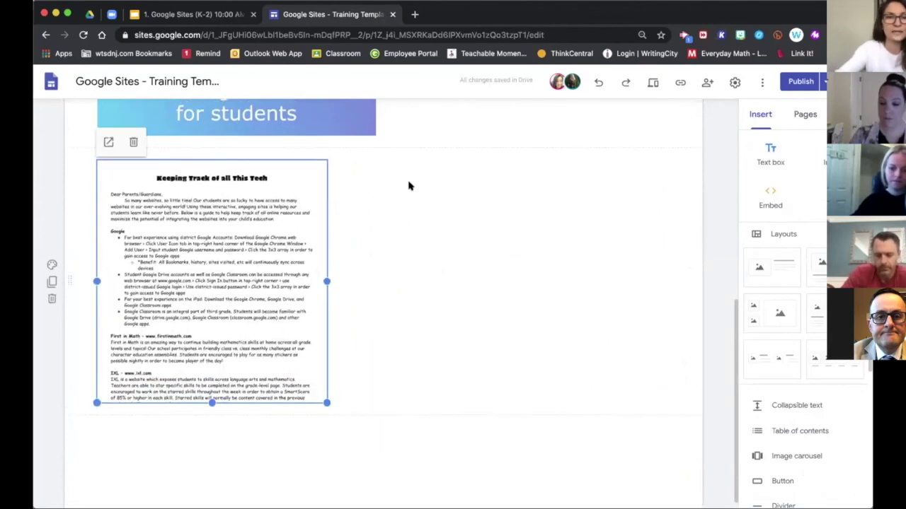
{"action": "left_click_drag", "start_coordinate": [460, 324], "coordinate": [508, 271]}
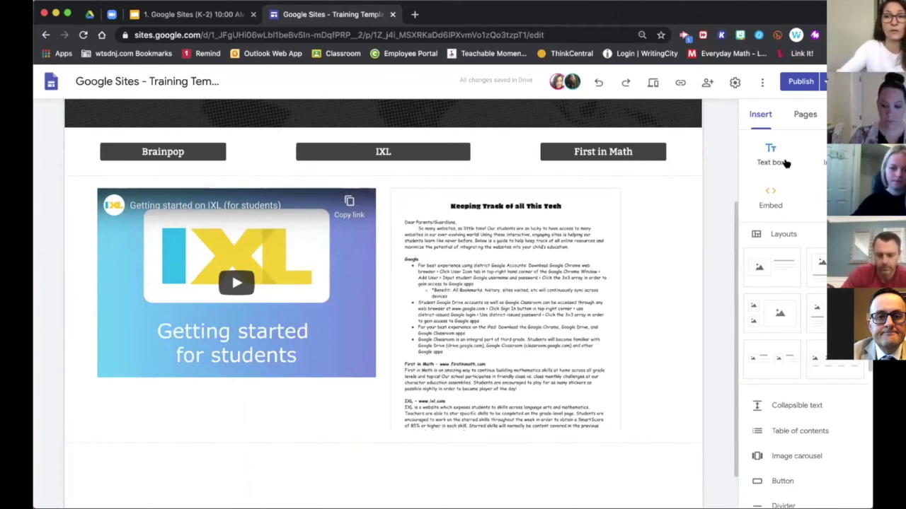
Preview the site and visit the Welcome, Meet the Teacher, Student Supply List and Interesting Web Resources pages before returning to the editor
{"action": "left_click", "coordinate": [800, 117]}
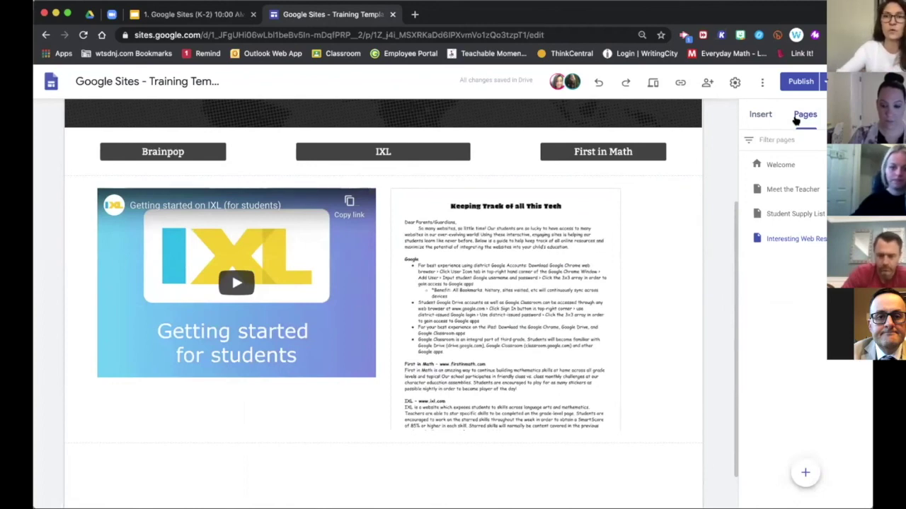
{"action": "left_click", "coordinate": [652, 84]}
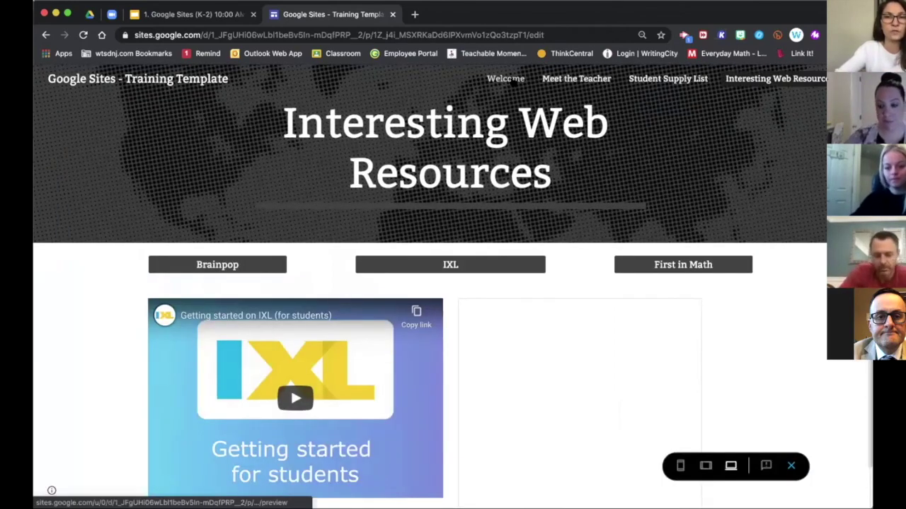
{"action": "left_click", "coordinate": [511, 79]}
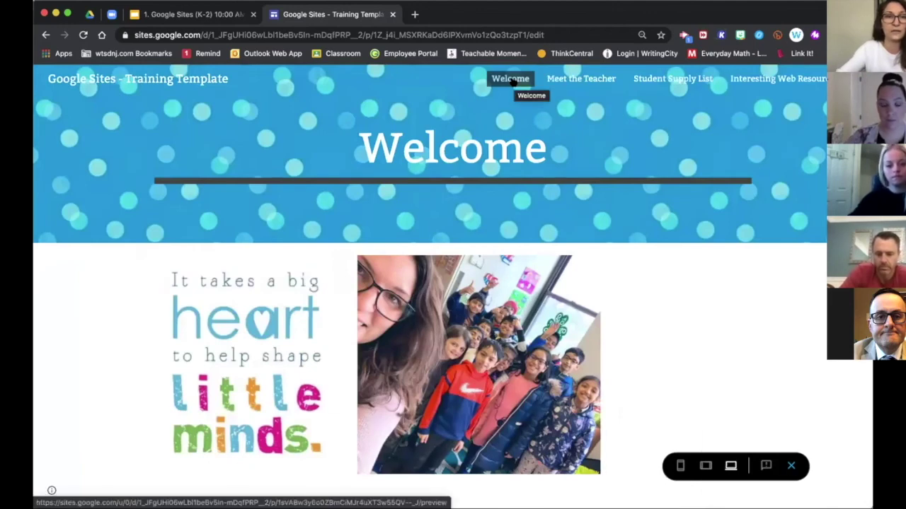
{"action": "left_click", "coordinate": [564, 82]}
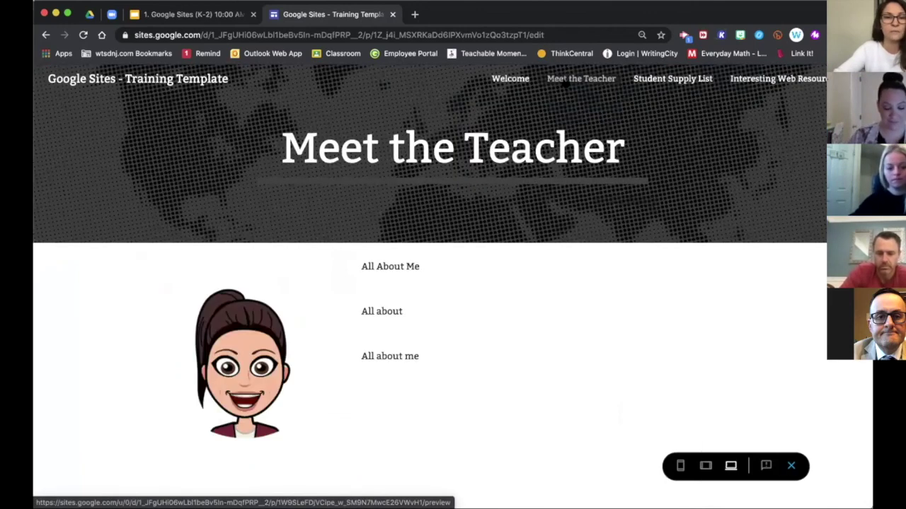
{"action": "left_click", "coordinate": [650, 80]}
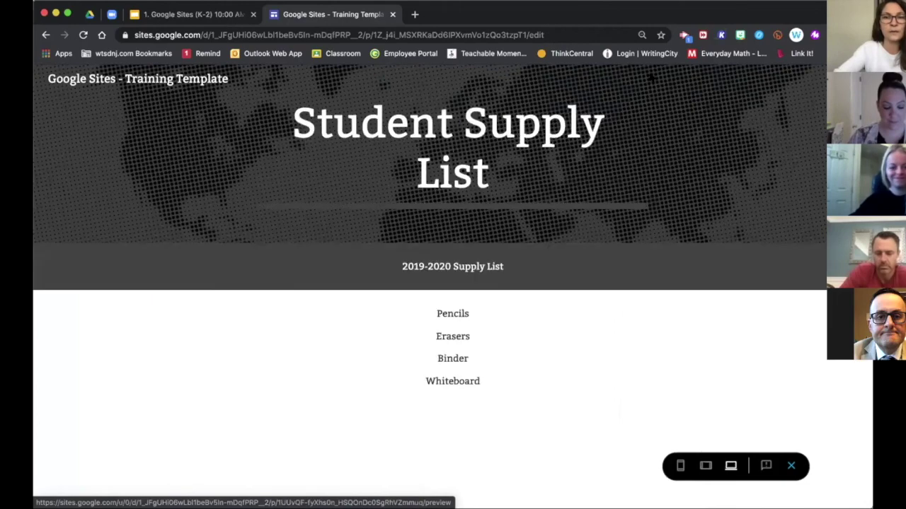
{"action": "left_click", "coordinate": [750, 80]}
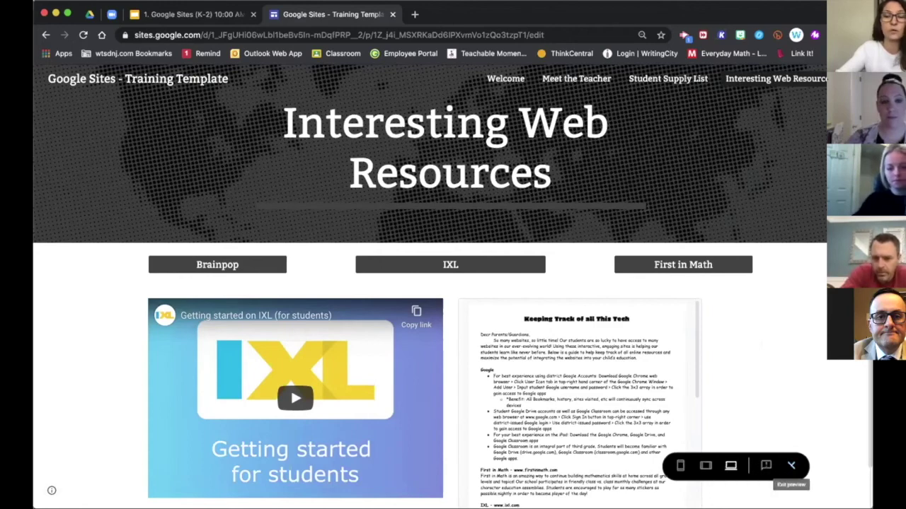
{"action": "left_click", "coordinate": [791, 466]}
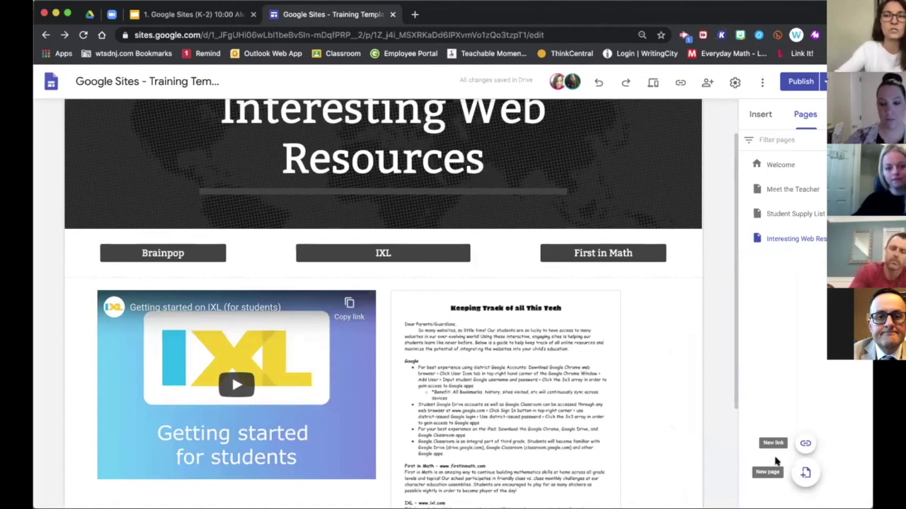
Review the site's sharing access and the options for who can view the published version, leaving the settings without saving
{"action": "left_click", "coordinate": [706, 84]}
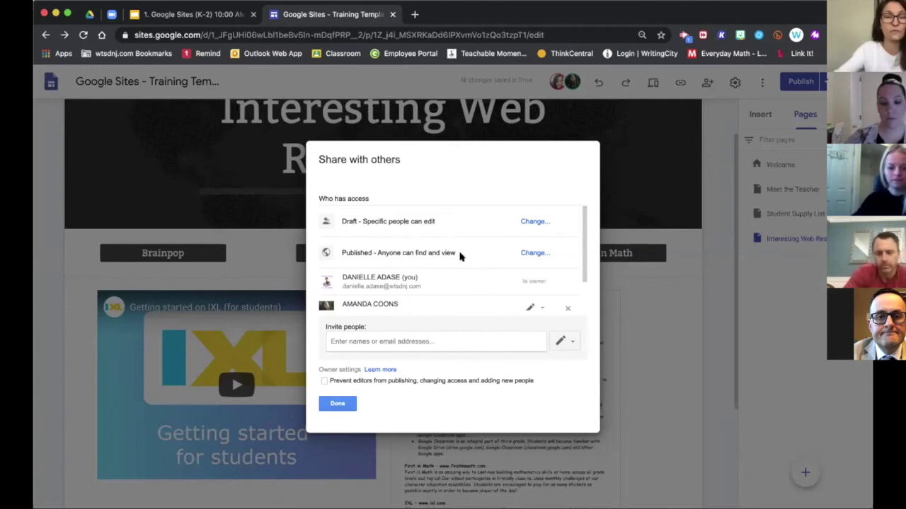
{"action": "left_click", "coordinate": [523, 253]}
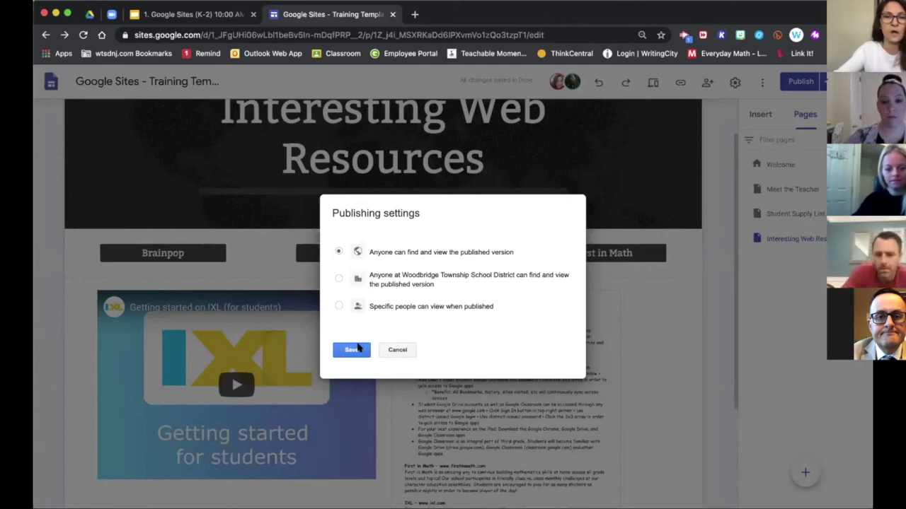
{"action": "left_click", "coordinate": [395, 350]}
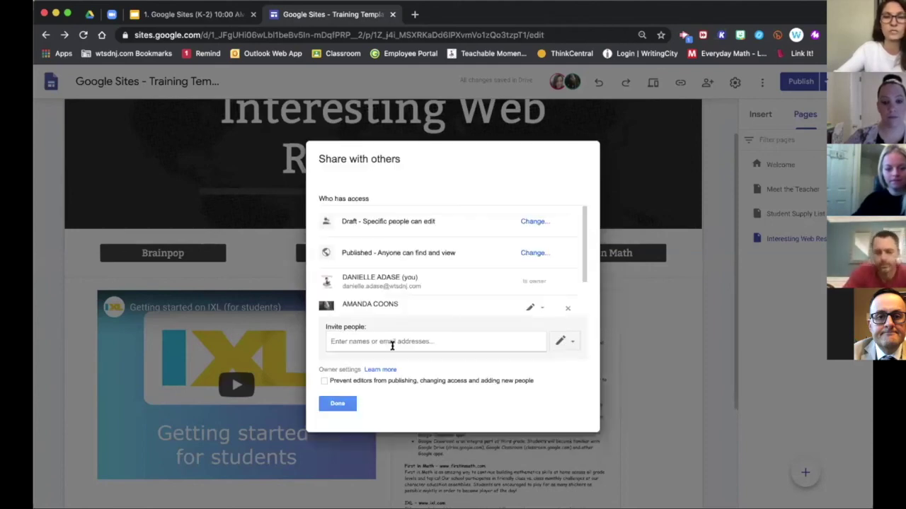
{"action": "left_click", "coordinate": [338, 404]}
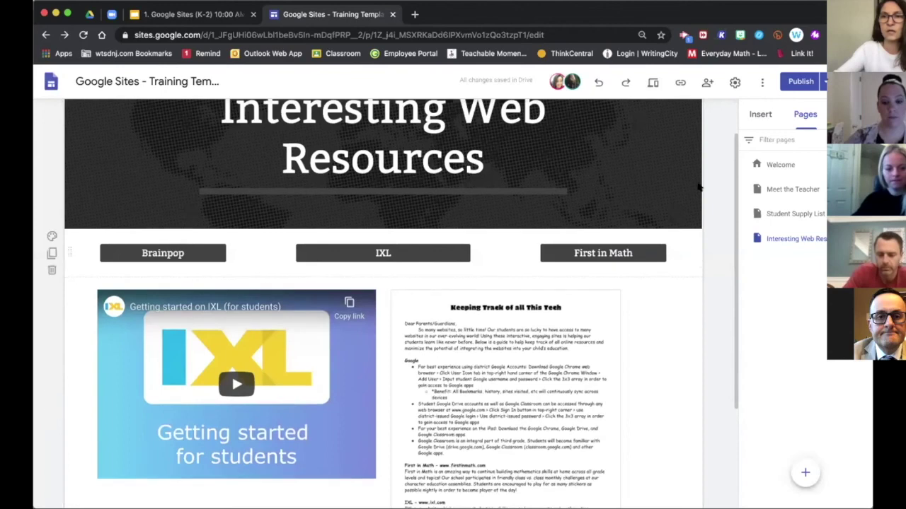
Review the draft changes against the published version and publish the updated site
{"action": "left_click", "coordinate": [794, 84]}
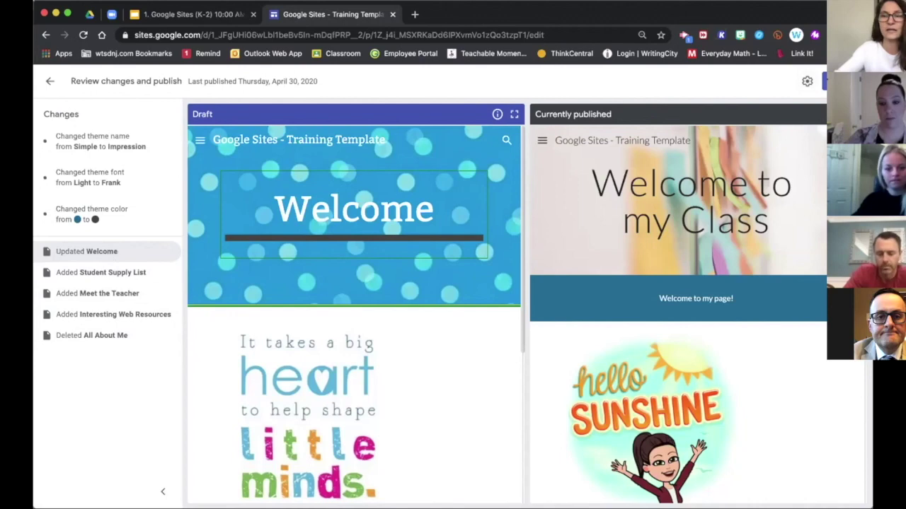
{"action": "left_click", "coordinate": [842, 81]}
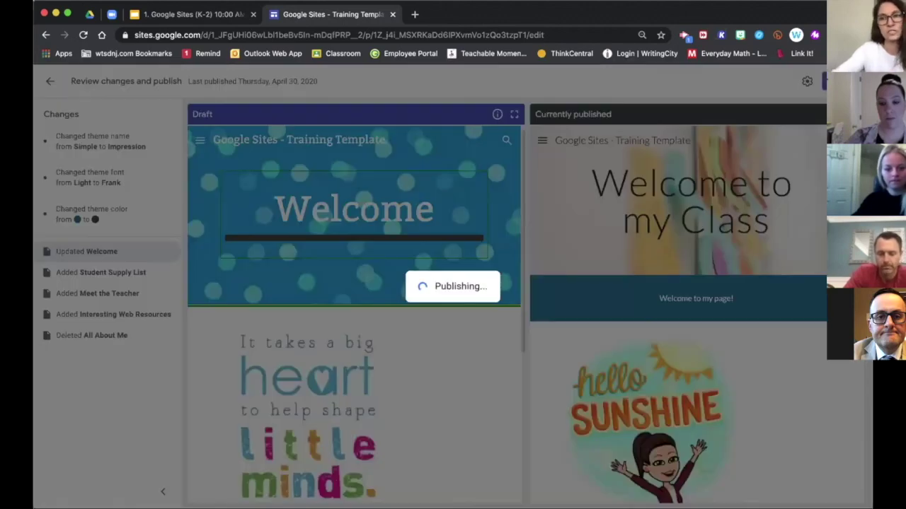